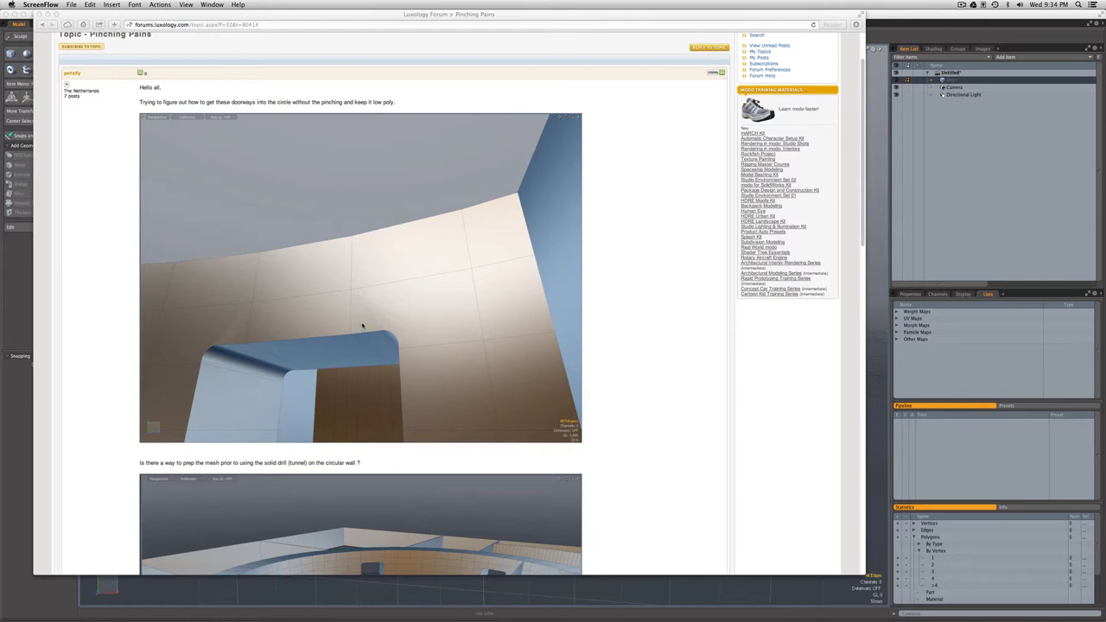
Scroll through the forum page, then close the browser window
scroll(359, 321, down, 2)
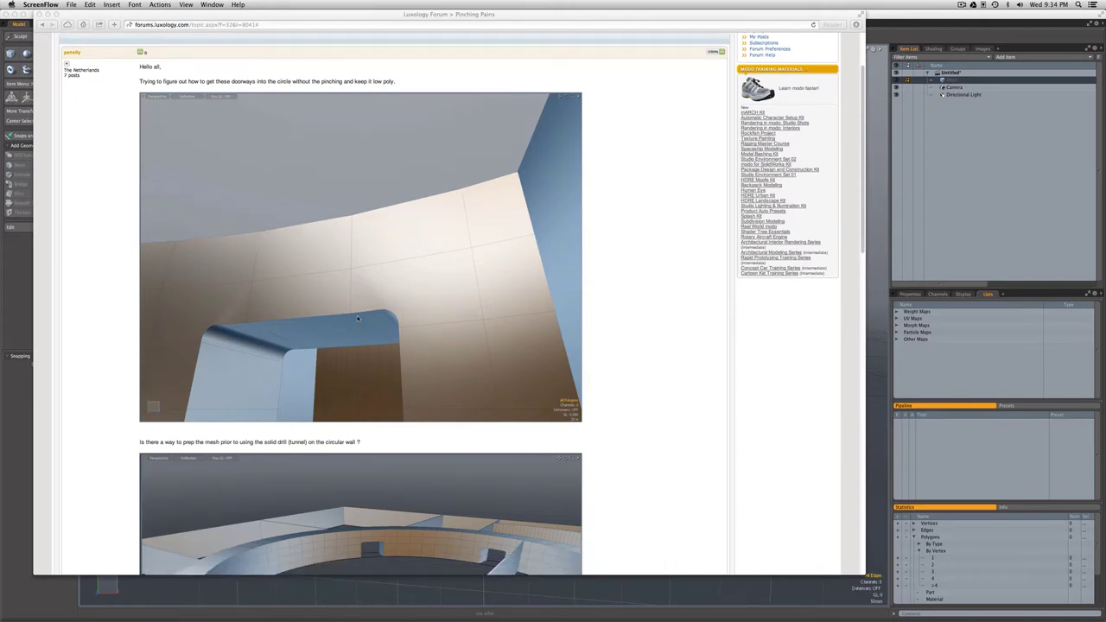
scroll(356, 319, down, 2)
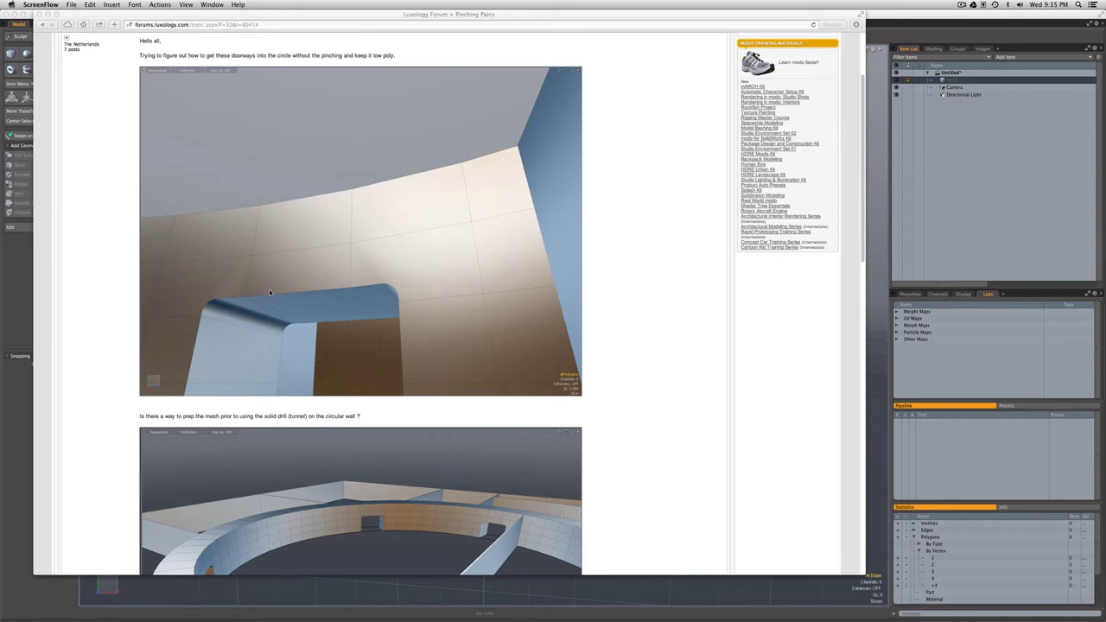
scroll(276, 296, down, 5)
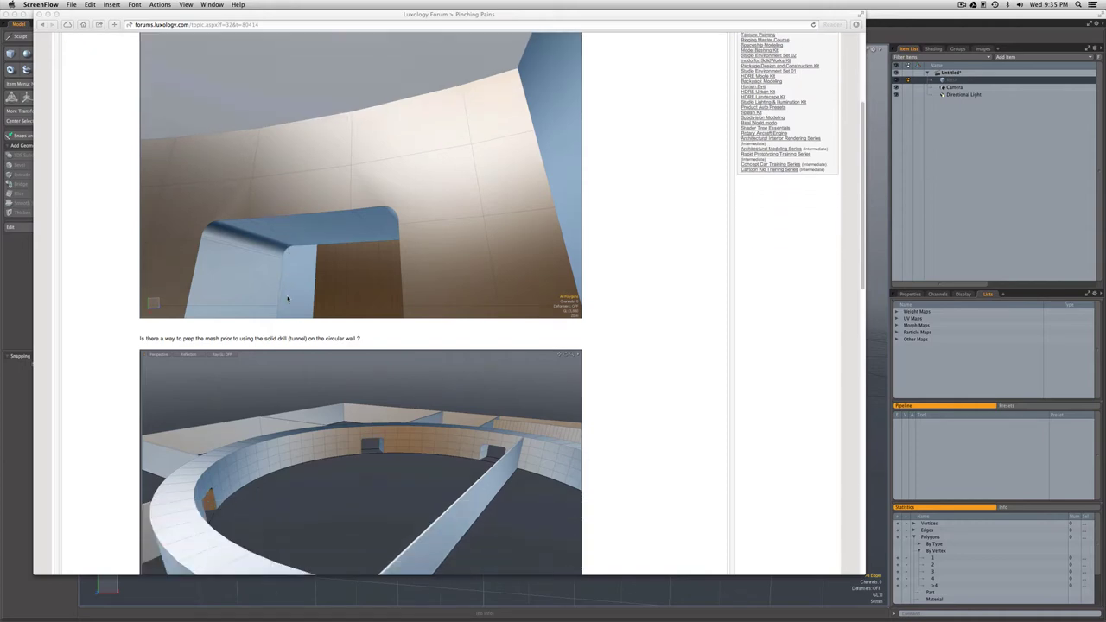
scroll(287, 299, down, 3)
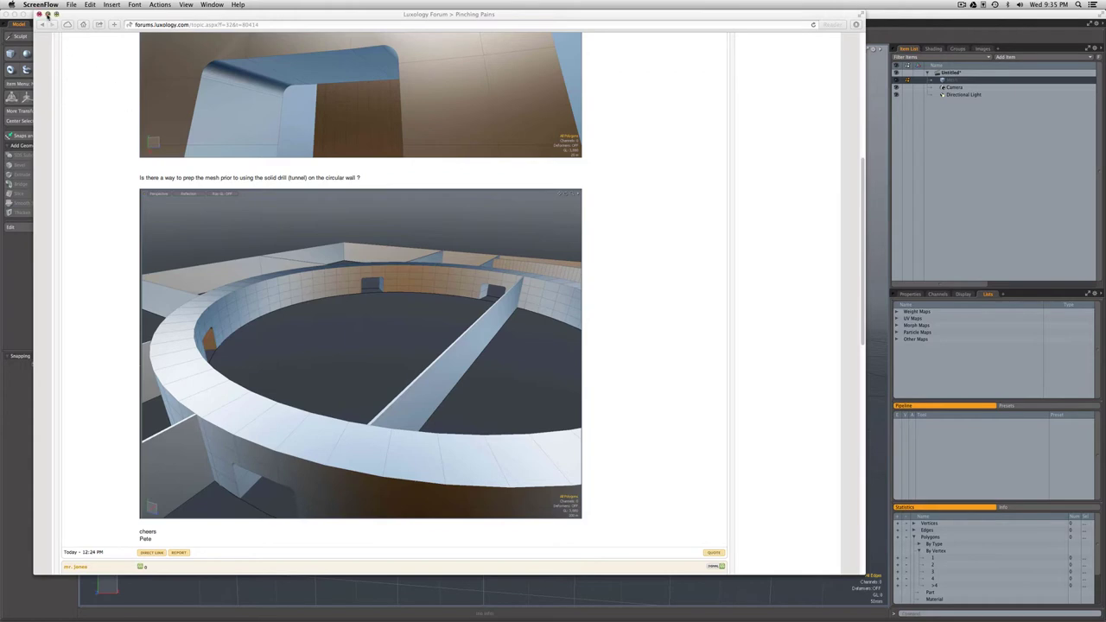
click(39, 15)
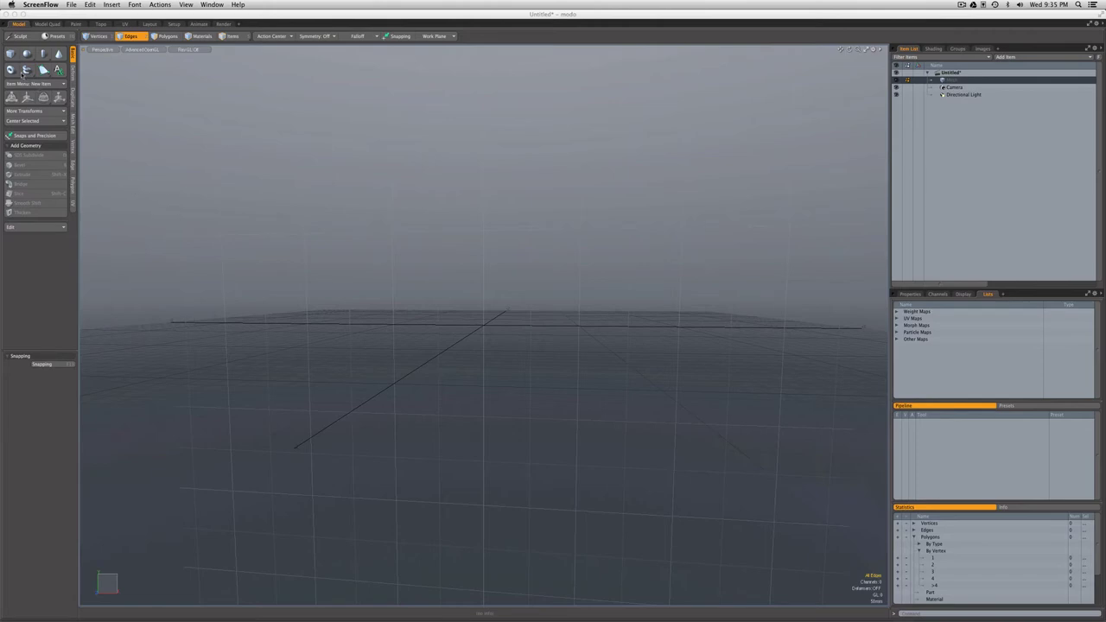
Draw a flat box with 5 by 4 segments and centre it on the origin
click(11, 54)
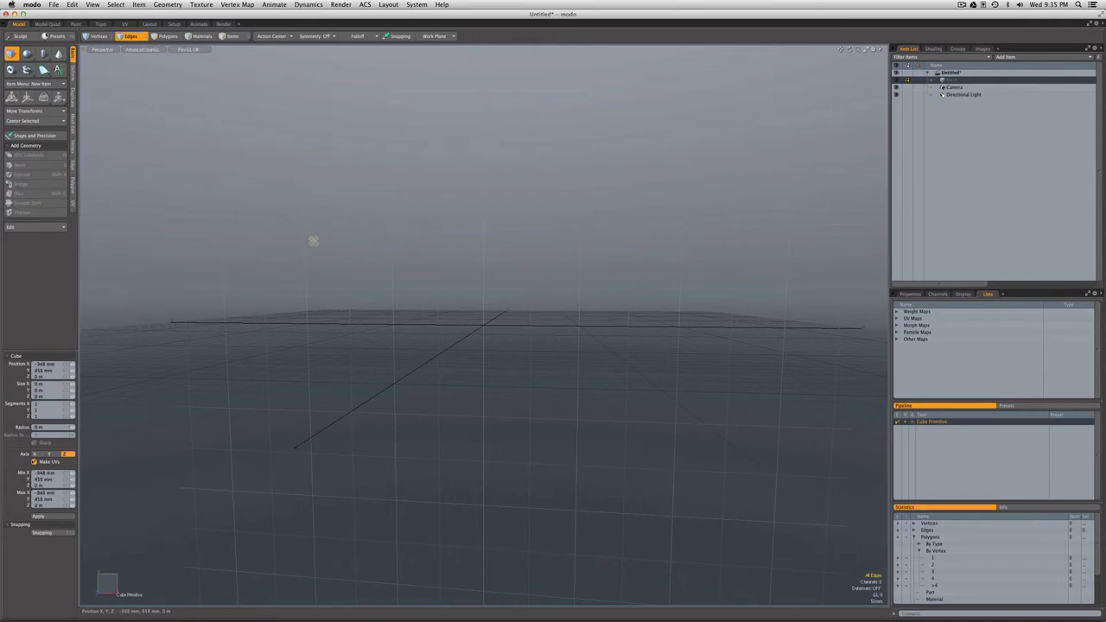
drag(314, 242, 681, 457)
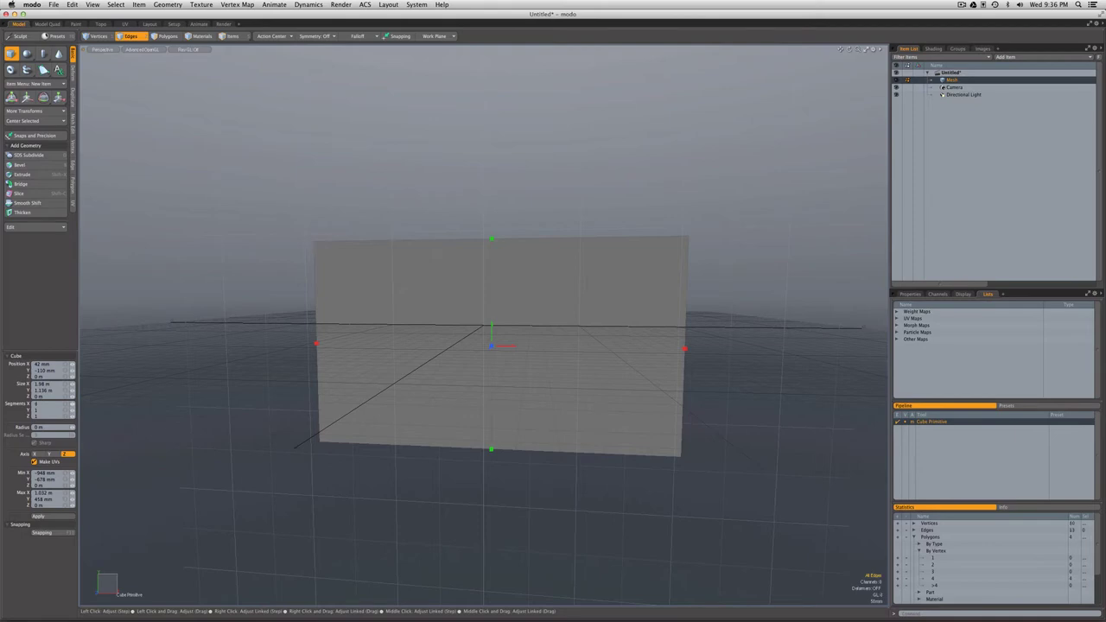
click(72, 403)
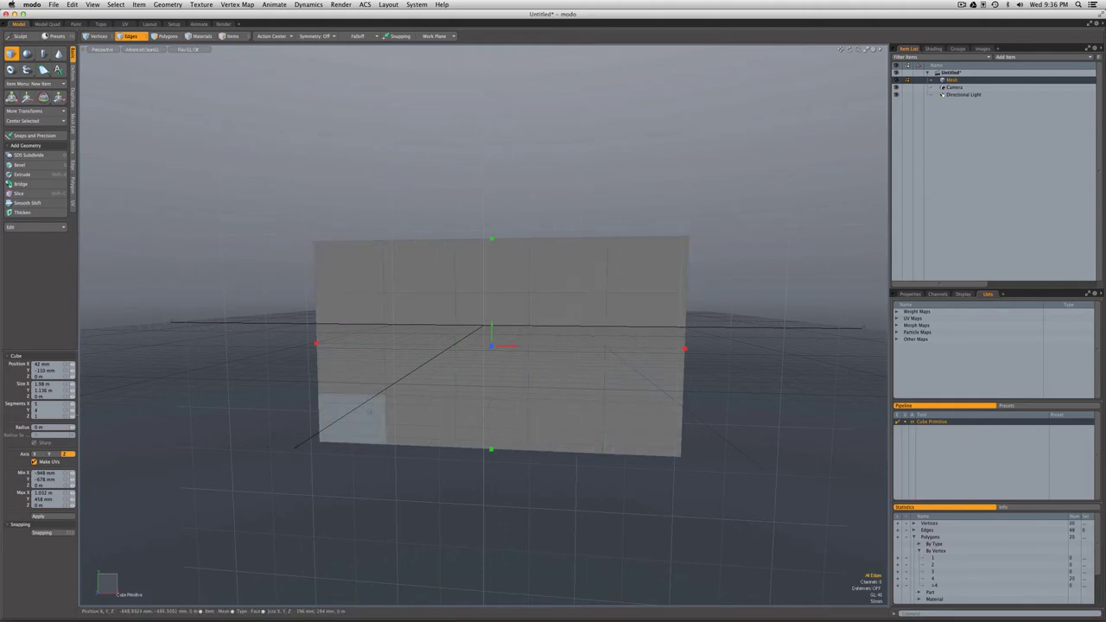
key(space)
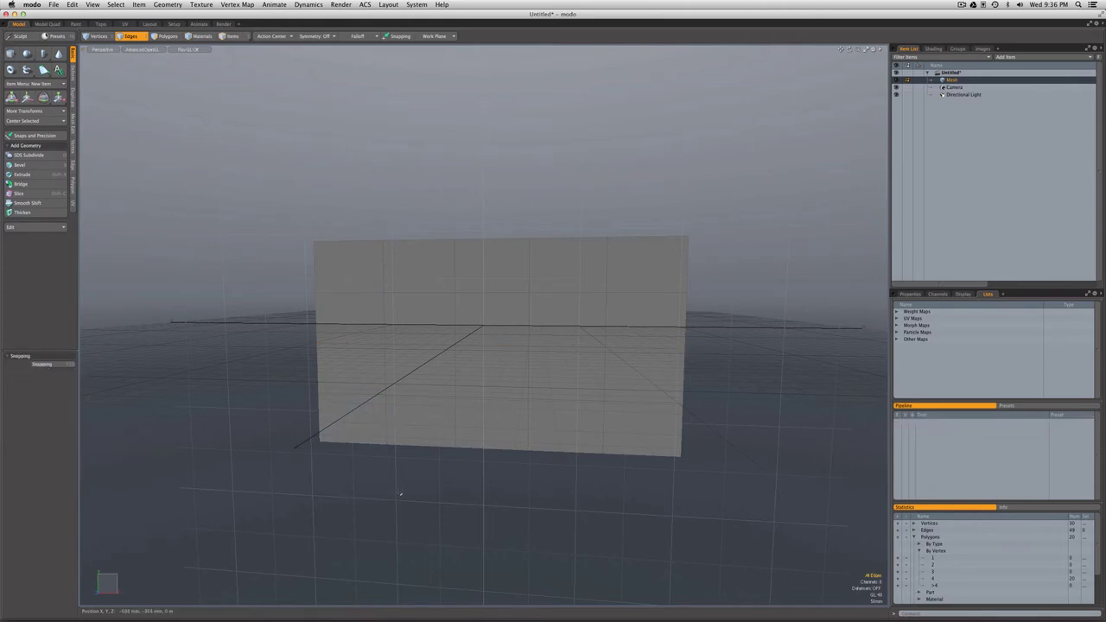
click(40, 122)
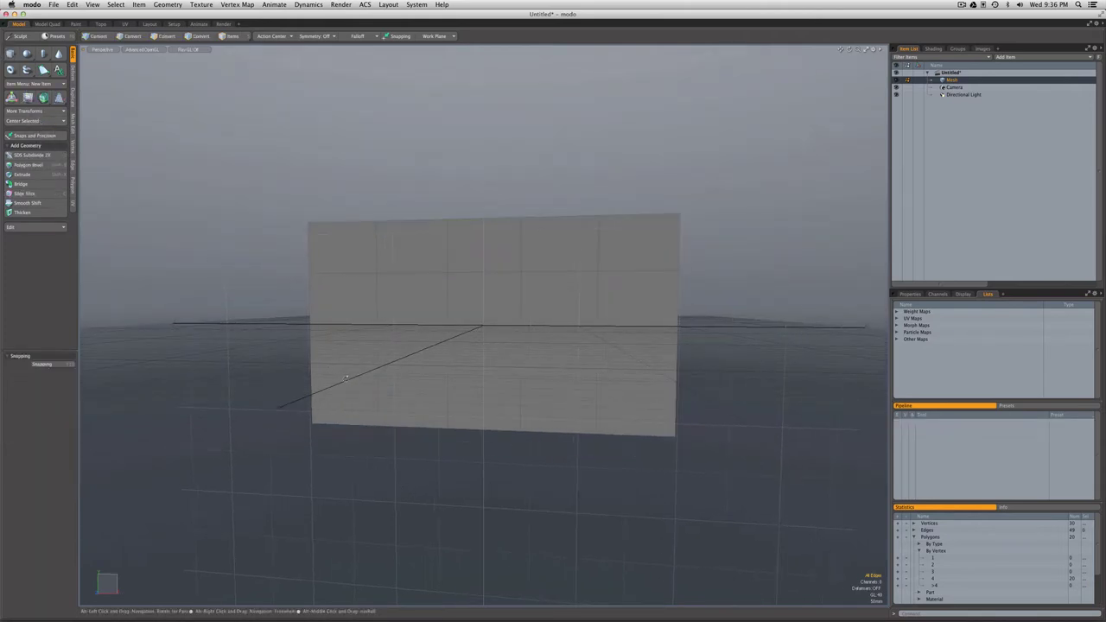
alt+drag(346, 378, 354, 391)
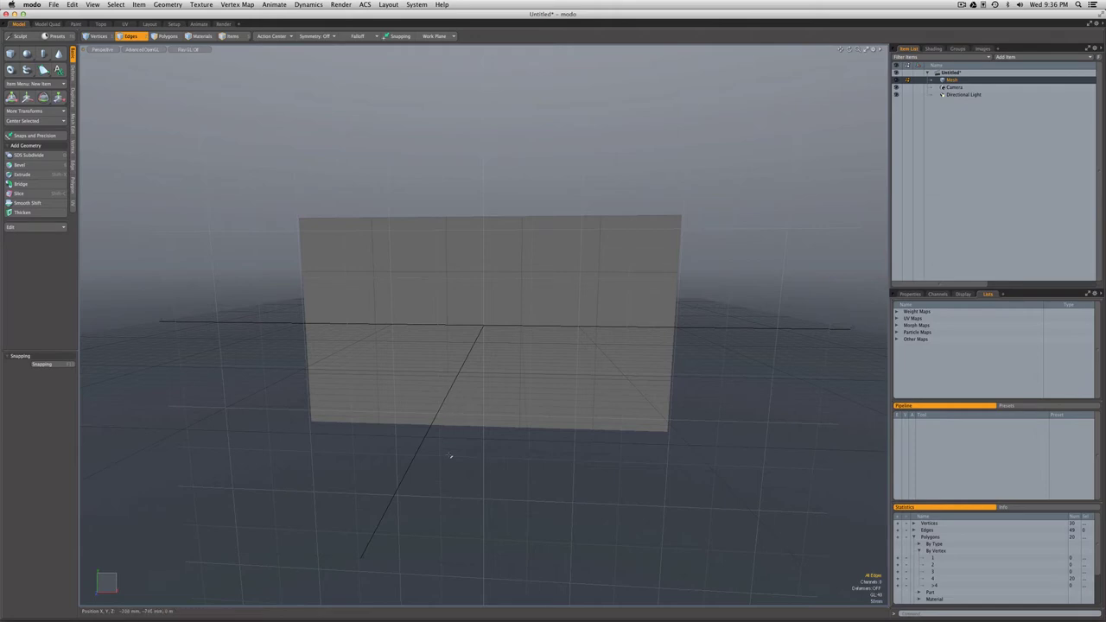
Preview the panel subdivided, switch to Polygons mode, then restore flat faces
key(Tab)
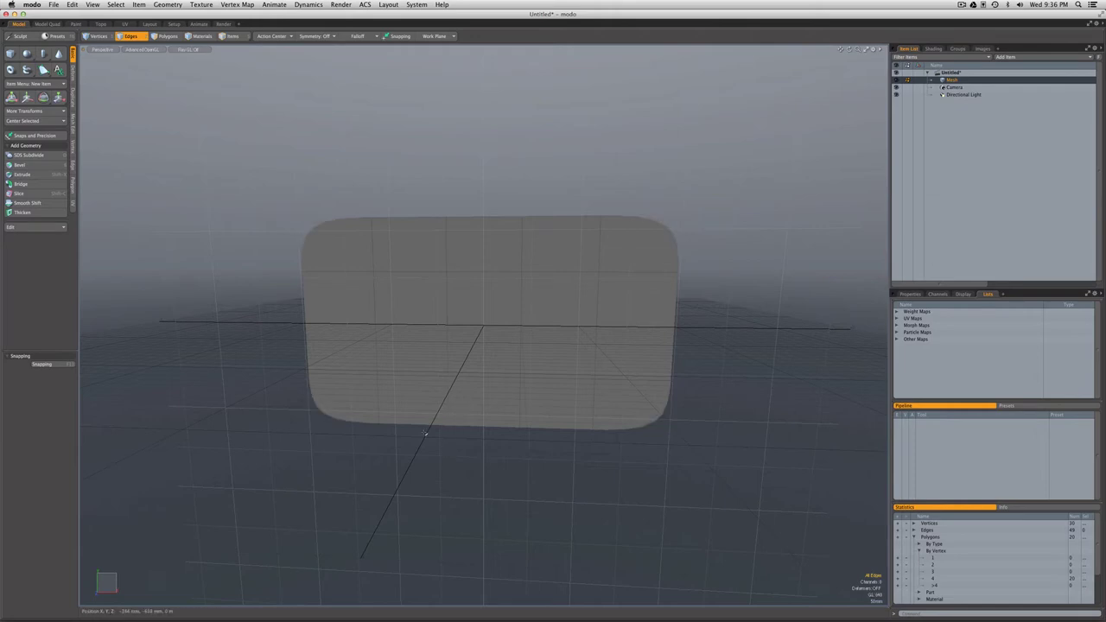
key(3)
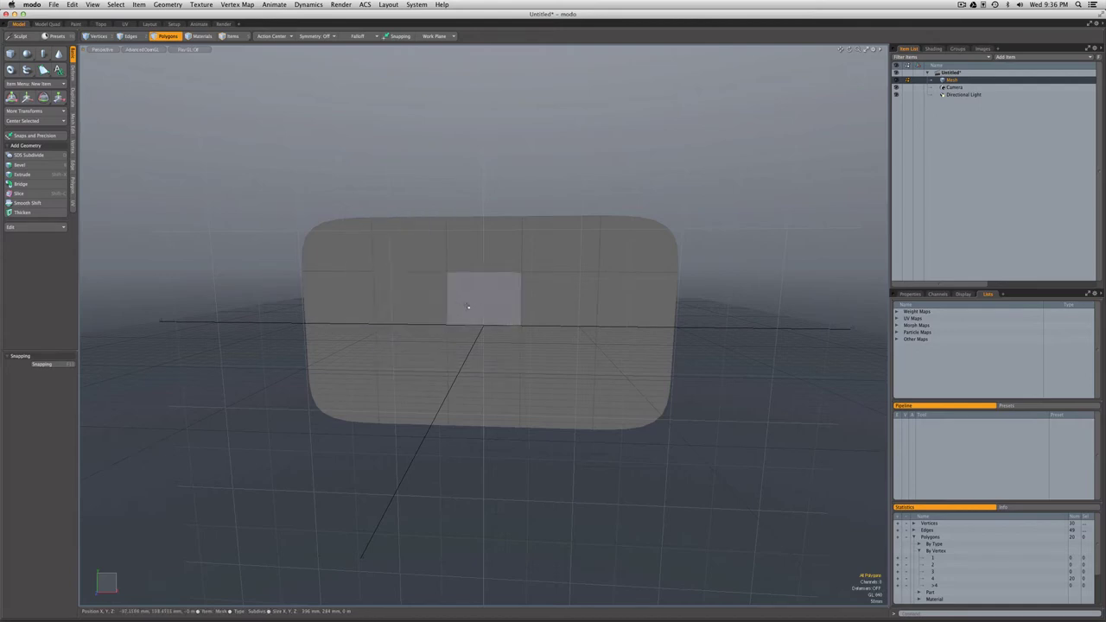
key(Tab)
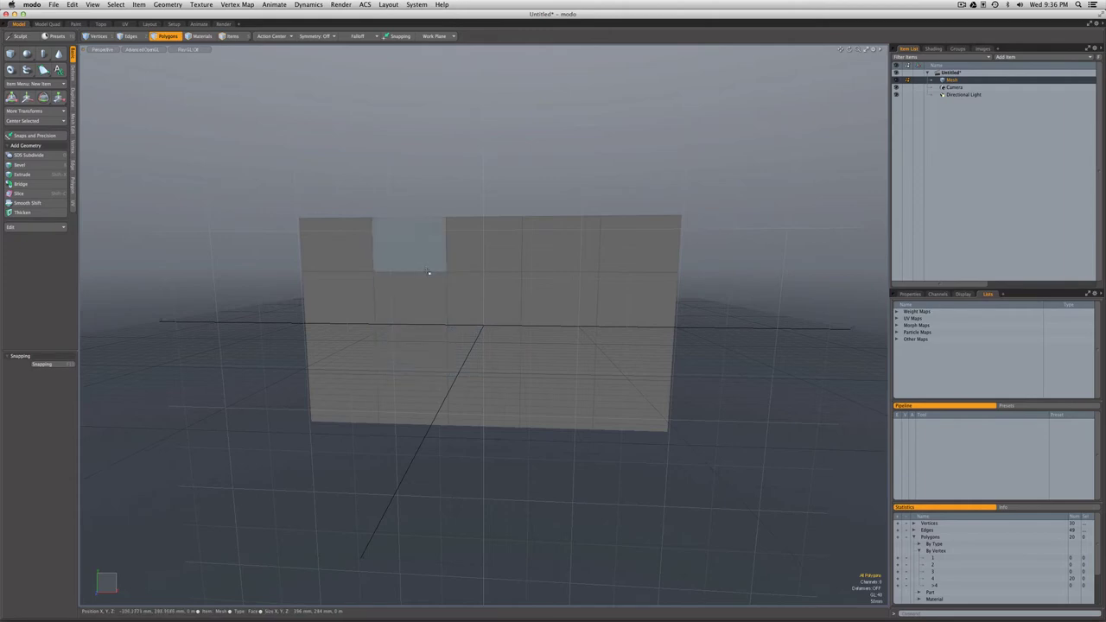
key(ctrl)
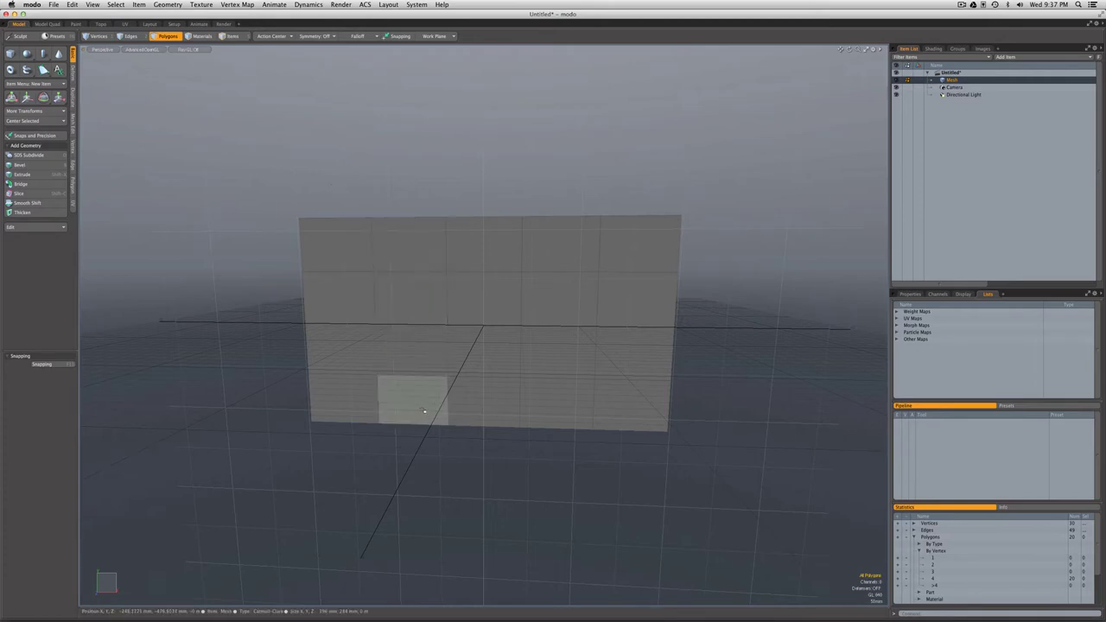
Delete the six lower middle polygons to open a doorway, then orbit around the arch
mouse_move(426, 413)
mouse_down()
mouse_move(424, 308)
mouse_move(514, 298)
mouse_move(548, 365)
mouse_move(484, 398)
mouse_move(481, 366)
mouse_up()
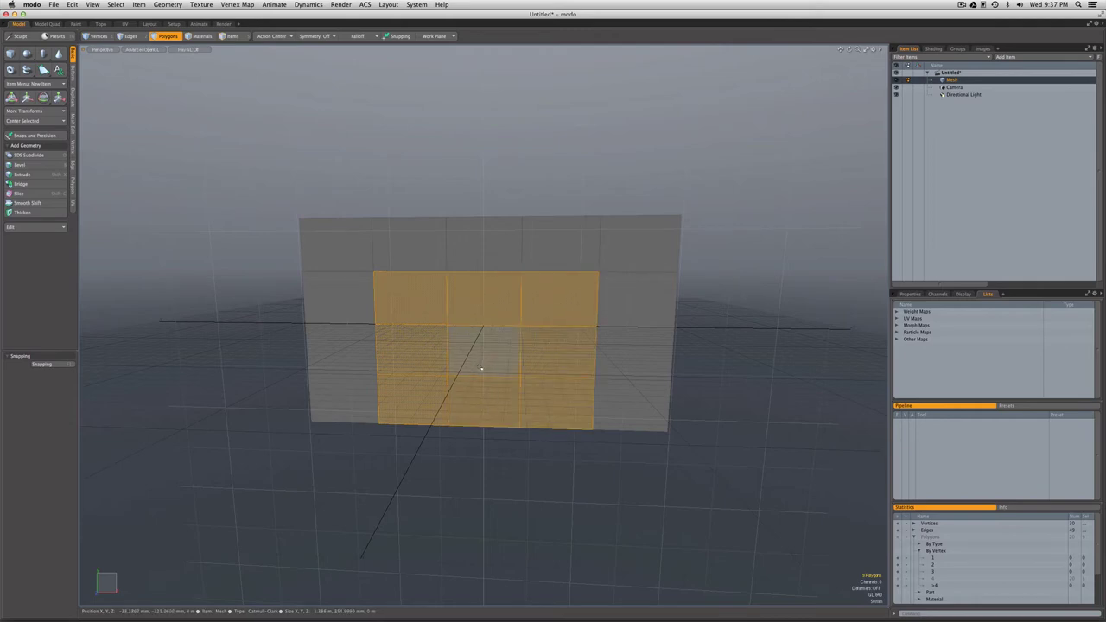
key(Delete)
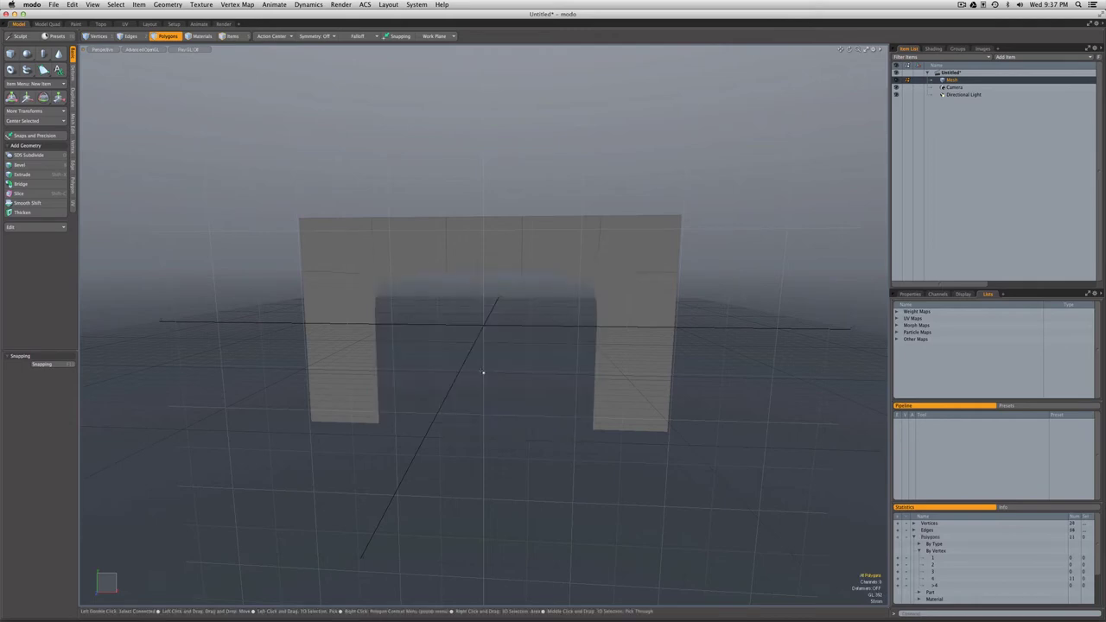
alt+drag(487, 390, 478, 410)
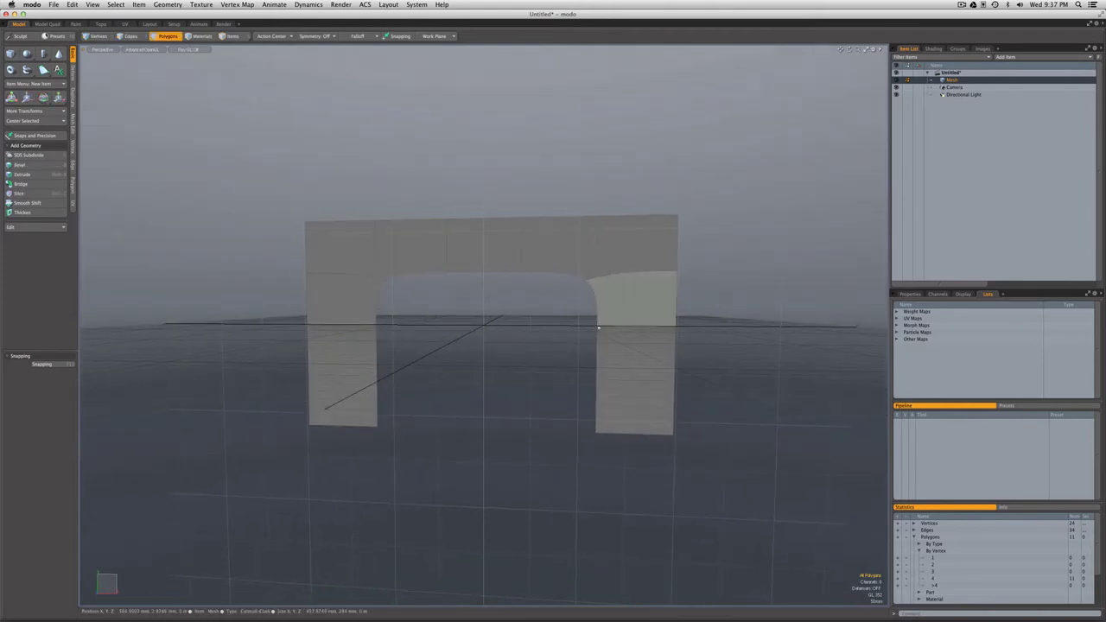
alt+drag(476, 392, 495, 388)
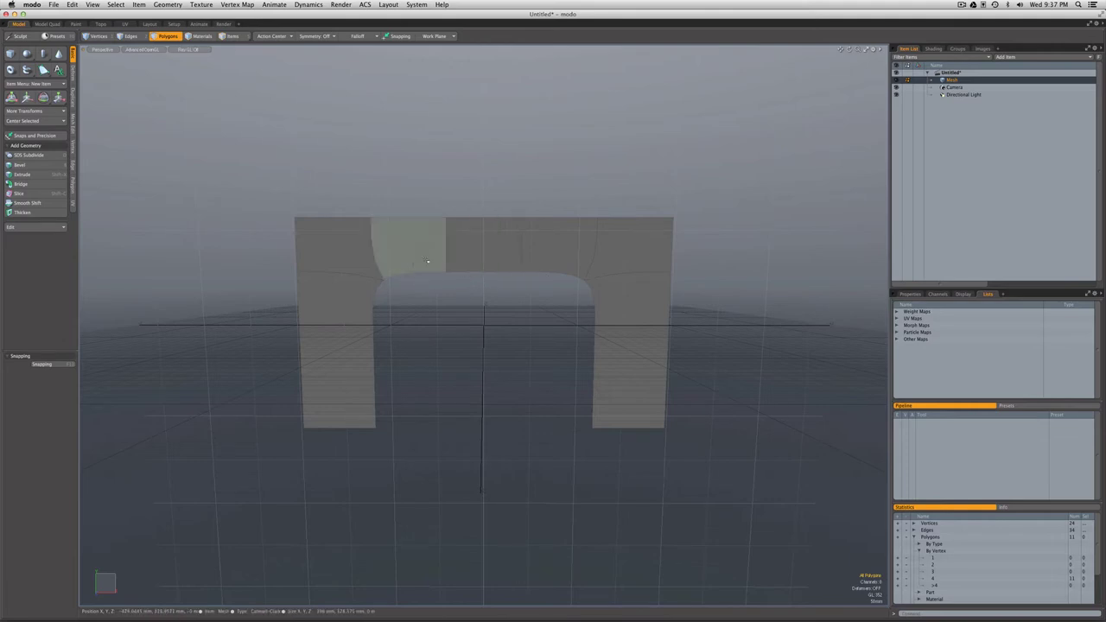
mouse_move(541, 378)
alt+mouse_down()
mouse_move(511, 368)
mouse_move(526, 368)
mouse_move(509, 383)
mouse_move(523, 383)
alt+mouse_up()
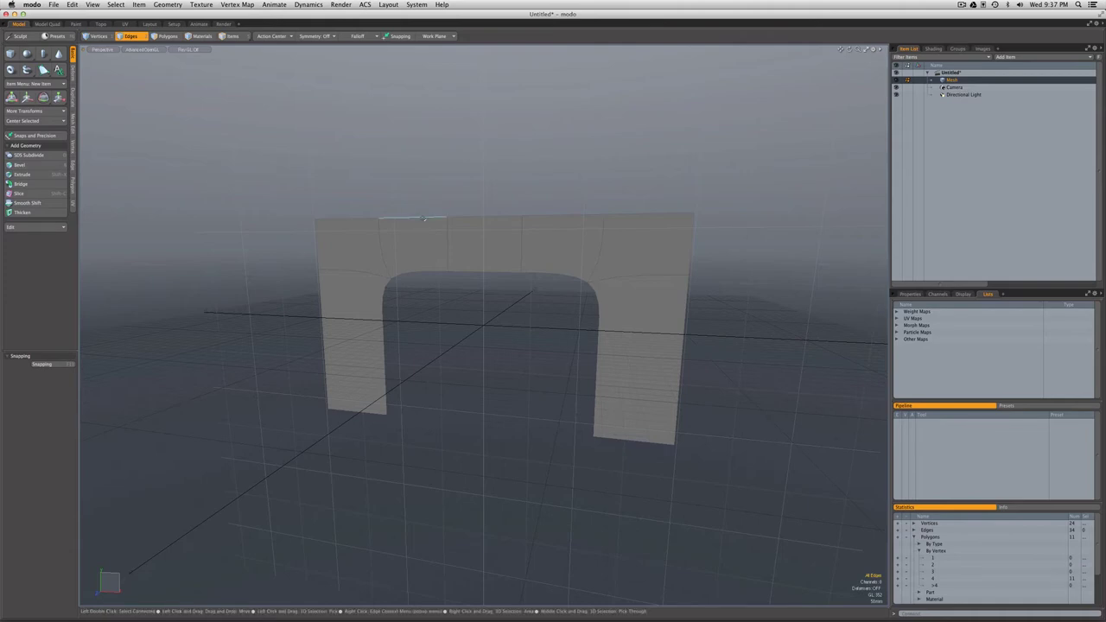
Select the arch's full border edge loop and briefly apply the Weight Tool to it
double_click(423, 218)
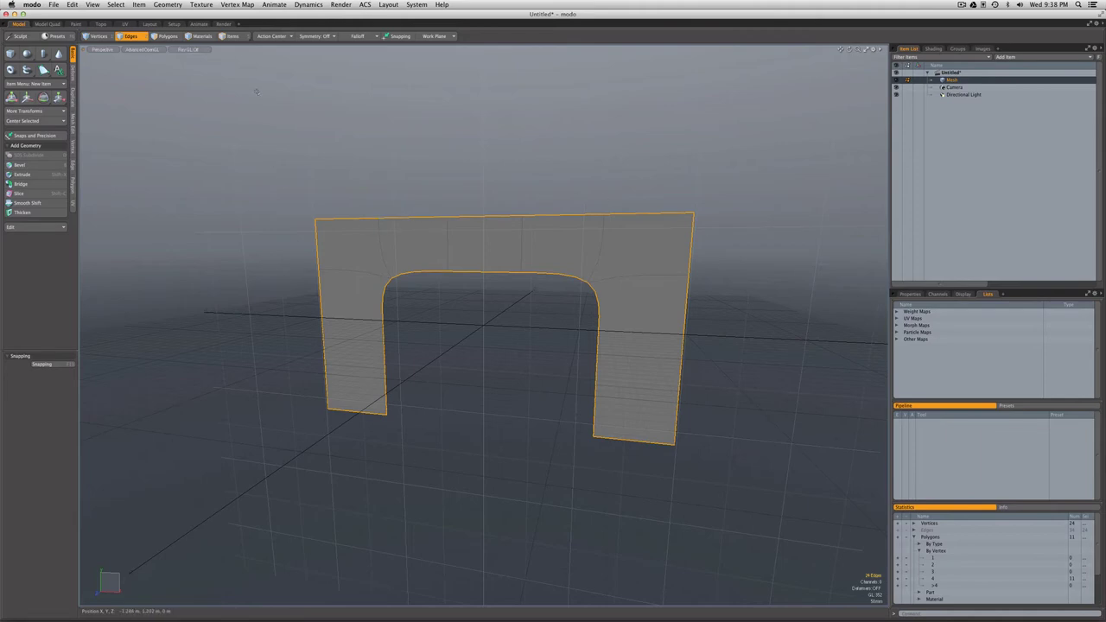
click(237, 4)
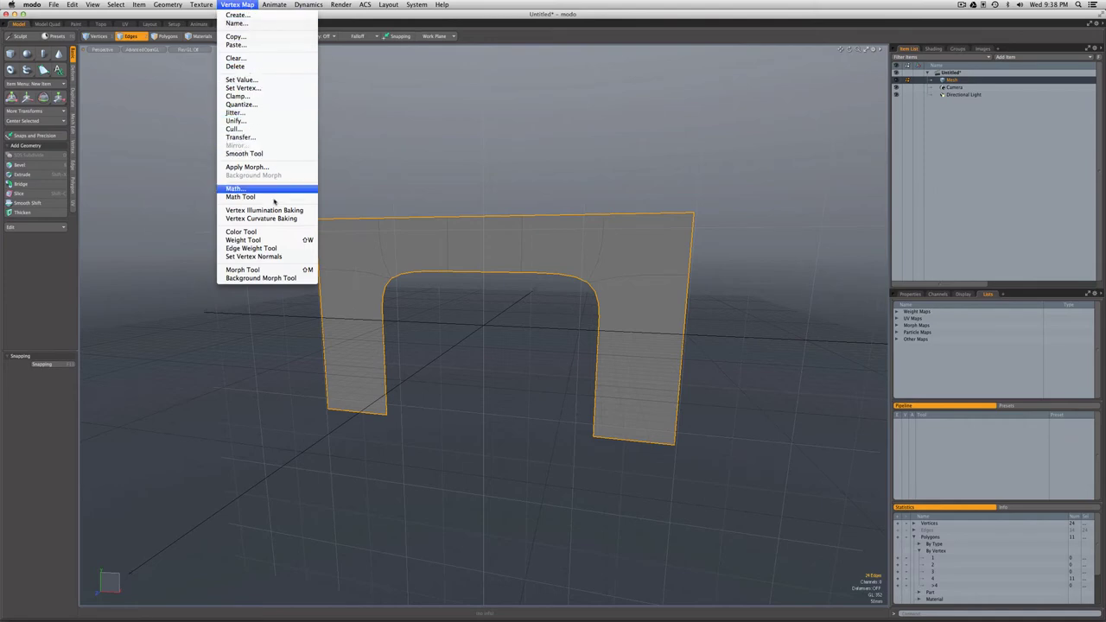
click(243, 240)
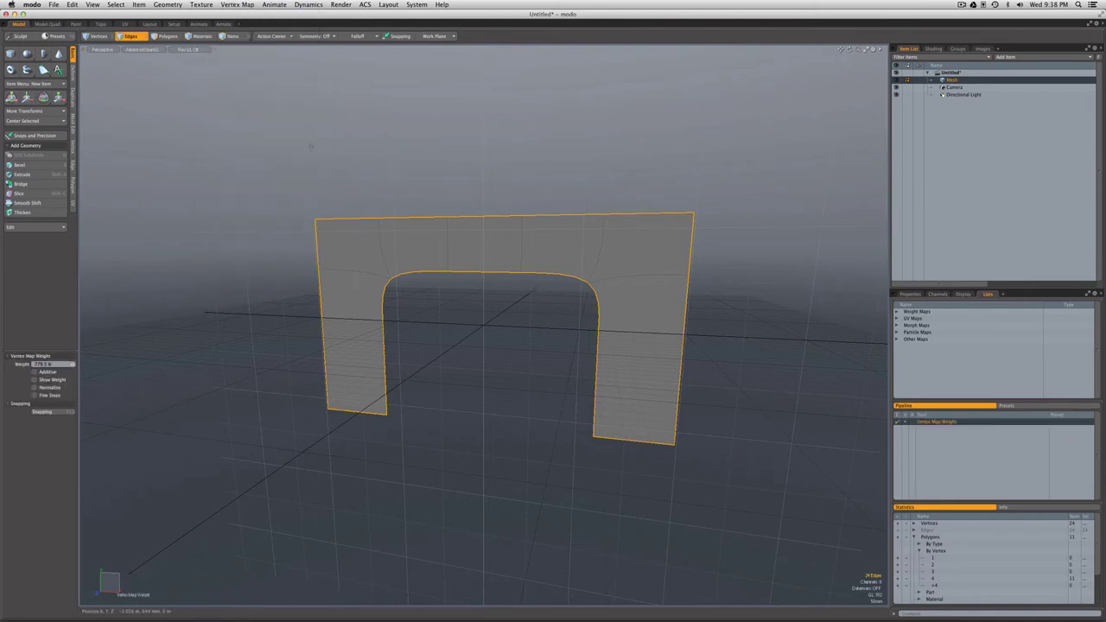
key(space)
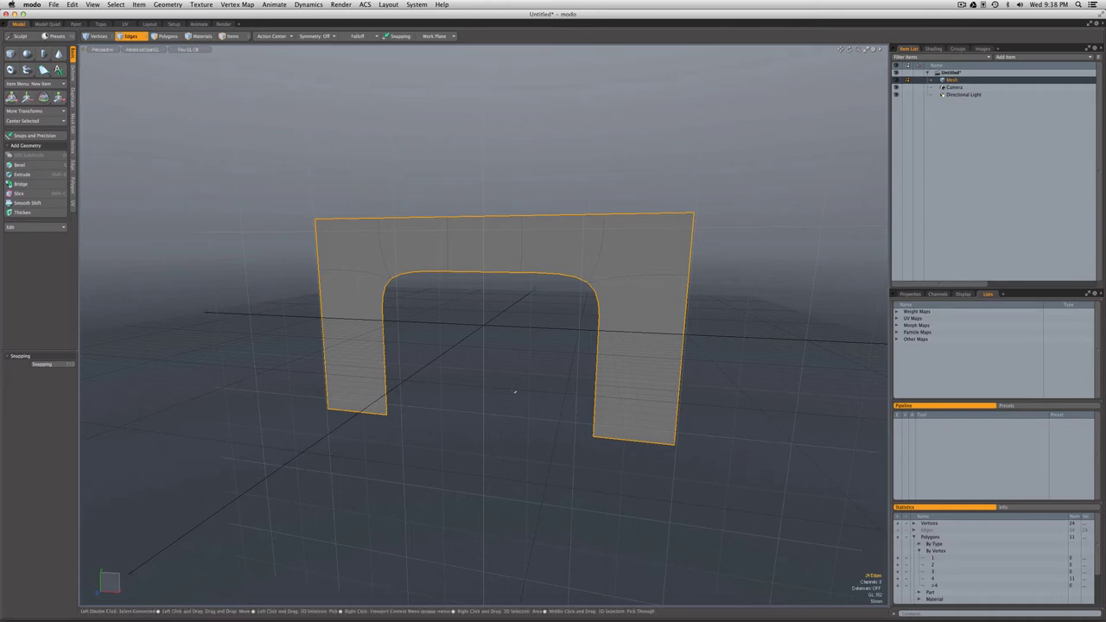
Mirror the arch panel in Polygons mode, placing a matching second arch beside it
key(3)
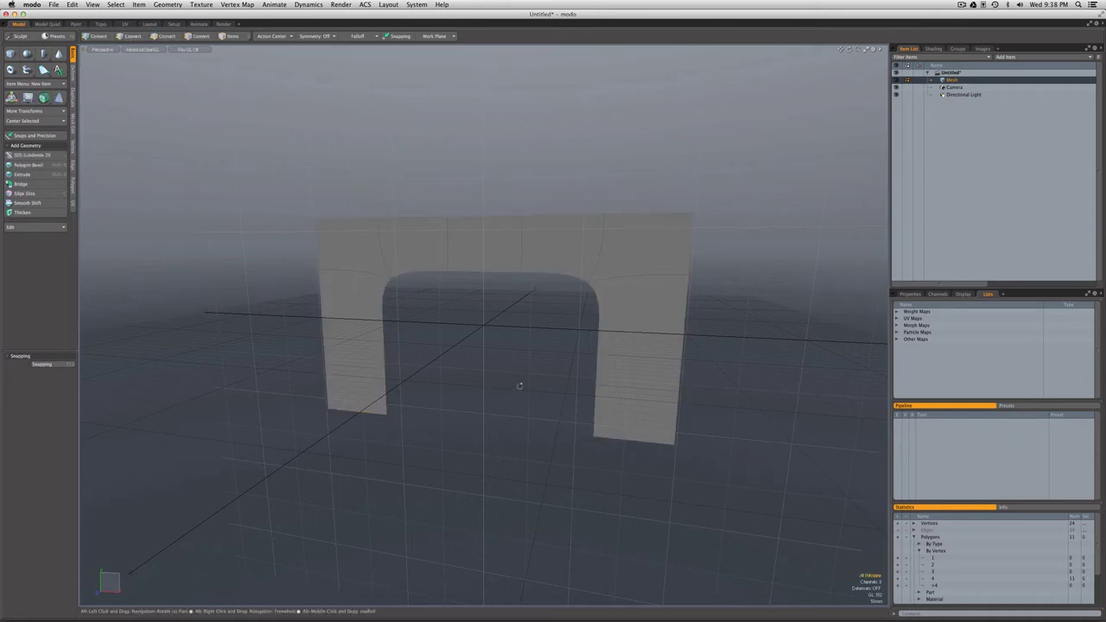
alt+drag(514, 391, 370, 360)
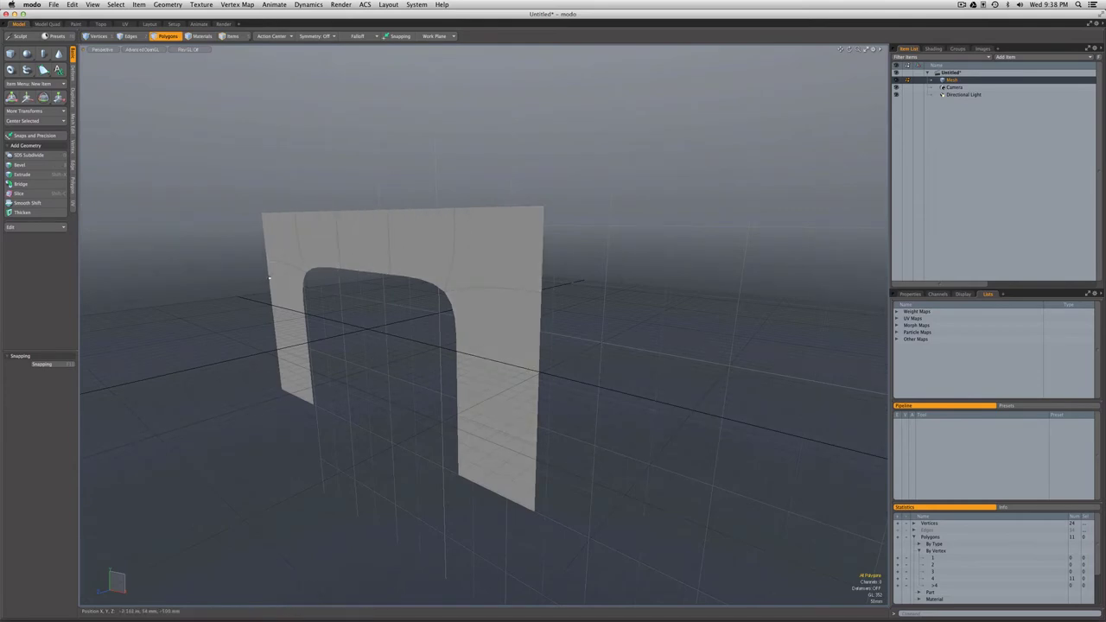
alt+drag(382, 345, 344, 355)
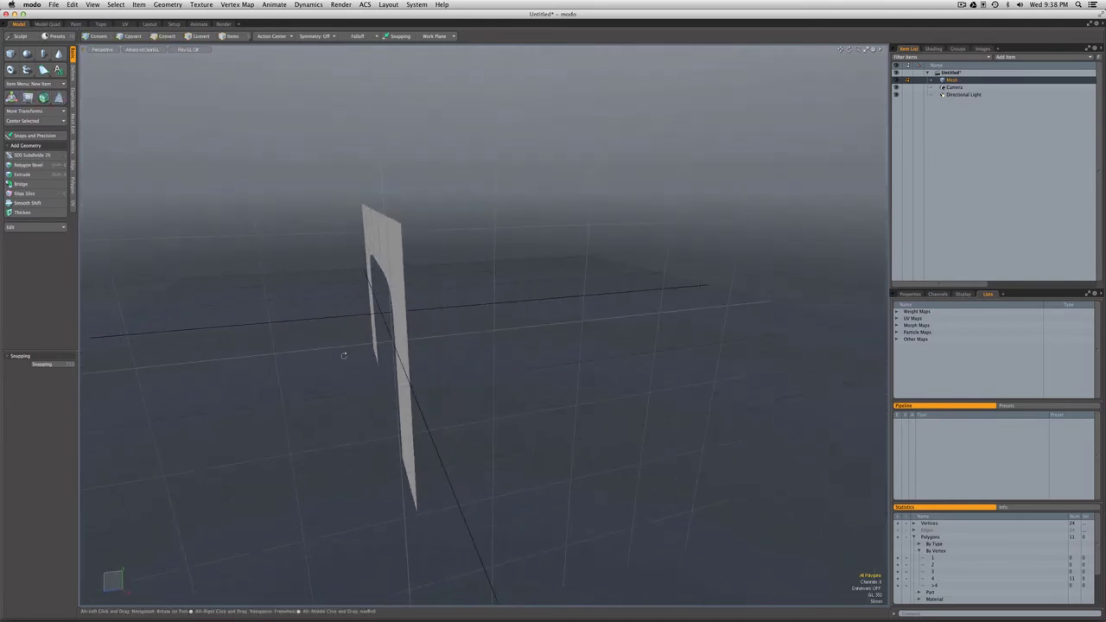
click(73, 99)
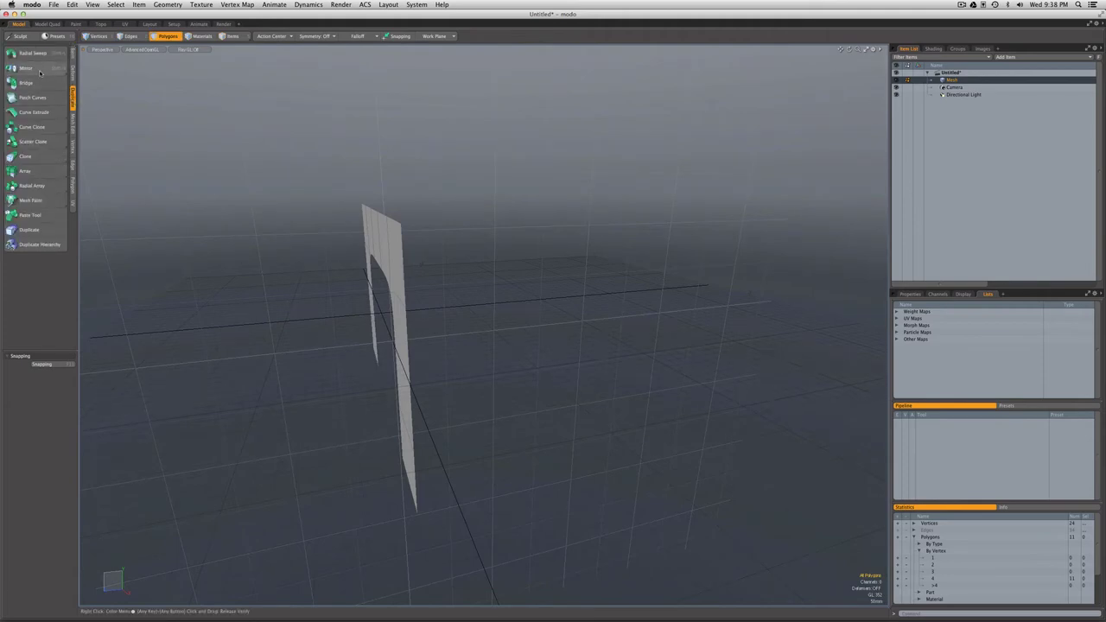
click(40, 72)
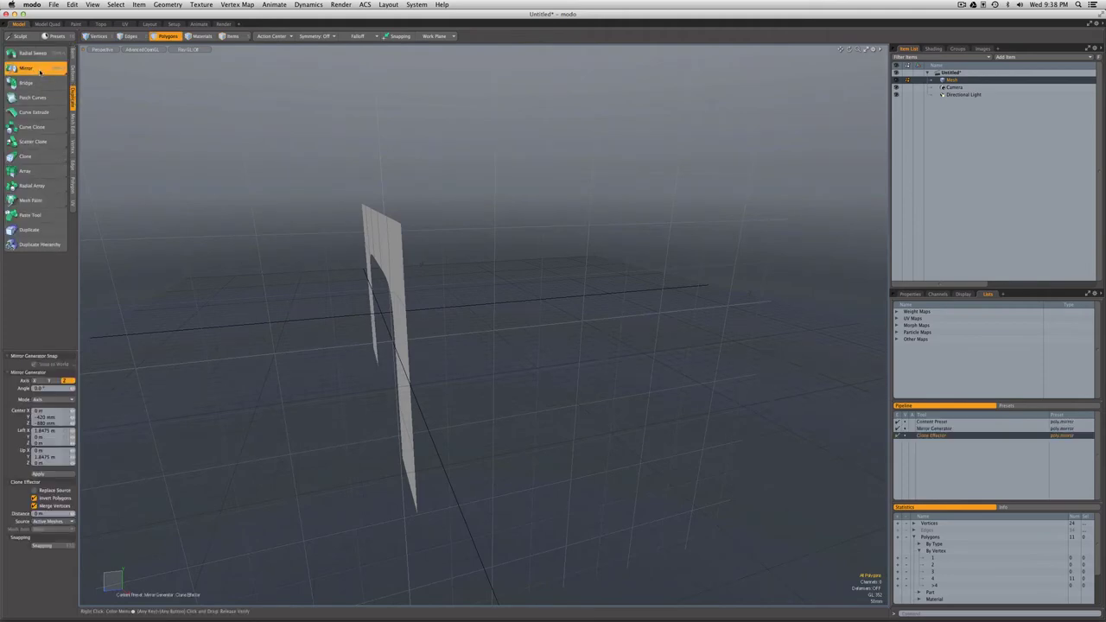
click(497, 357)
alt+drag(498, 375, 466, 361)
key(space)
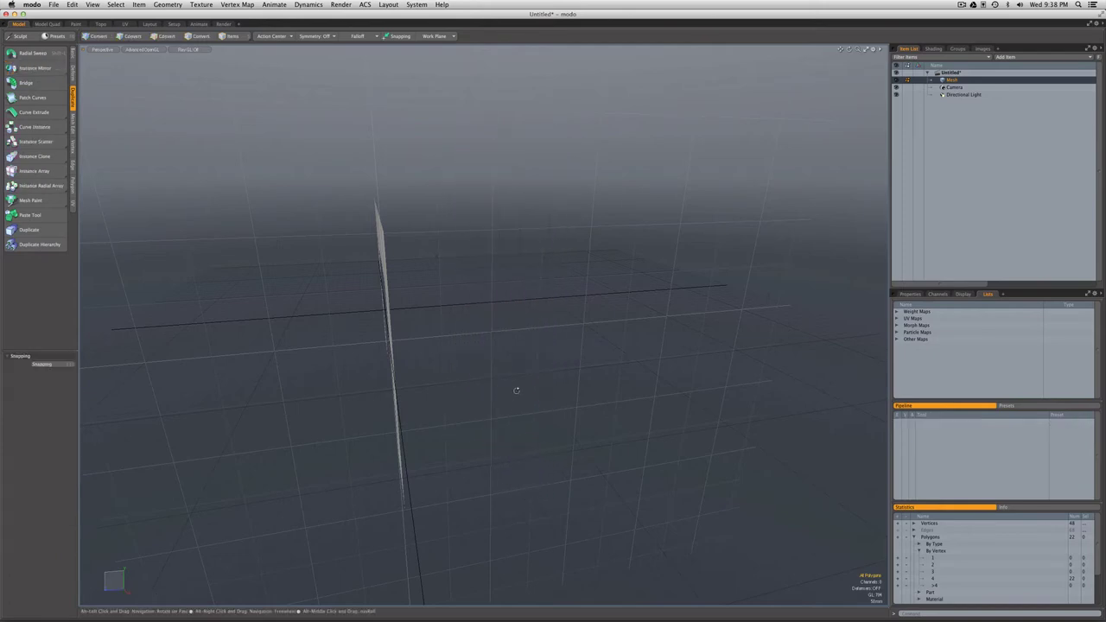
mouse_move(518, 390)
alt+mouse_down()
mouse_move(553, 389)
mouse_move(484, 383)
mouse_move(533, 383)
mouse_move(518, 384)
alt+mouse_up()
Bridge the two arches' border edge loops into one thick 46-polygon arch
click(129, 35)
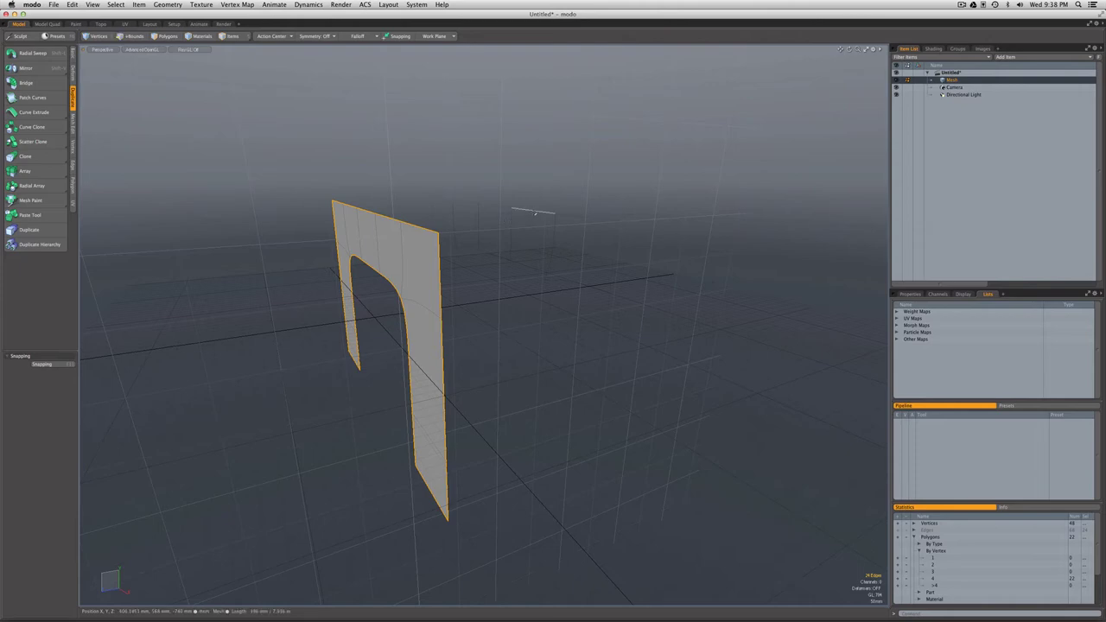
double_click(535, 212)
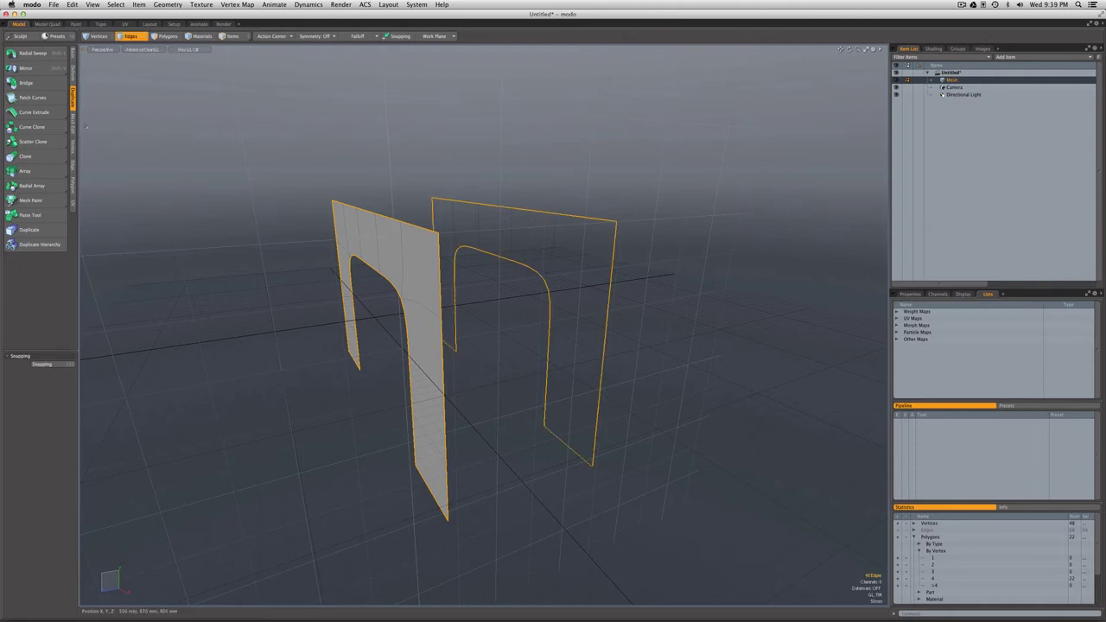
click(73, 159)
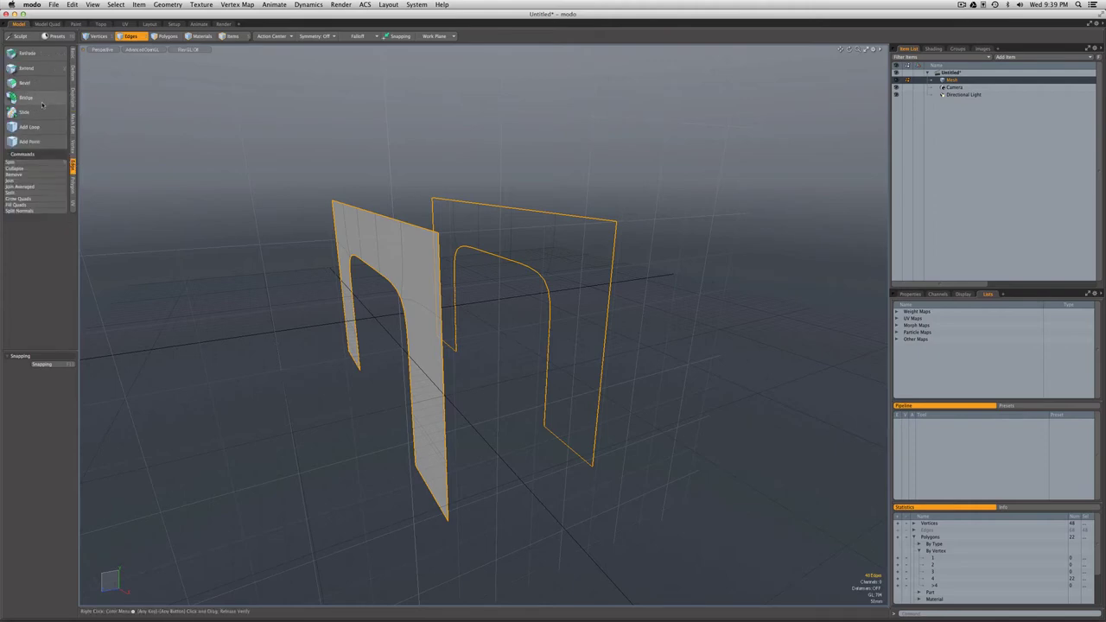
click(43, 99)
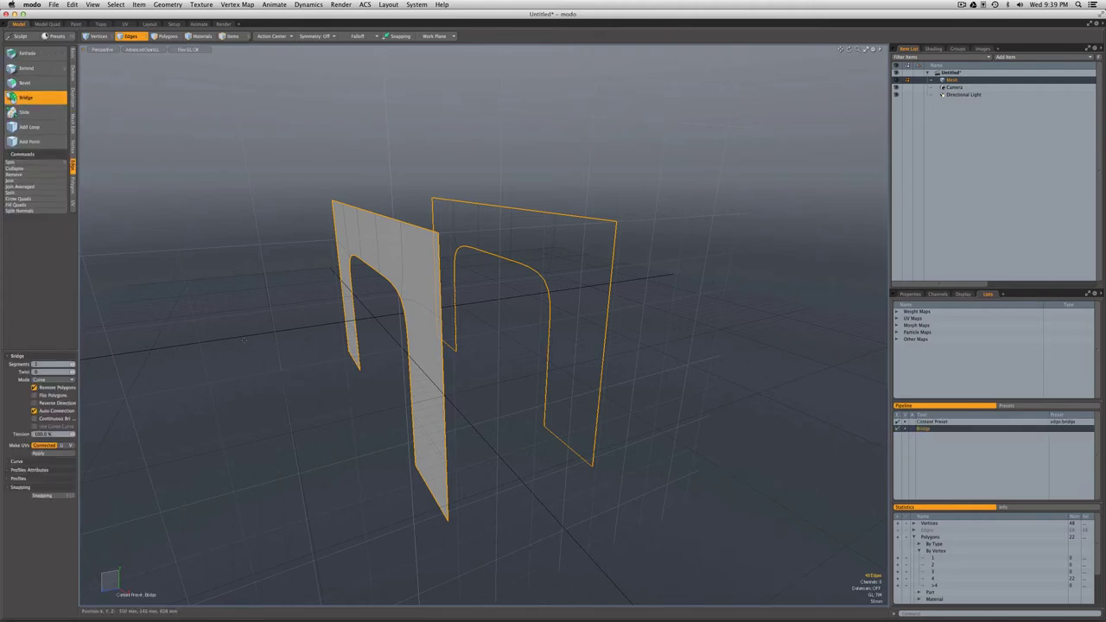
click(244, 339)
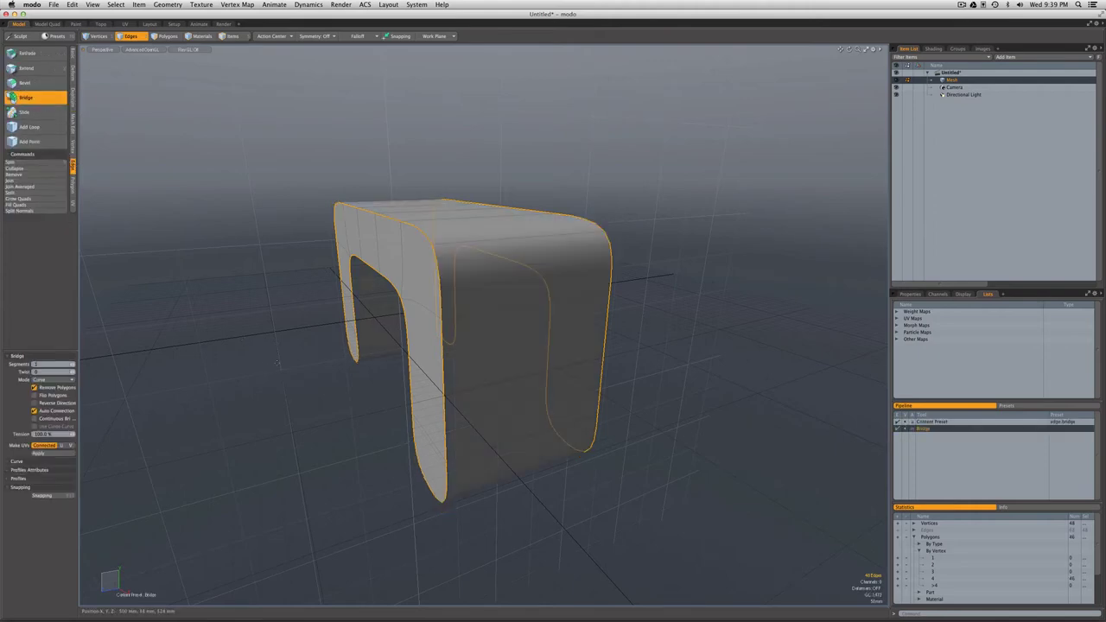
alt+drag(279, 364, 324, 380)
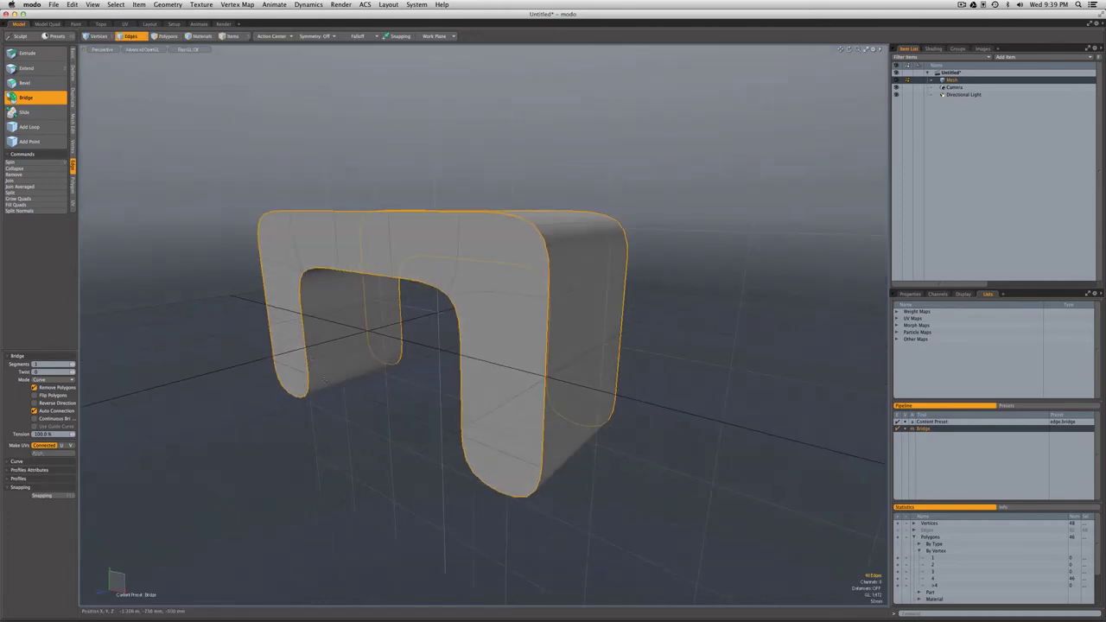
key(space)
click(366, 416)
alt+drag(366, 415, 389, 424)
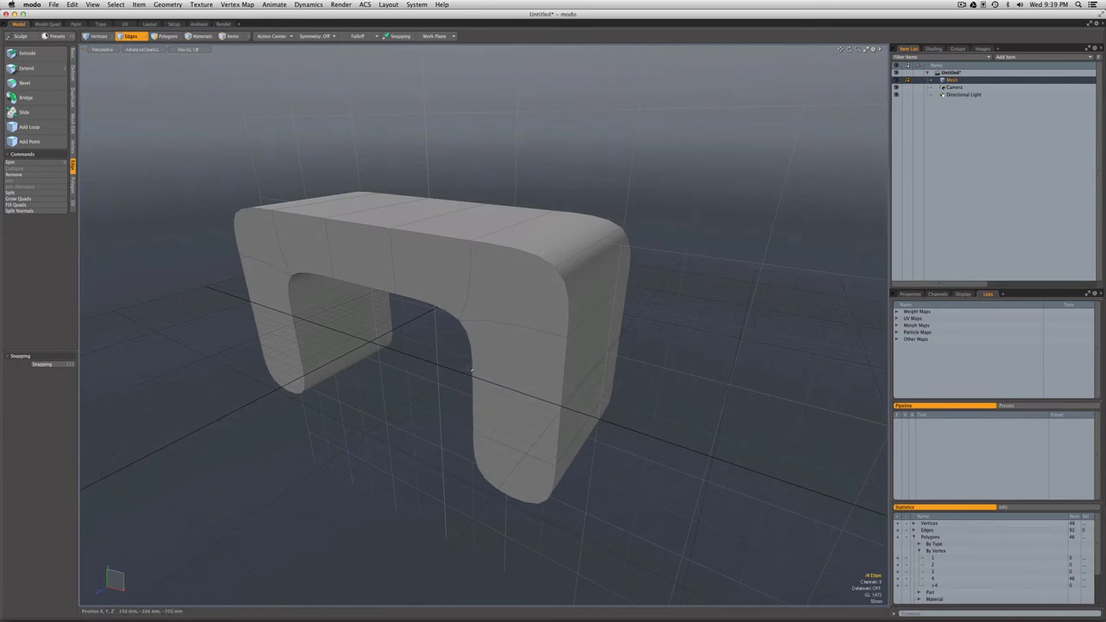
Give the outer top and bottom edges full vertex-map weight to square the corners
alt+drag(399, 298, 458, 341)
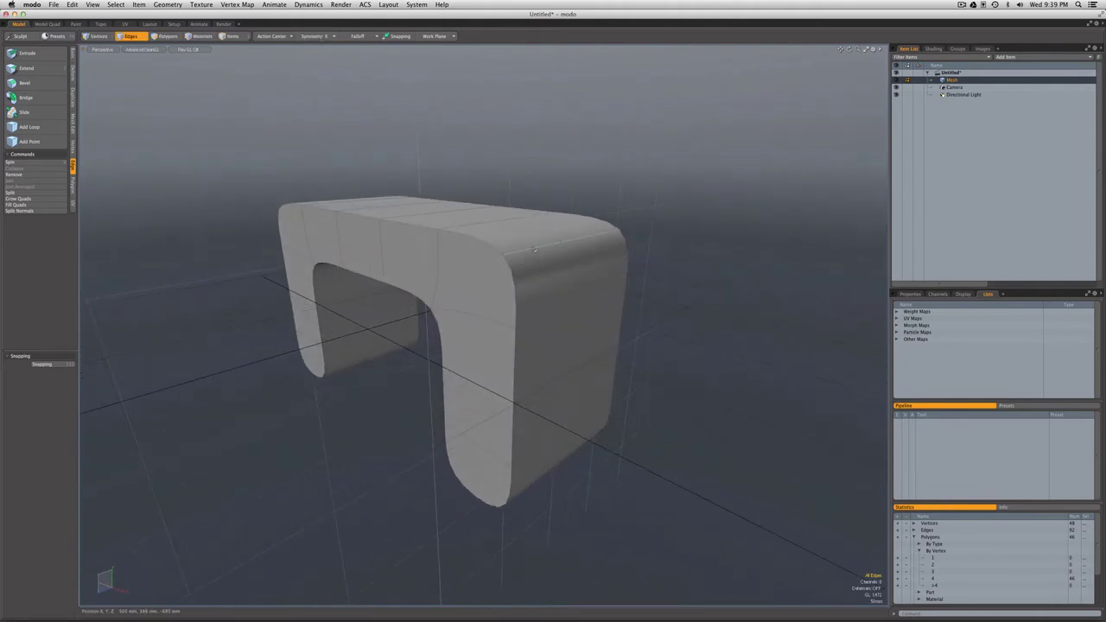
alt+drag(534, 282, 583, 391)
alt+drag(562, 354, 529, 428)
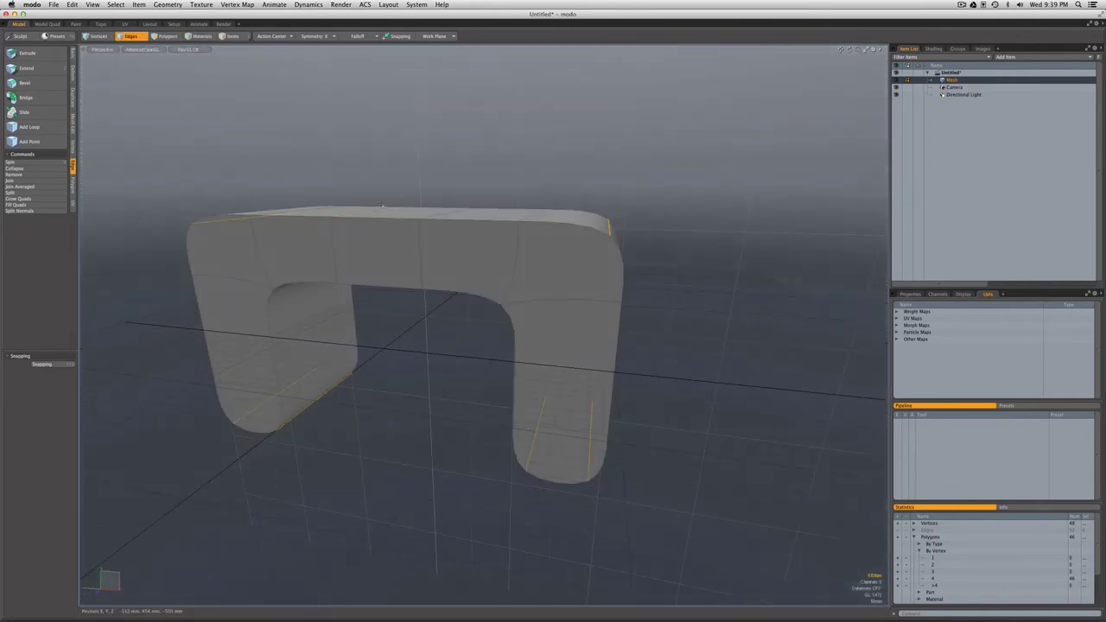
click(237, 4)
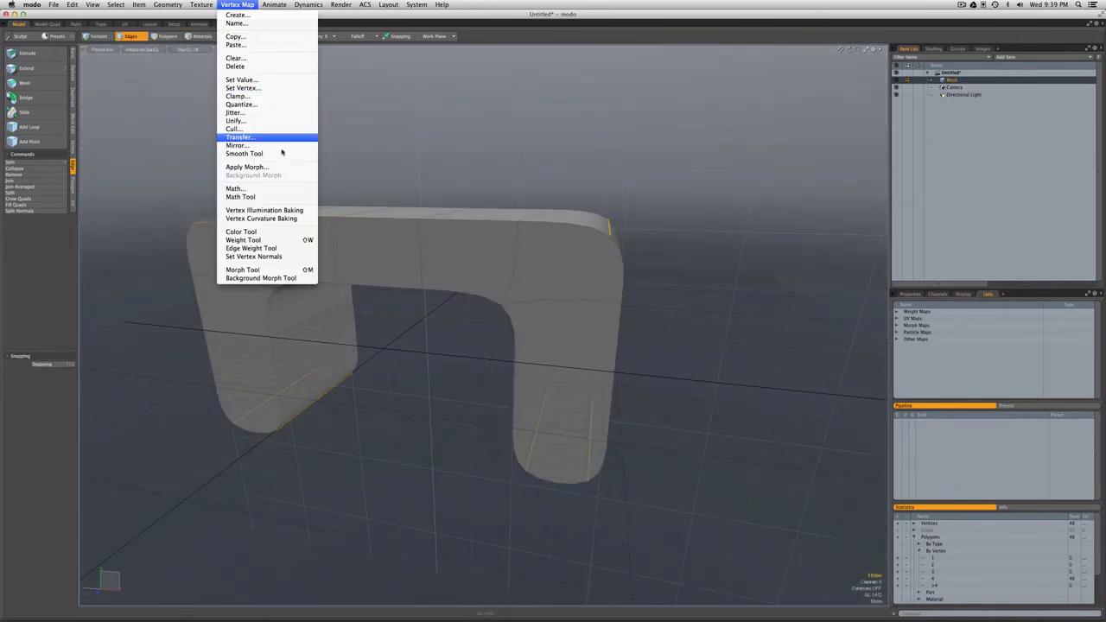
click(242, 239)
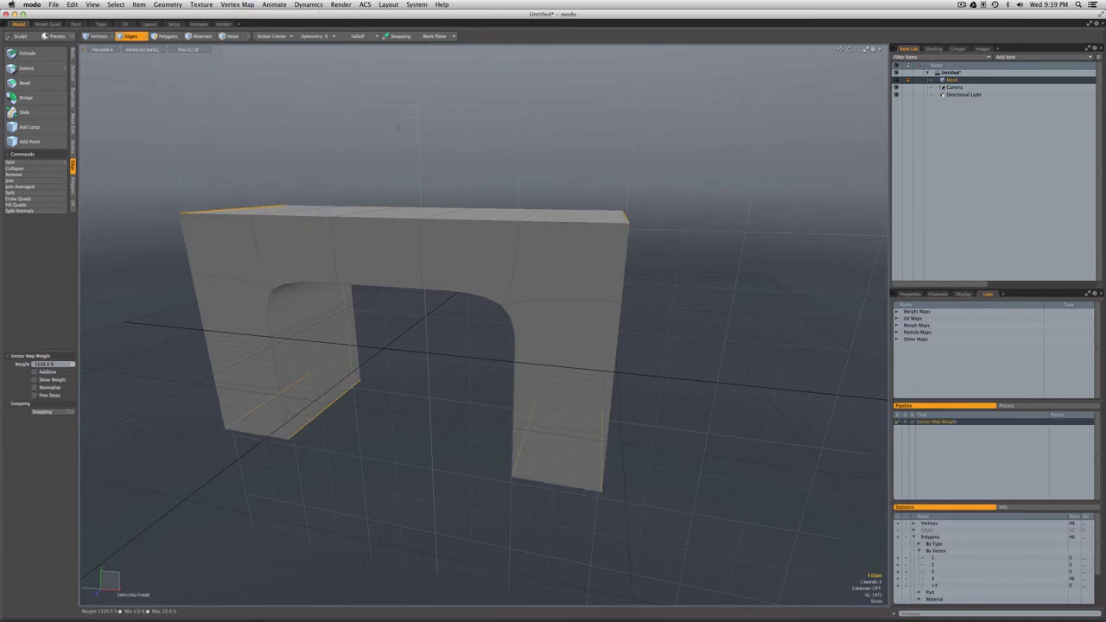
key(space)
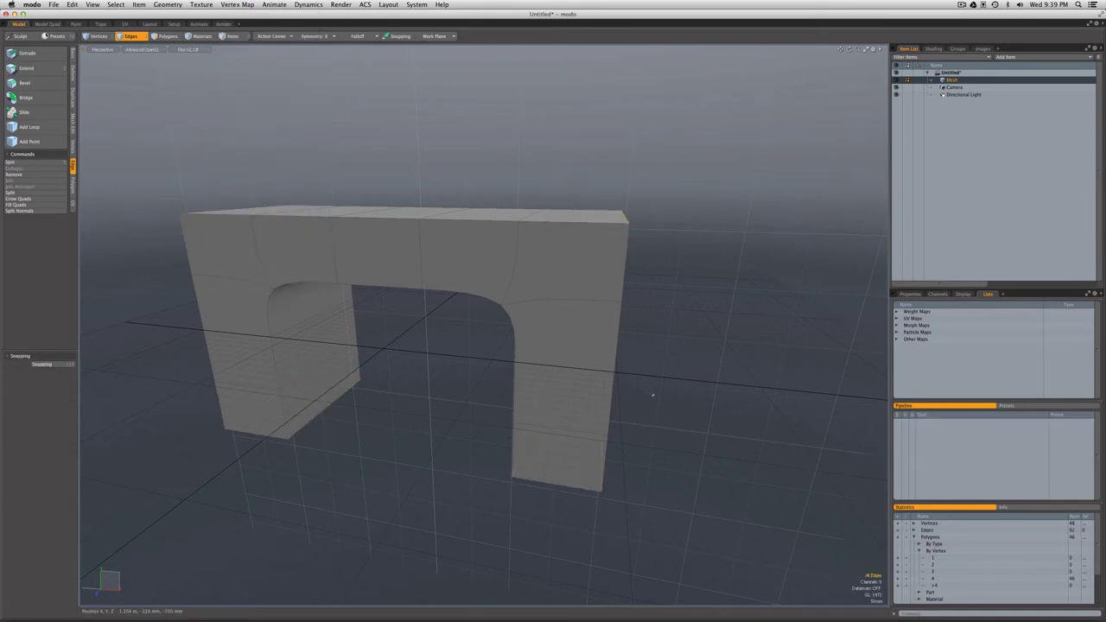
alt+drag(652, 396, 281, 297)
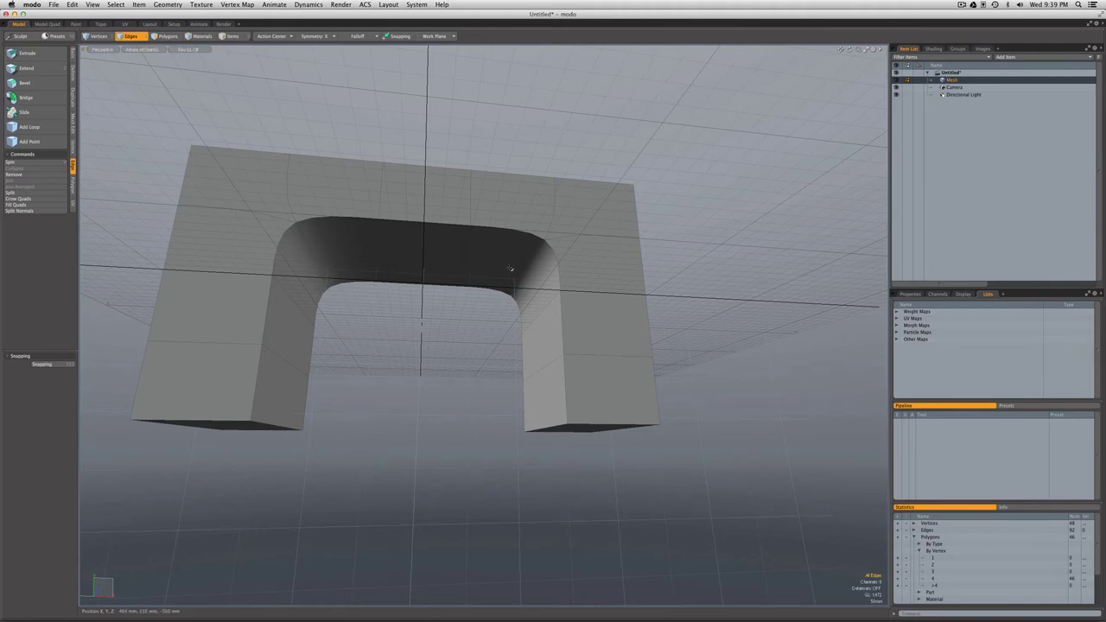
Switch the viewport shading to Reflection
alt+drag(527, 273, 501, 316)
click(156, 50)
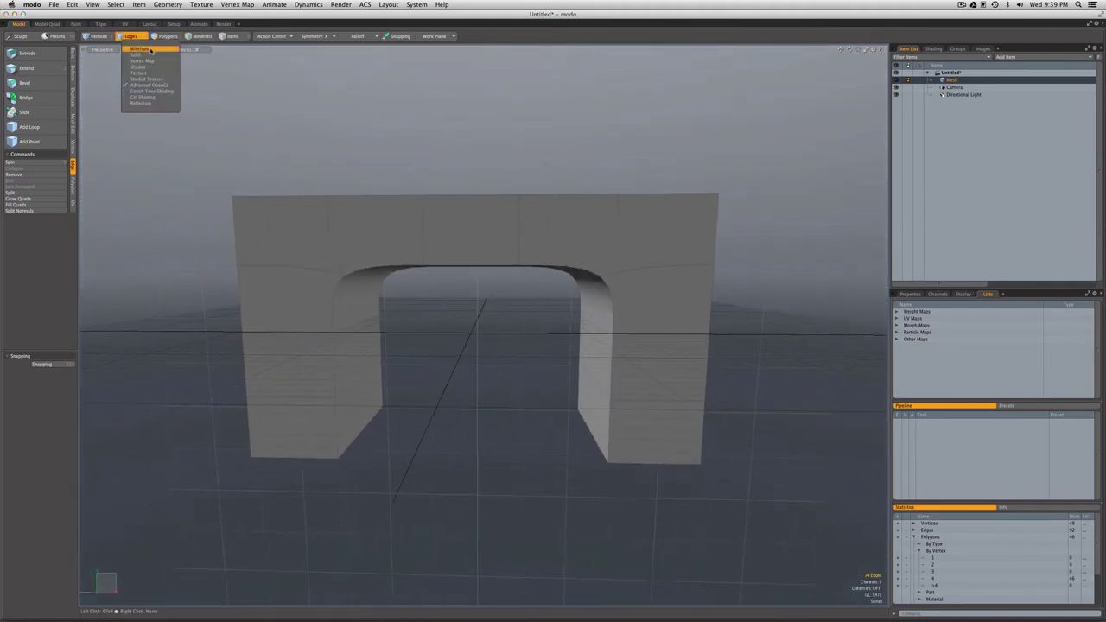
click(152, 103)
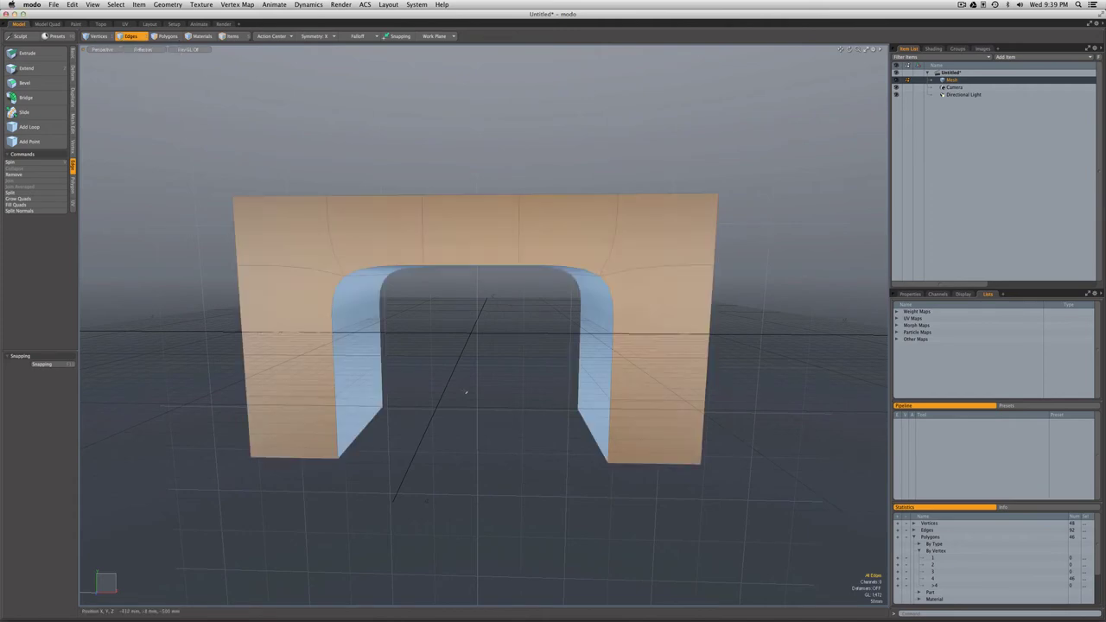
Orbit around the arch in Edges mode to inspect its shading from several angles
mouse_move(491, 398)
alt+mouse_down()
mouse_move(541, 413)
mouse_move(401, 199)
alt+mouse_up()
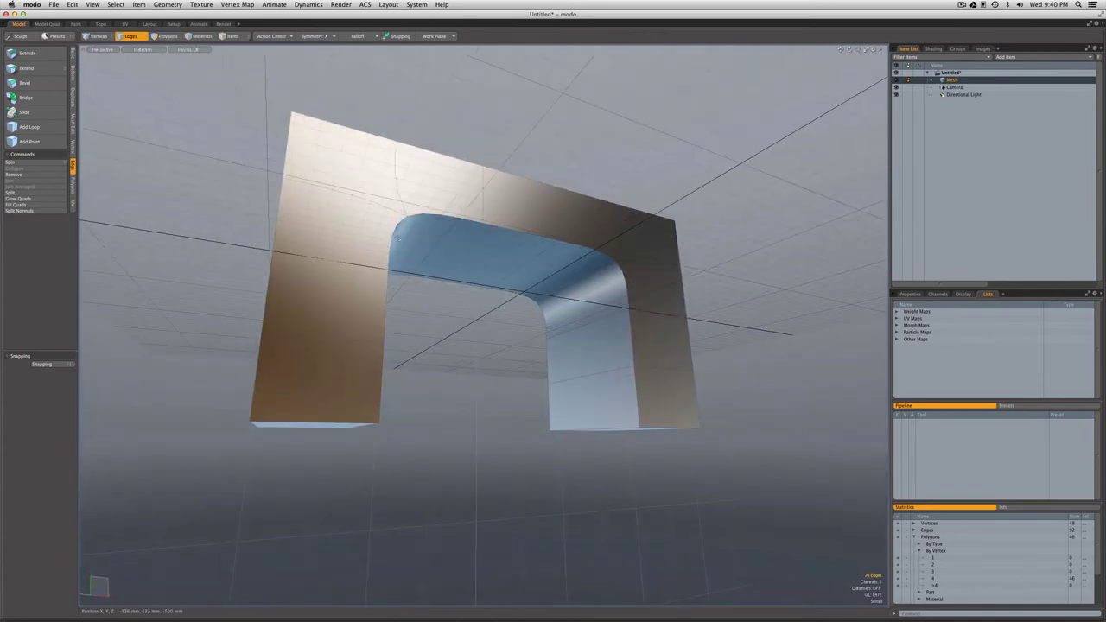
alt+drag(414, 268, 393, 344)
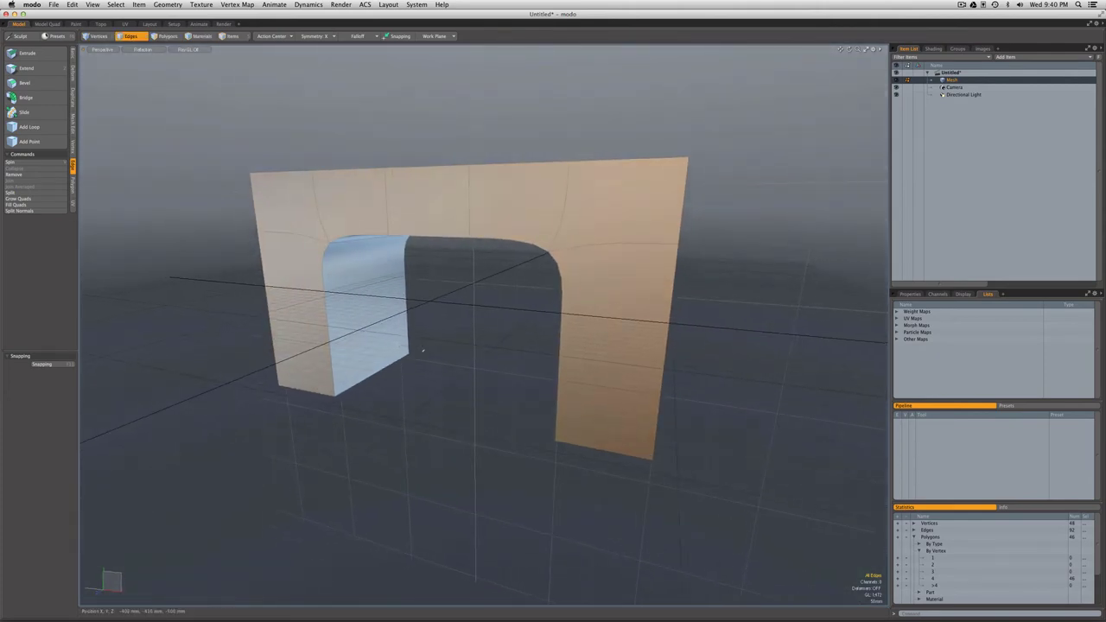
alt+drag(476, 351, 494, 339)
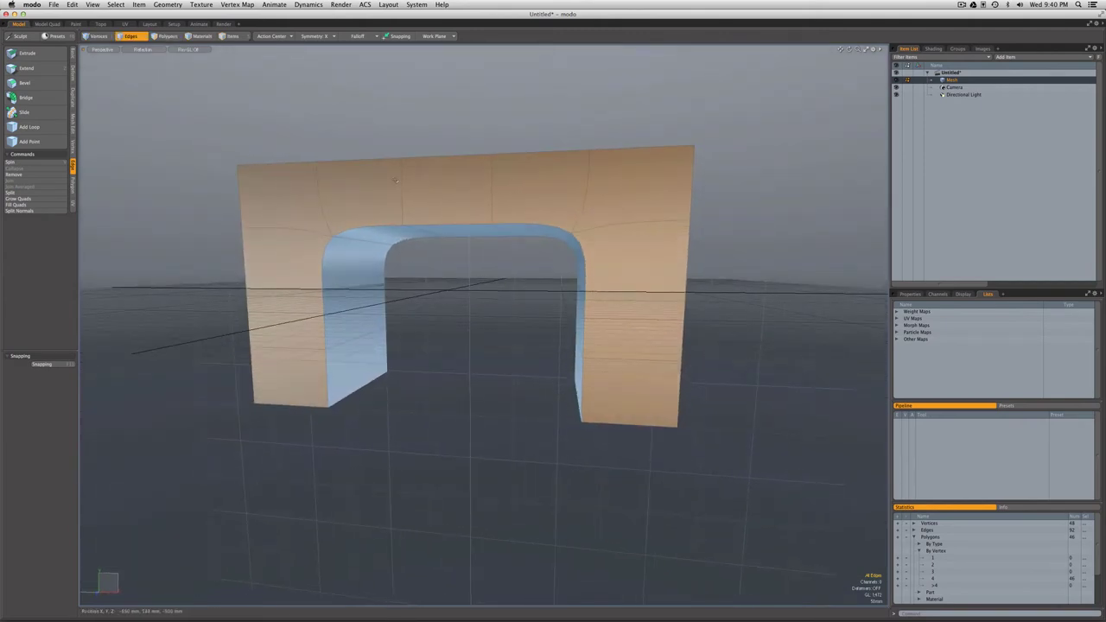
mouse_move(496, 407)
alt+mouse_down()
mouse_move(525, 406)
mouse_move(482, 412)
alt+mouse_up()
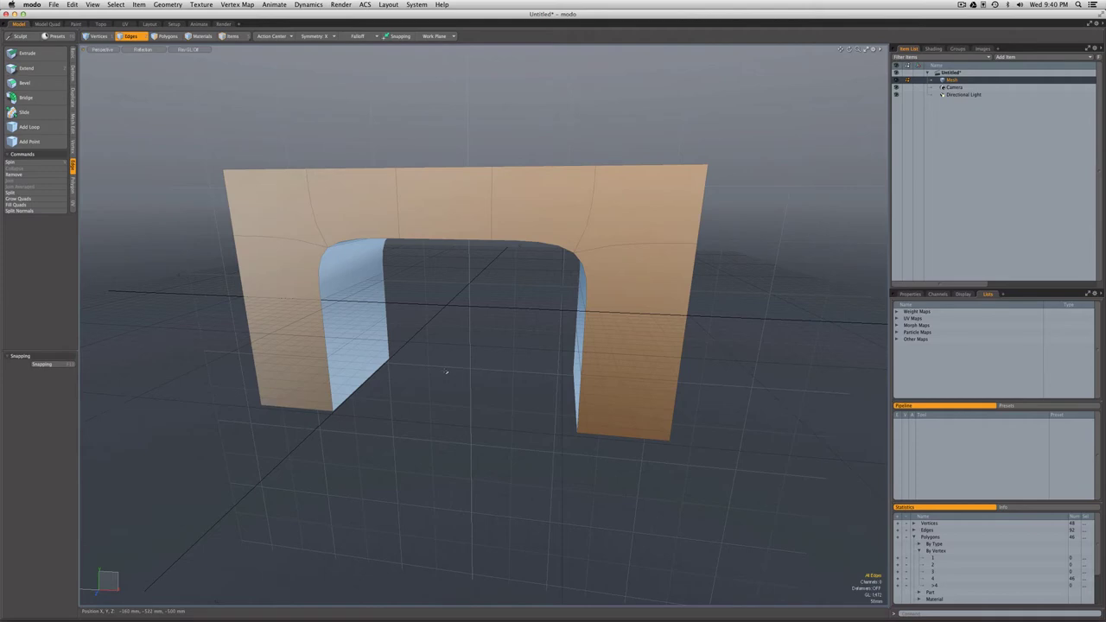
mouse_move(446, 370)
alt+mouse_down()
mouse_move(460, 343)
mouse_move(458, 367)
mouse_move(442, 366)
mouse_move(452, 353)
mouse_move(502, 351)
mouse_move(450, 368)
alt+mouse_up()
key(2)
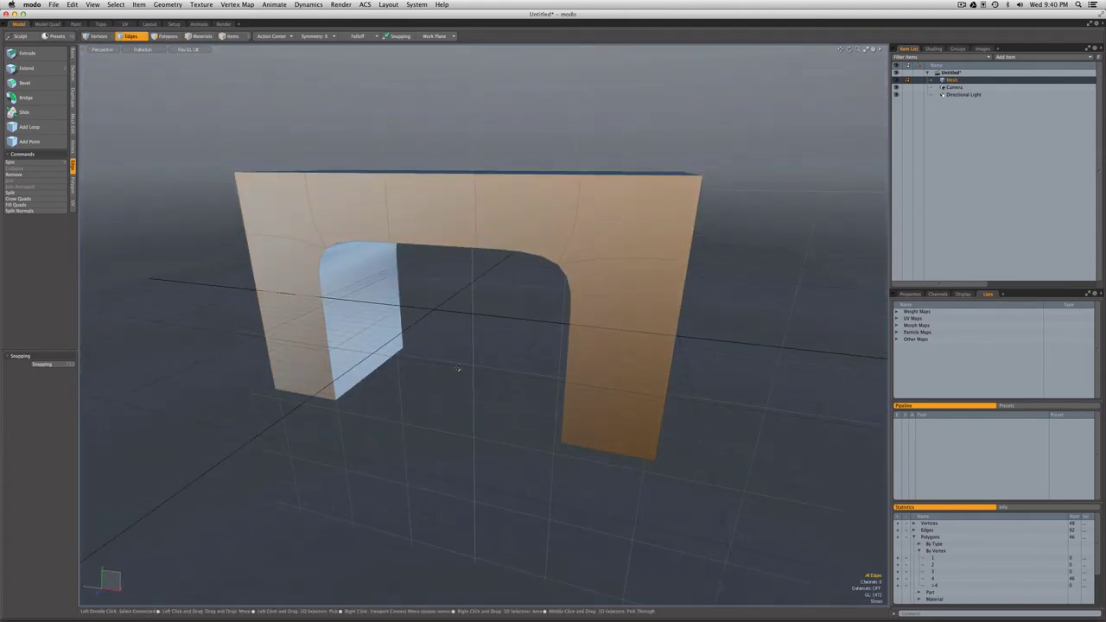
mouse_move(458, 370)
alt+mouse_down()
mouse_move(464, 354)
mouse_move(449, 383)
mouse_move(451, 352)
mouse_move(522, 354)
mouse_move(501, 346)
mouse_move(457, 374)
alt+mouse_up()
key(2)
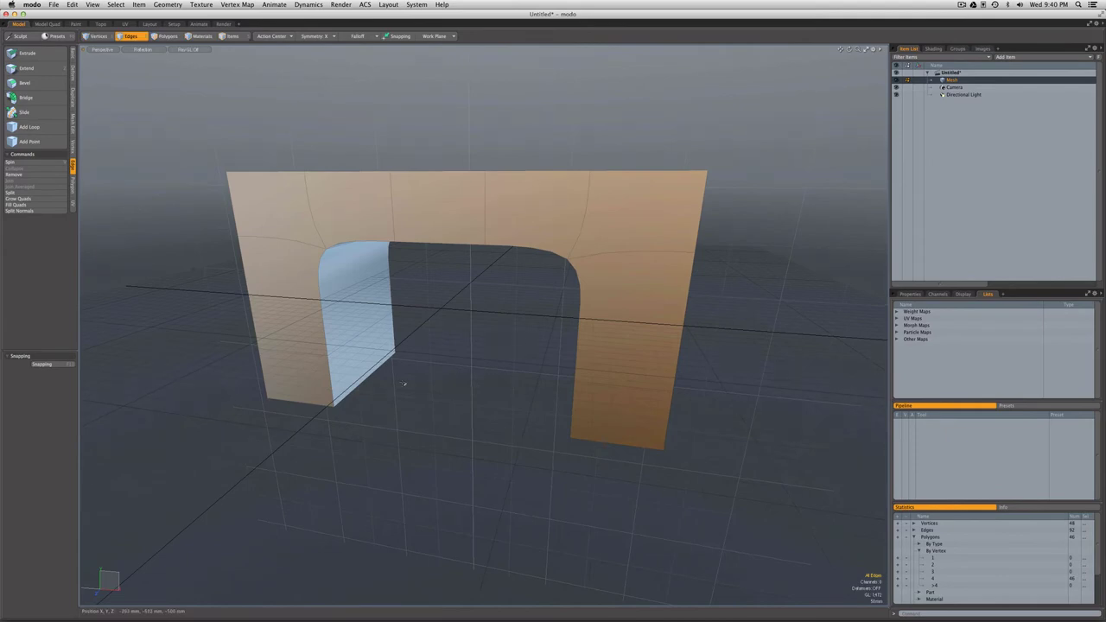
alt+drag(499, 367, 481, 348)
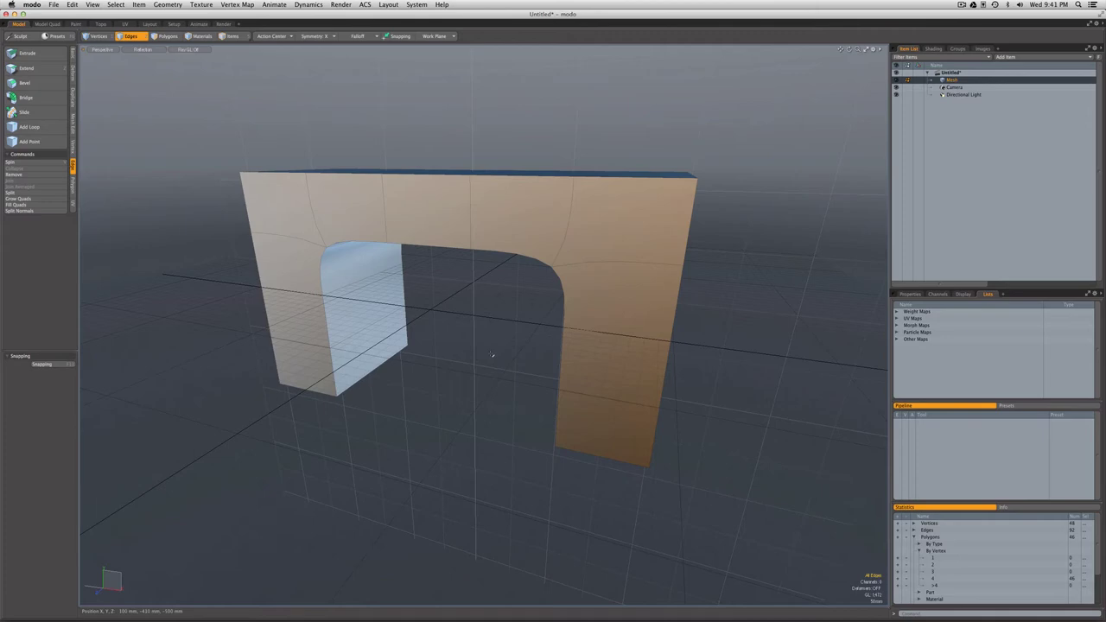
Rename the mesh to Arch_Push, duplicate it, and hide the original
double_click(950, 79)
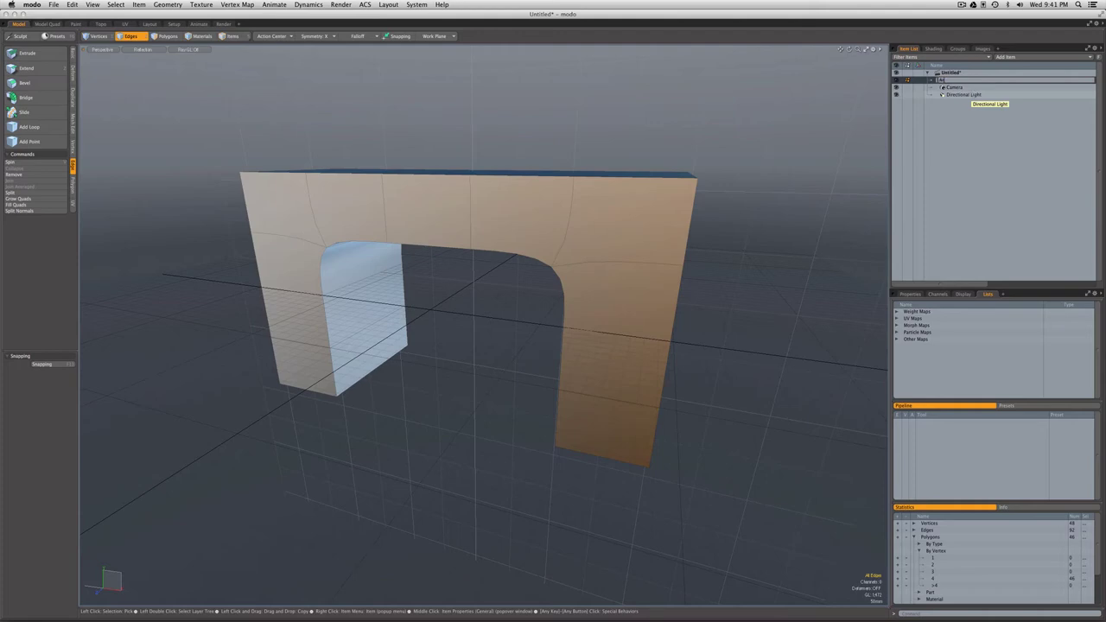
key(Return)
right_click(961, 79)
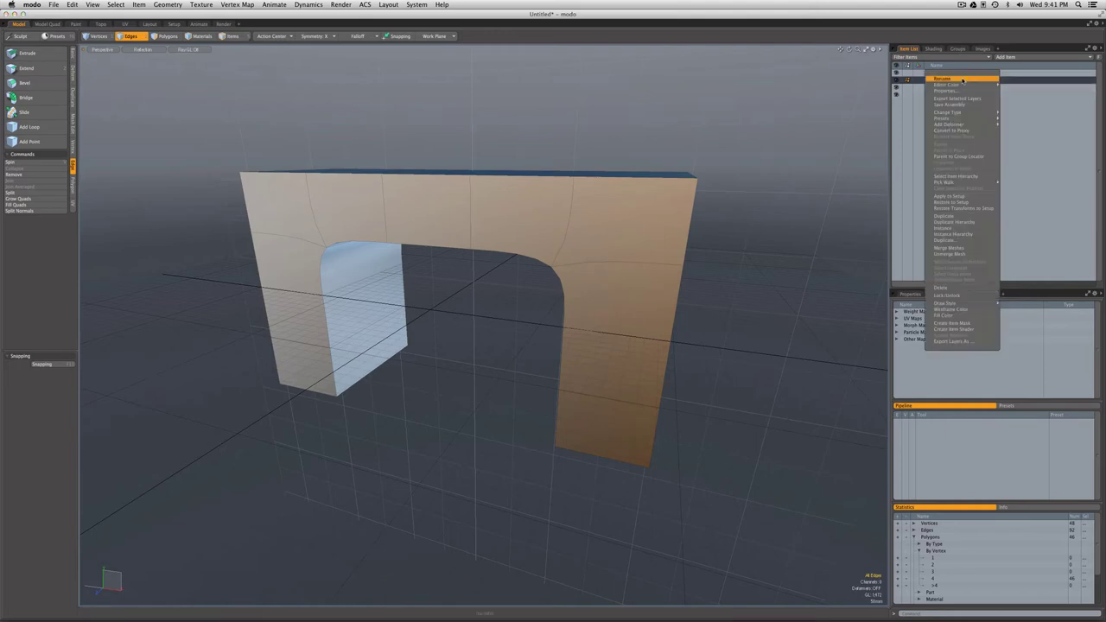
click(946, 217)
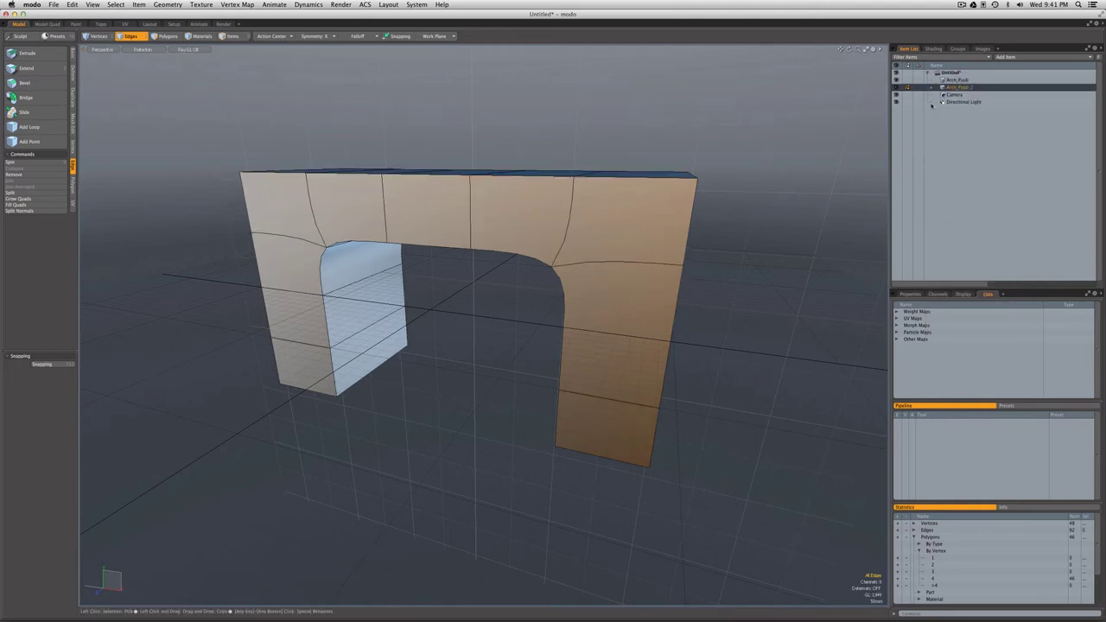
click(896, 79)
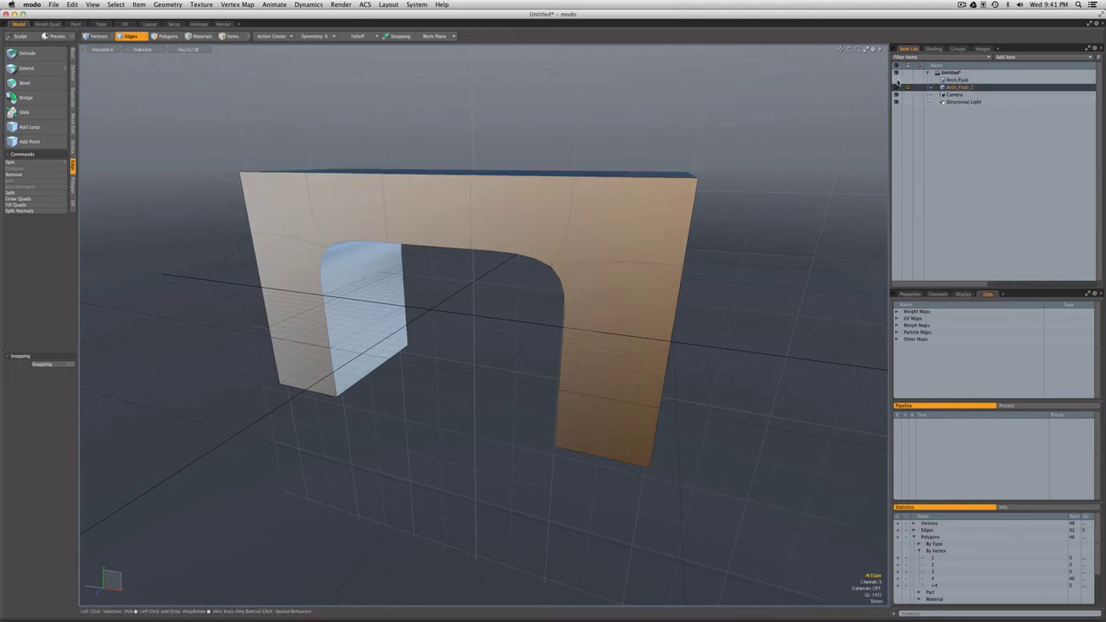
Rename the duplicated mesh to Arch_LowPoly
double_click(957, 87)
text(Arch)
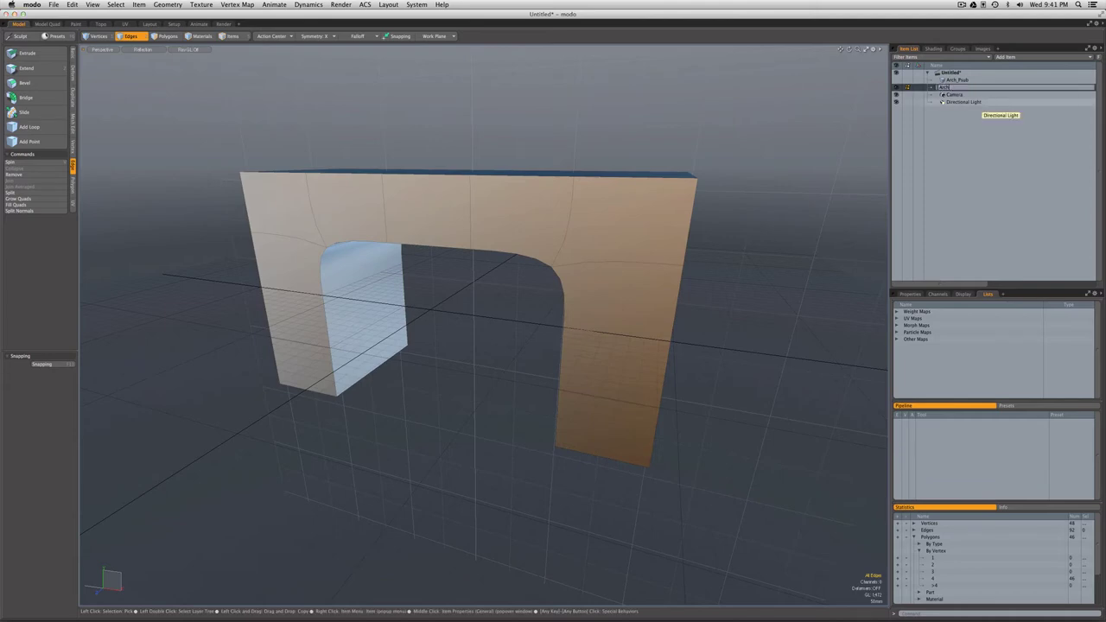
text(_LowPoly)
key(Return)
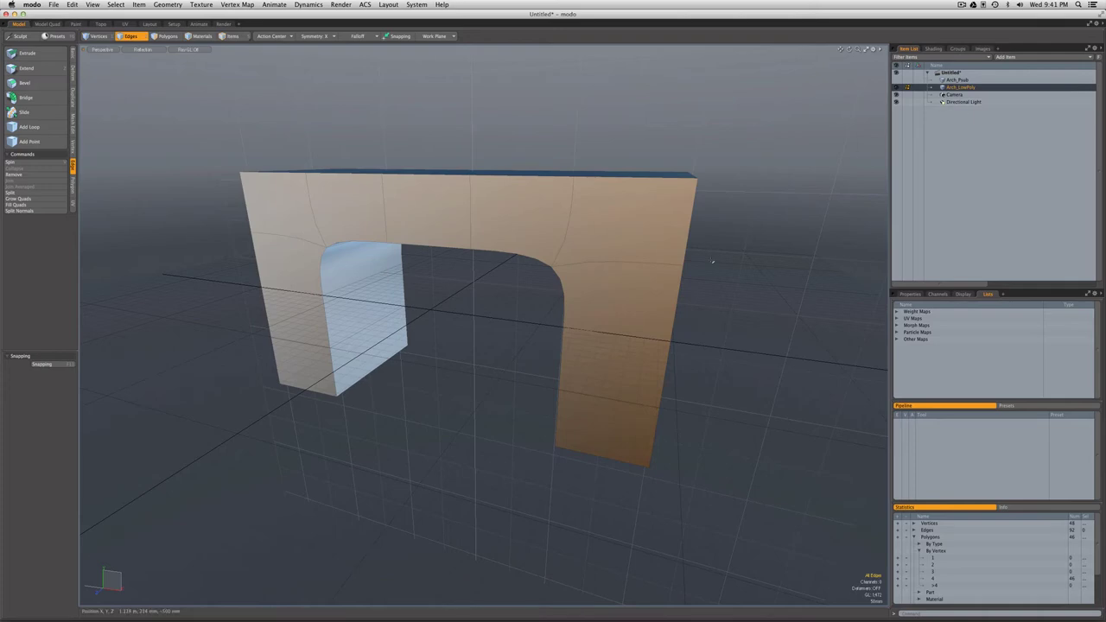
alt+drag(734, 304, 768, 314)
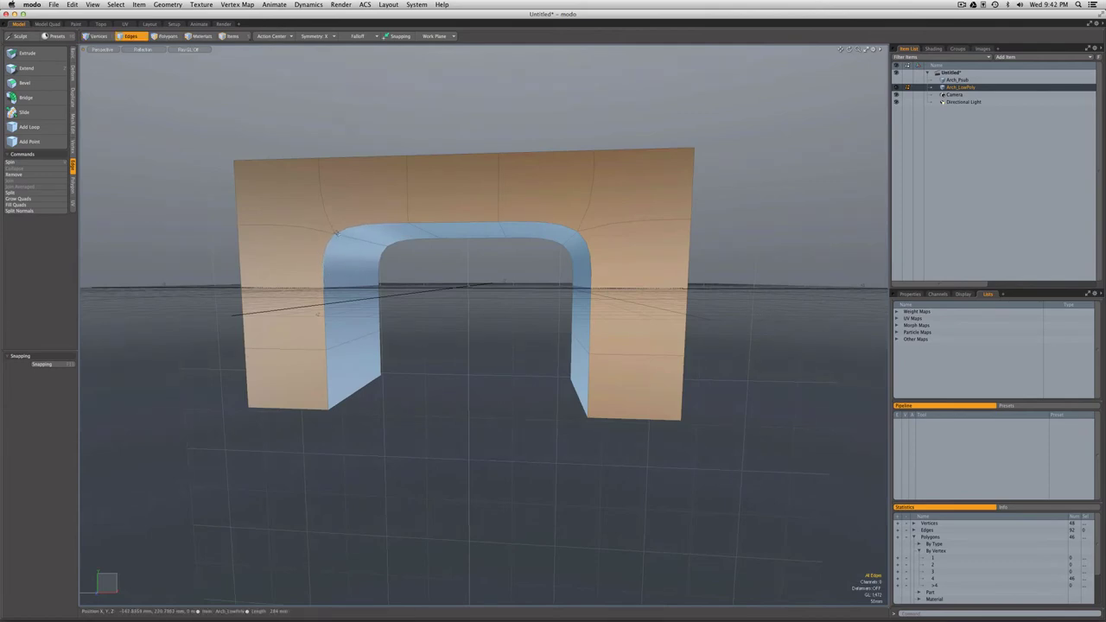
key(alt)
alt+drag(442, 305, 486, 336)
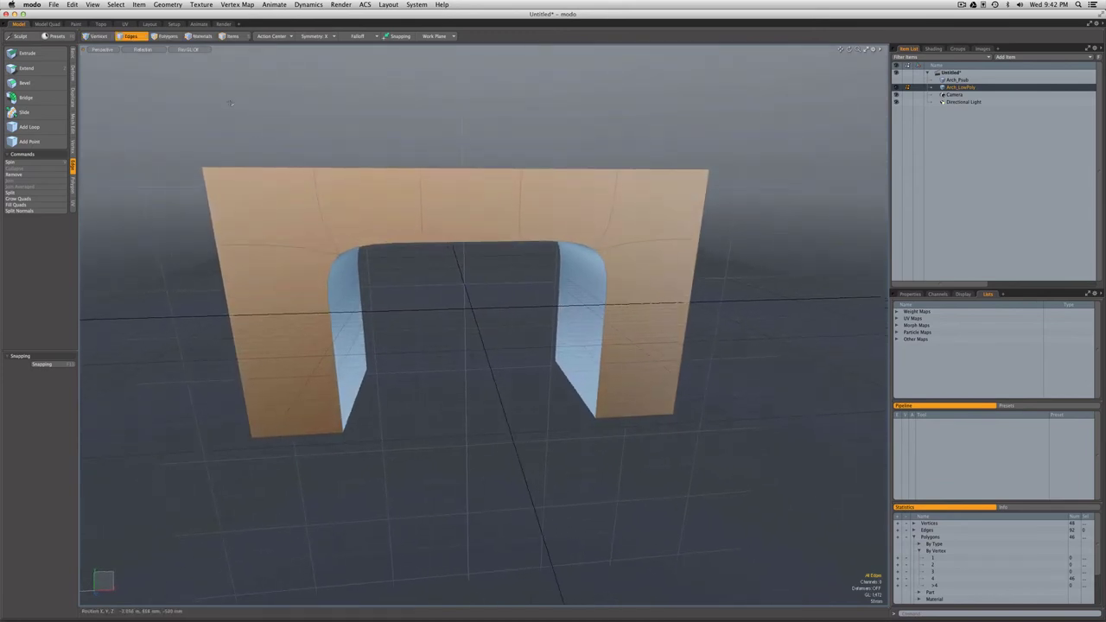
Freeze Arch_LowPoly's smoothed arch into dense polygons and display the mesh item's properties
click(169, 4)
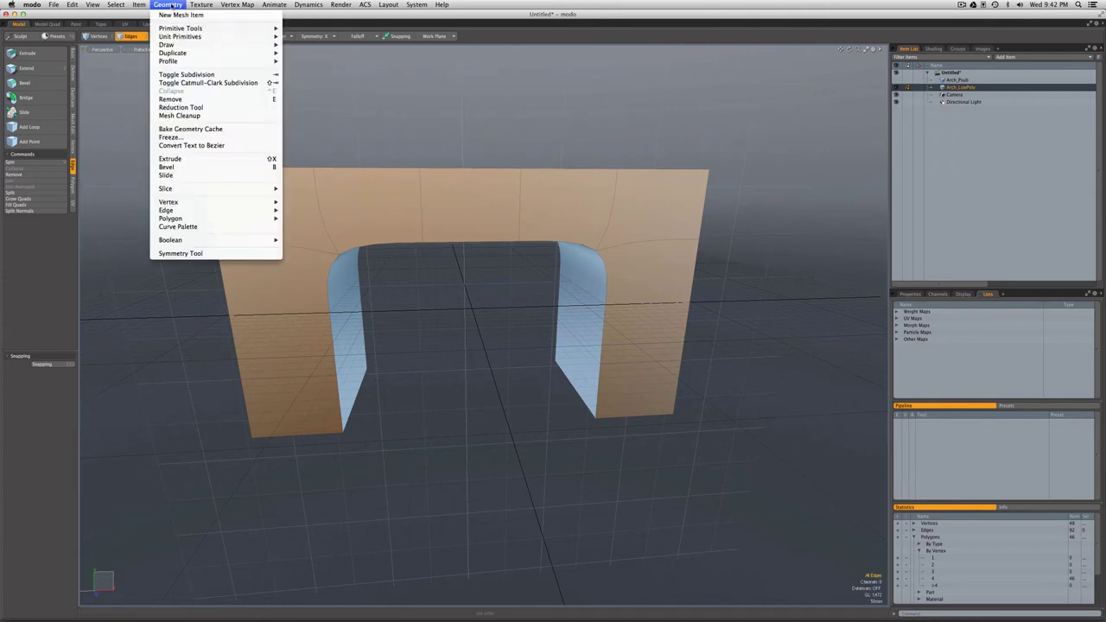
click(186, 139)
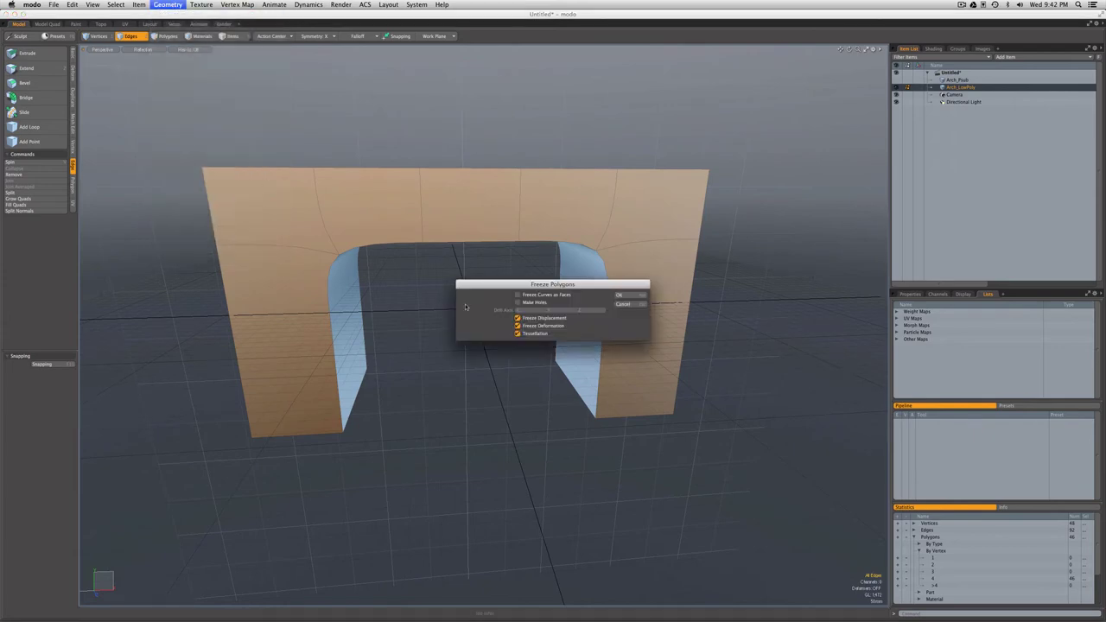
click(621, 296)
alt+drag(523, 336, 482, 313)
key(2)
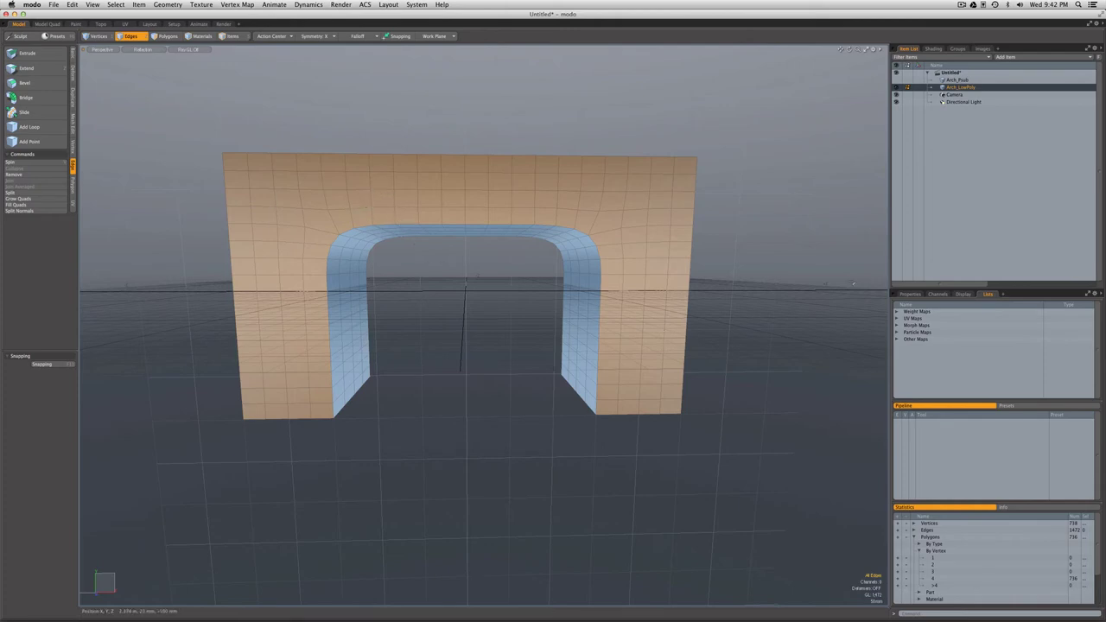
click(908, 294)
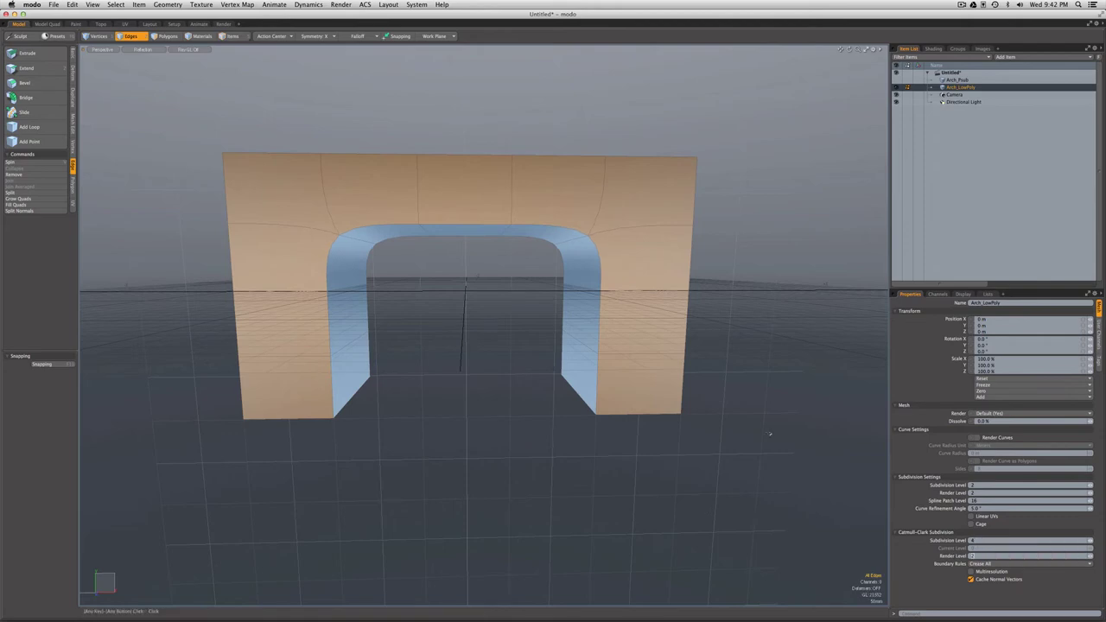
click(168, 4)
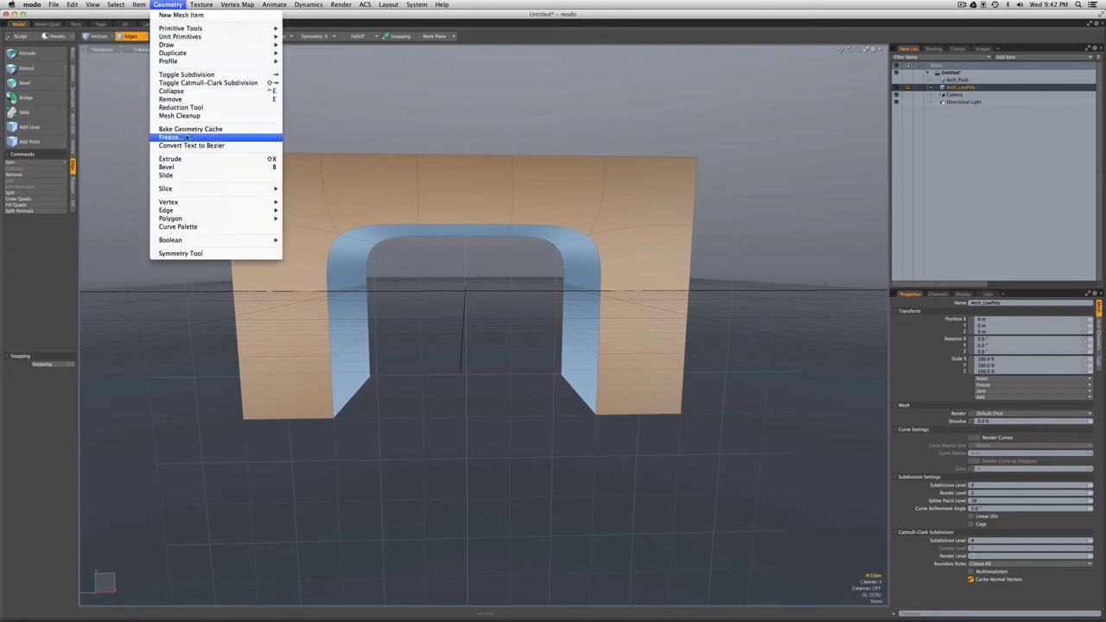
click(185, 138)
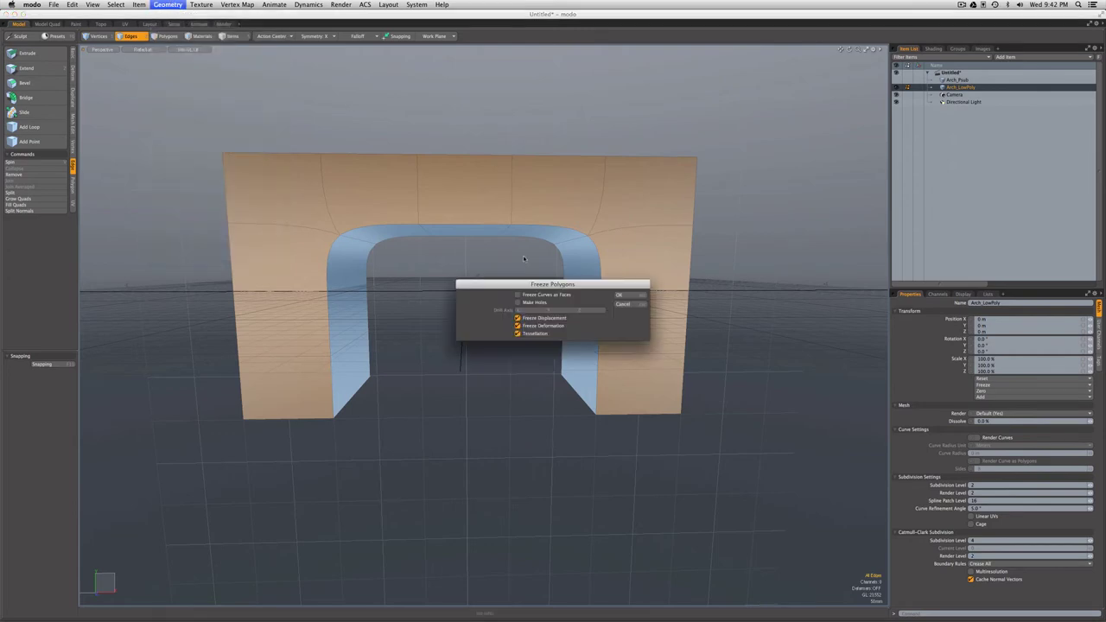
click(618, 298)
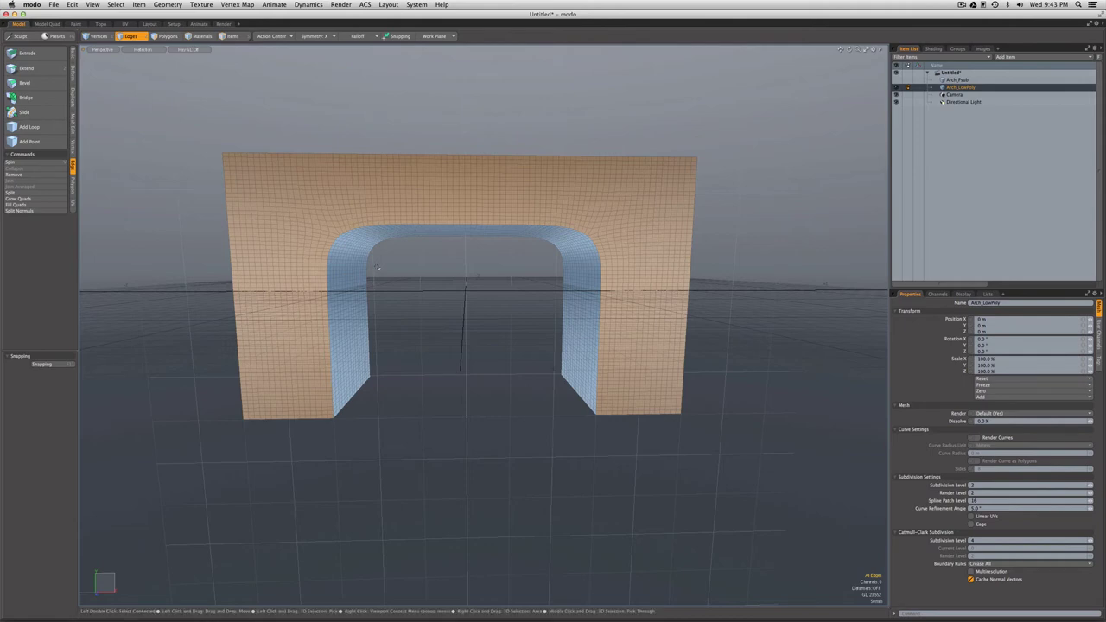
key(Tab)
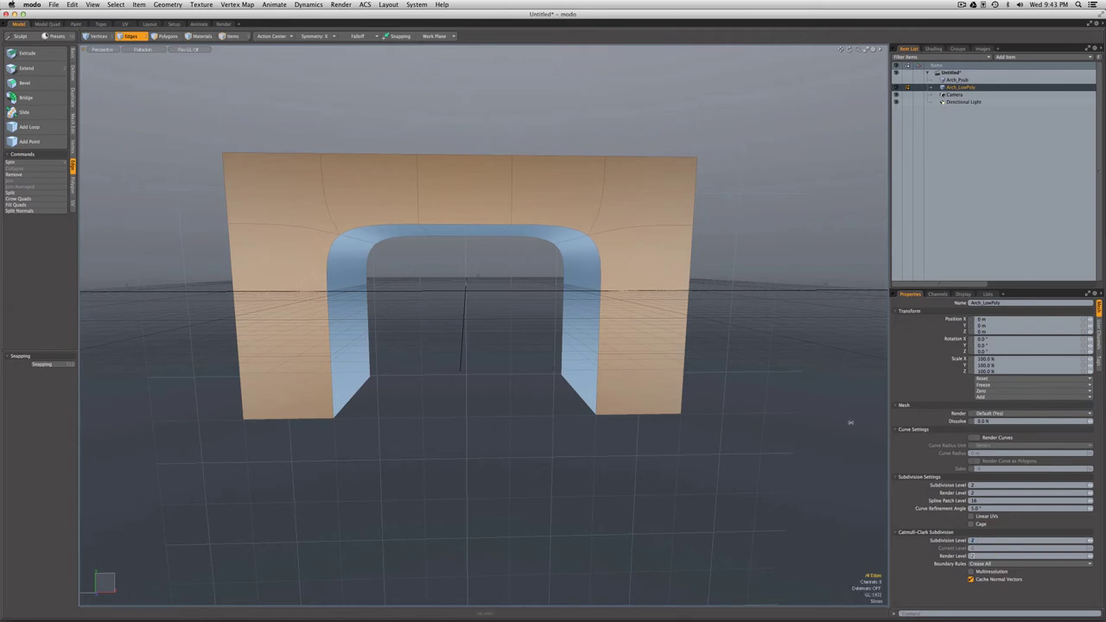
Freeze the subdivided arch into real polygons with Geometry > Freeze, then inspect the gridded mesh
click(168, 5)
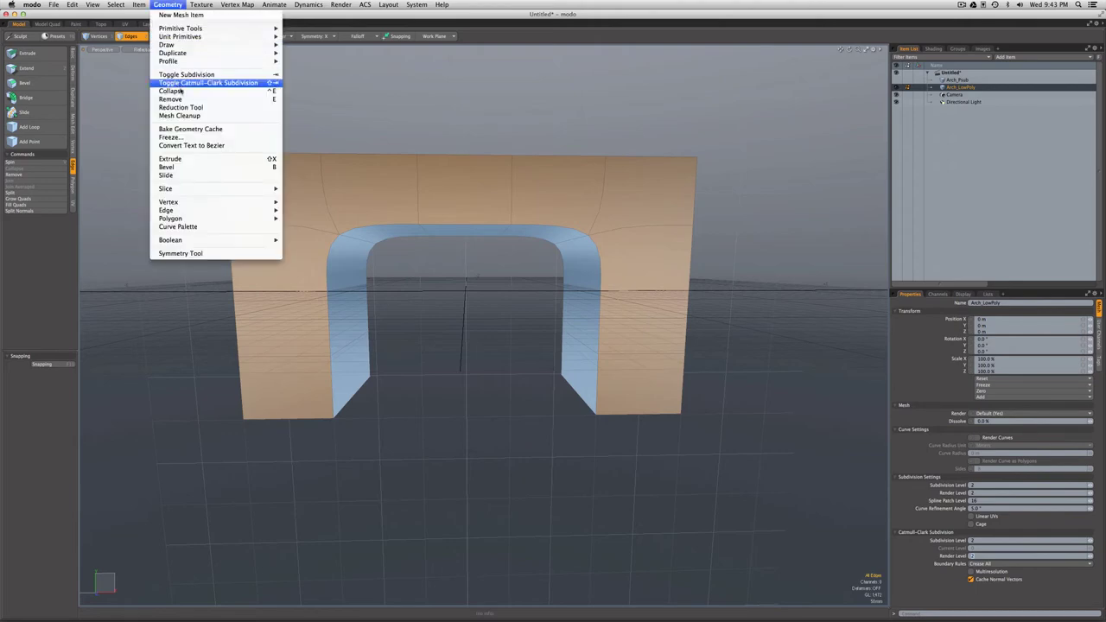
click(221, 138)
click(628, 298)
alt+drag(445, 315, 483, 324)
key(2)
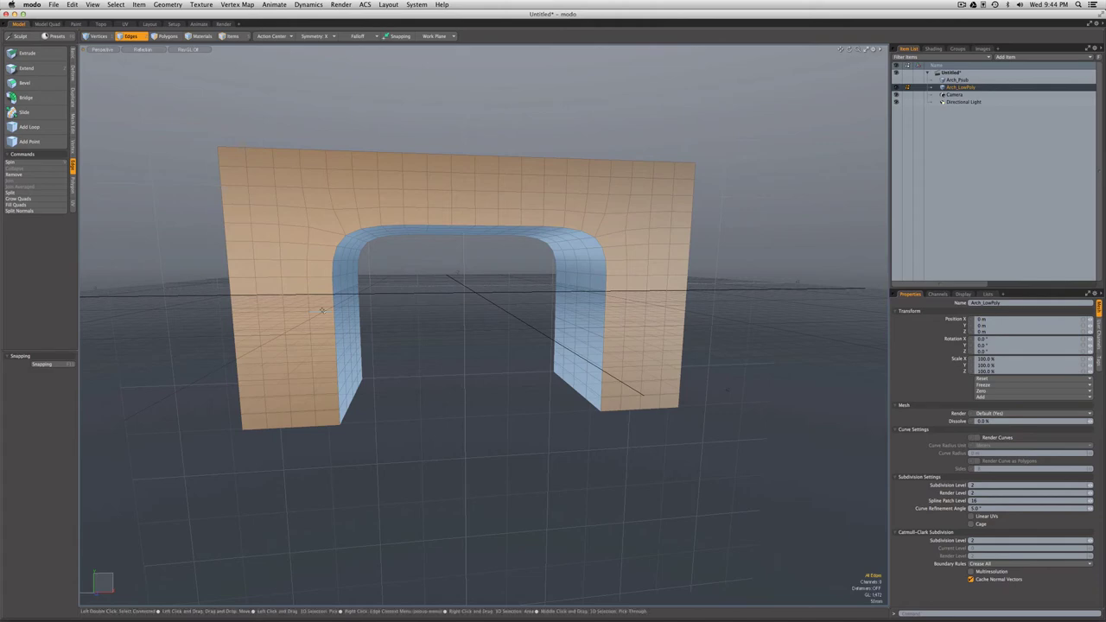
Select the surplus horizontal edge loops on the wall and remove them
double_click(321, 309)
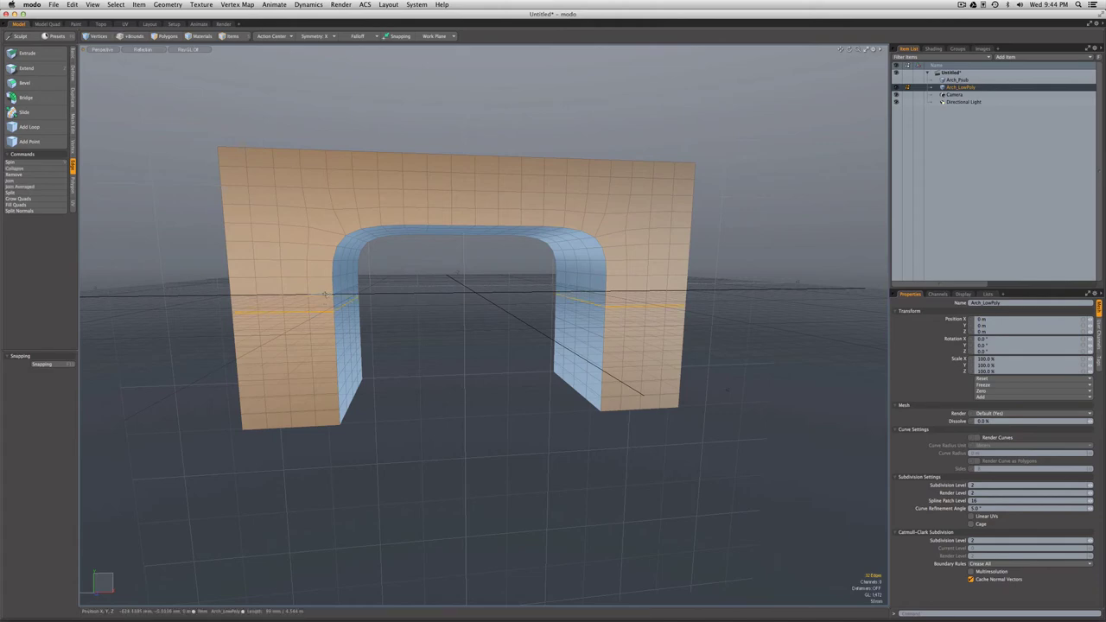
shift+double_click(323, 294)
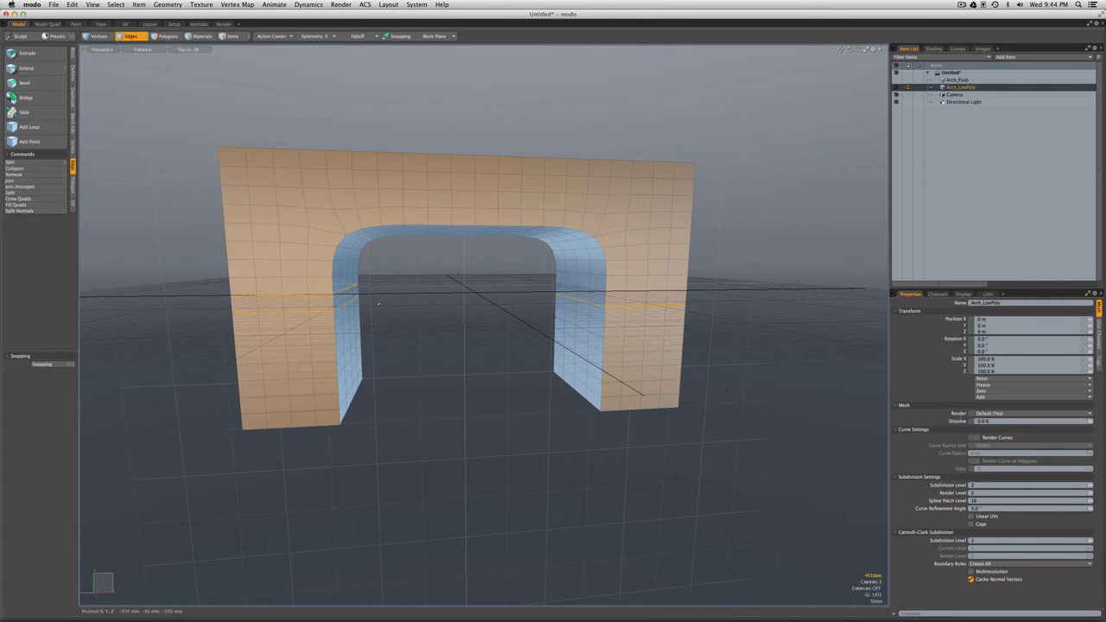
key(Up)
key(Up)
key(Up)
key(Up)
key(Up)
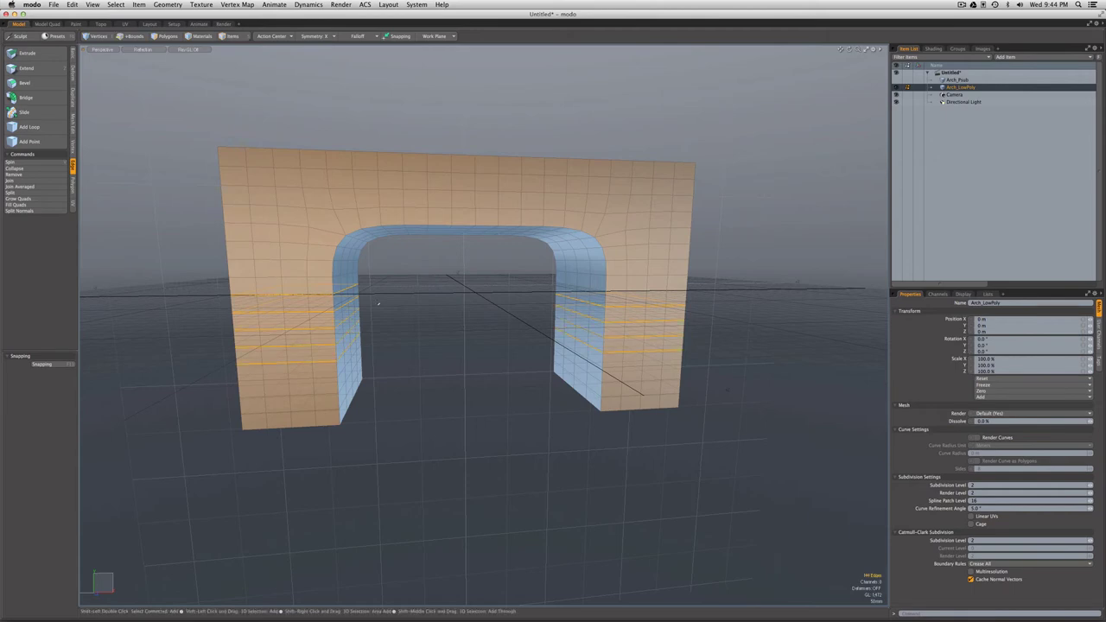
key(Up)
key(Up)
key(2)
click(377, 303)
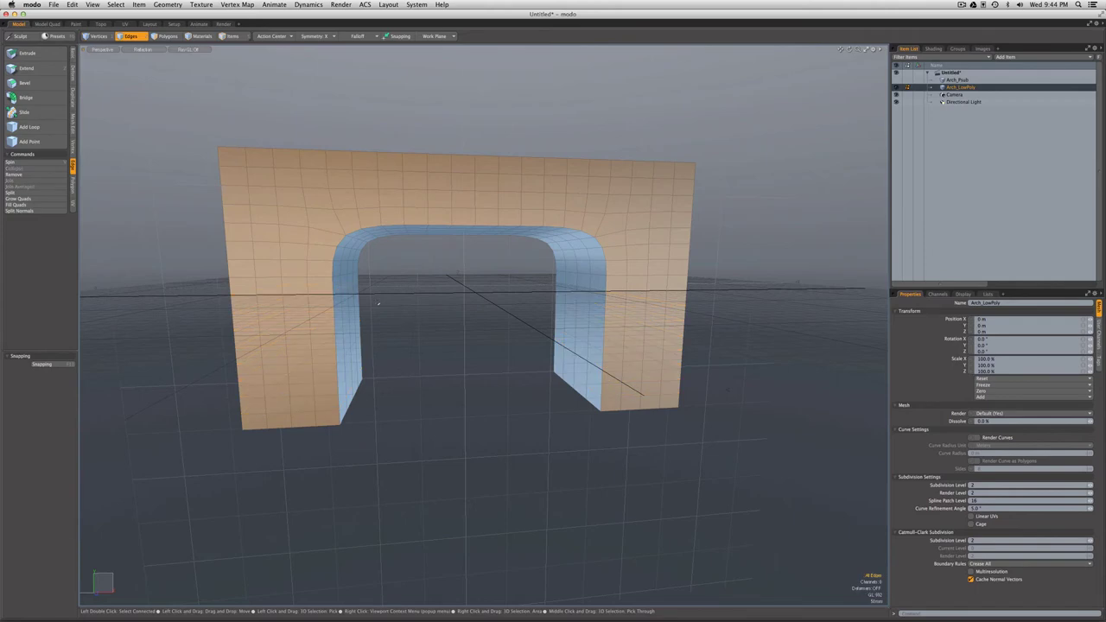
Select three vertical edge loops on each side of the wall and remove them
double_click(249, 268)
shift+double_click(281, 271)
shift+double_click(290, 271)
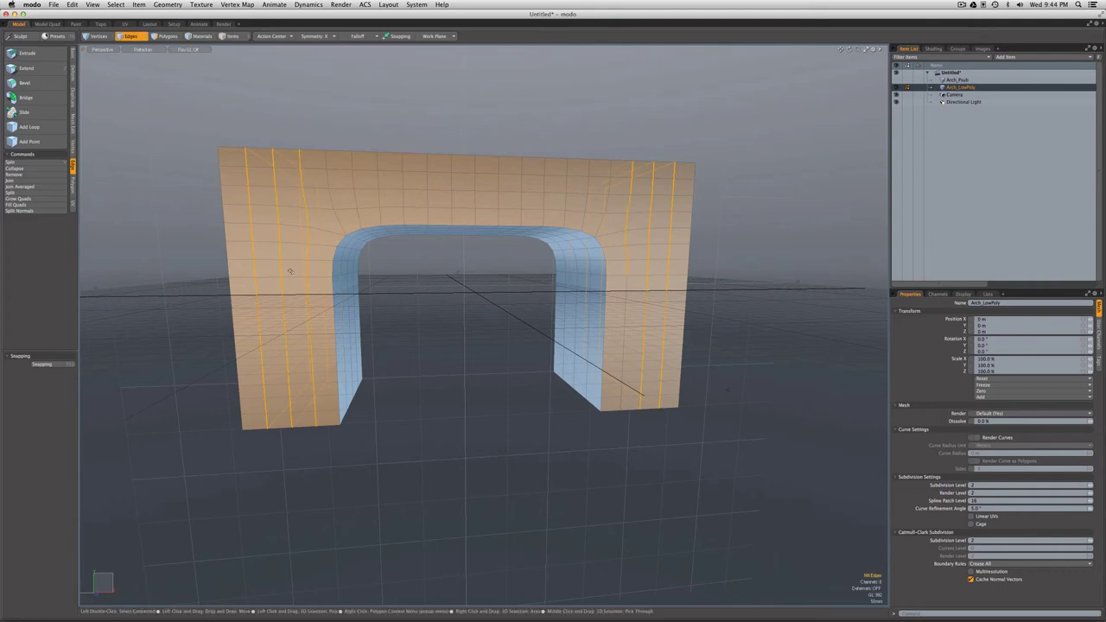
key(Escape)
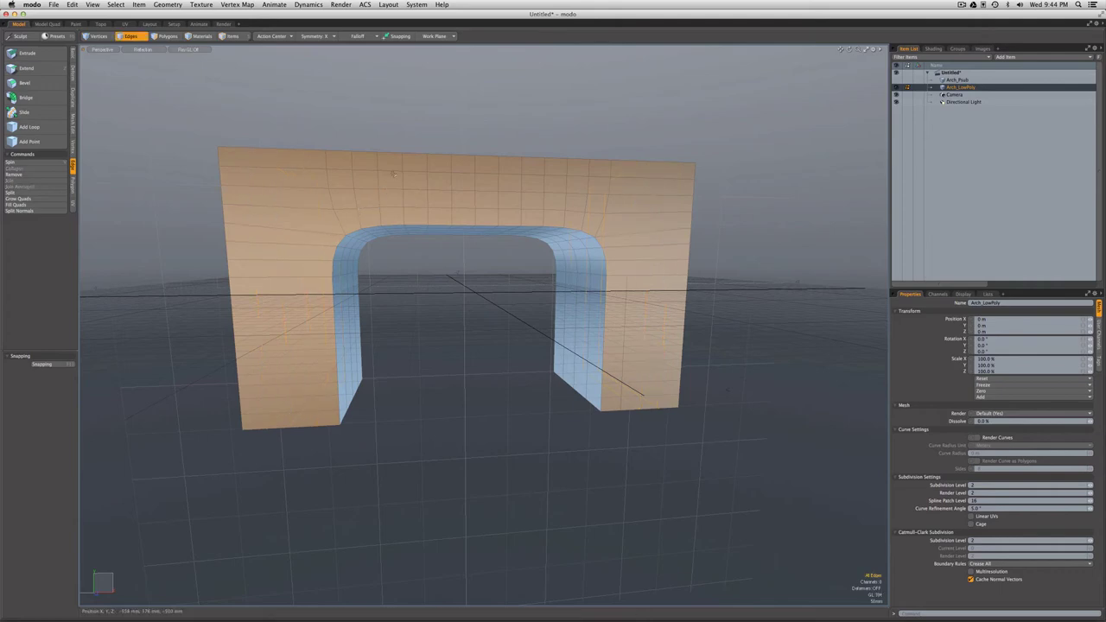
Remove the two horizontal loops along the wall top, then return to a frontal view
double_click(393, 176)
shift+double_click(393, 186)
key(2)
key(Escape)
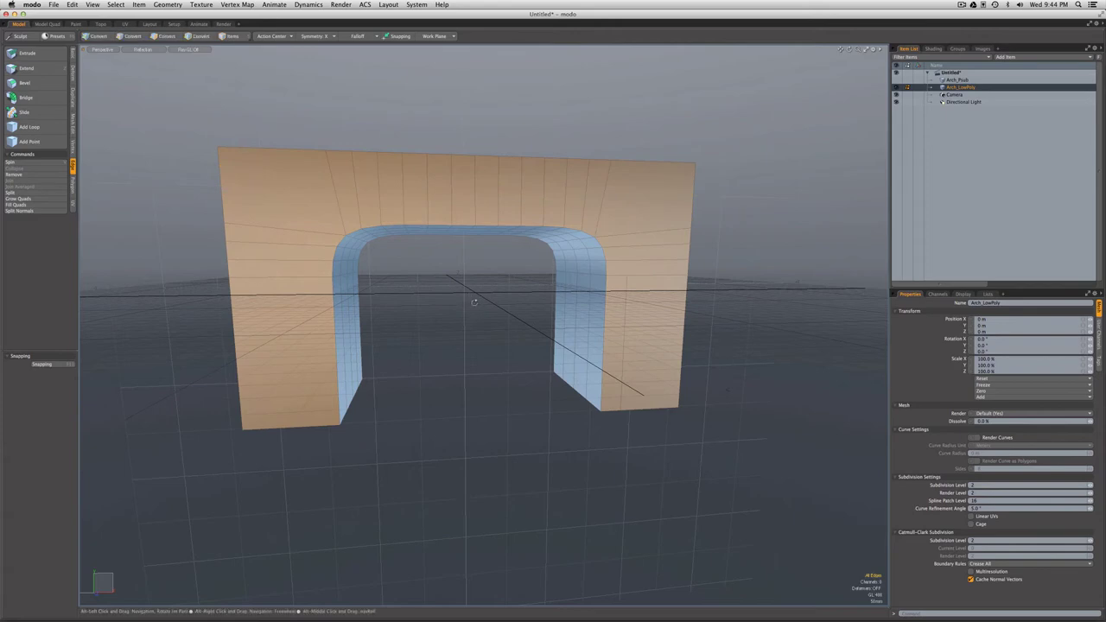
alt+drag(469, 302, 471, 307)
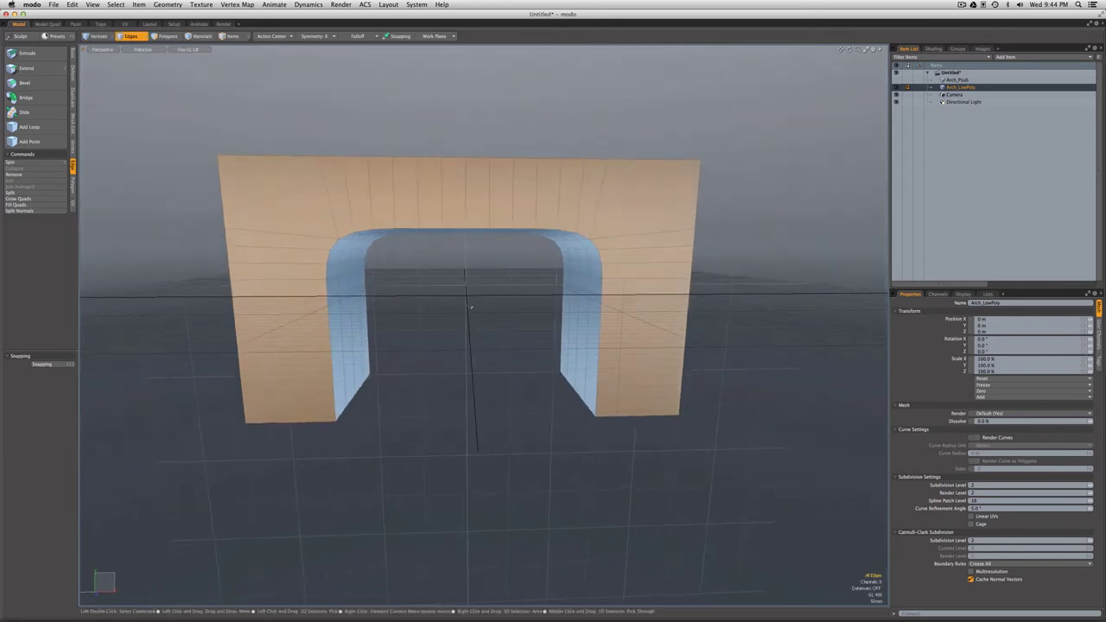
Turn off Show Grid in the viewport visibility options and orbit to view the arch side
key(o)
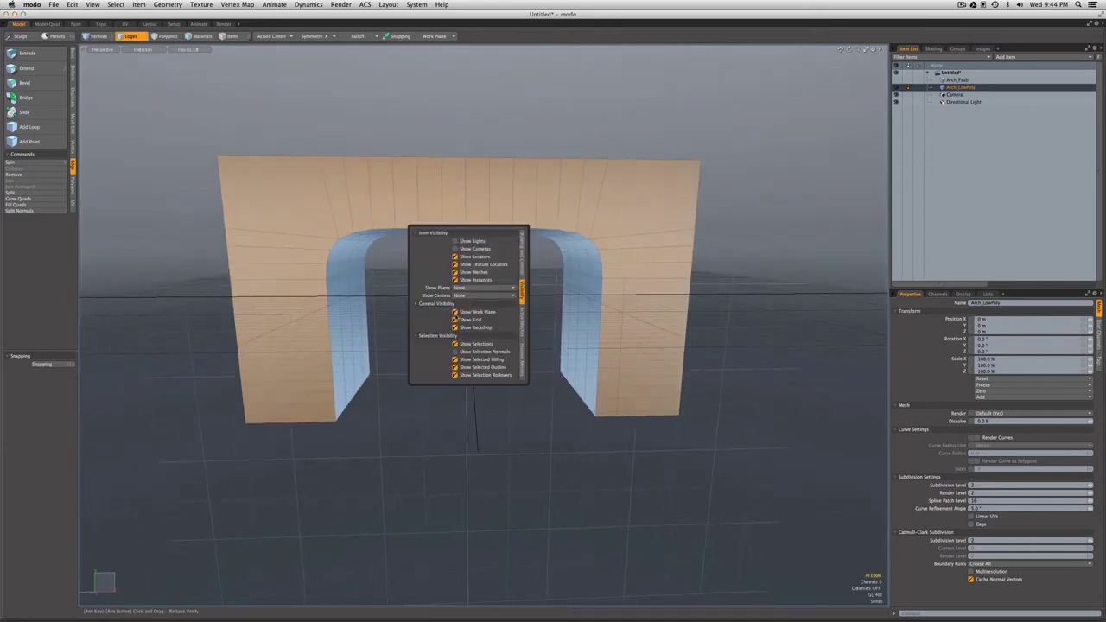
click(455, 320)
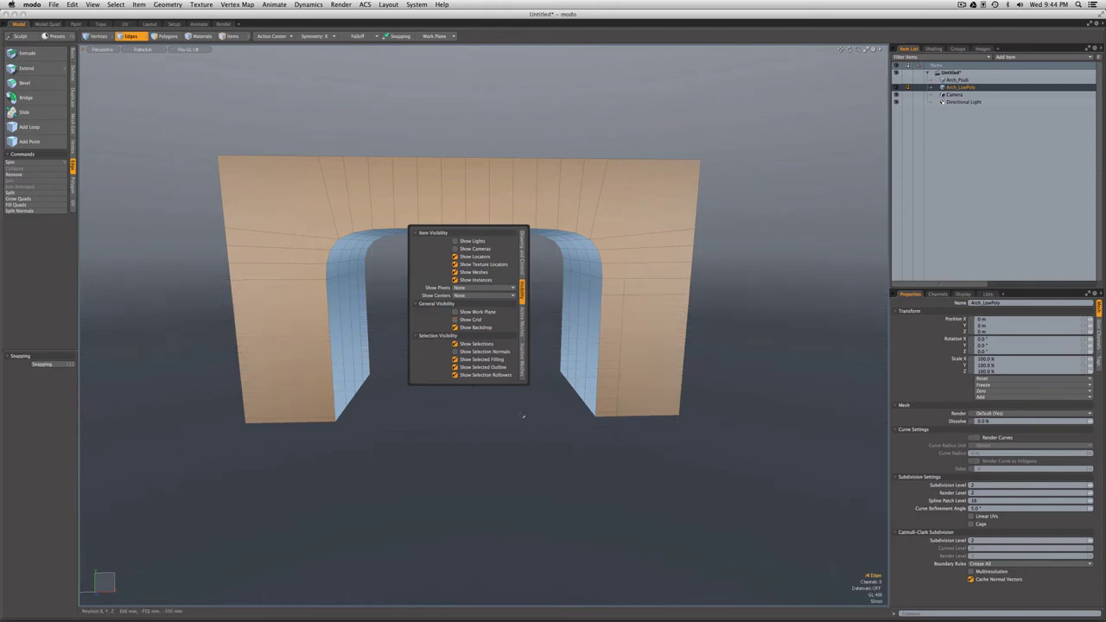
mouse_move(496, 392)
alt+mouse_down()
mouse_move(463, 390)
mouse_move(509, 384)
alt+mouse_up()
key(2)
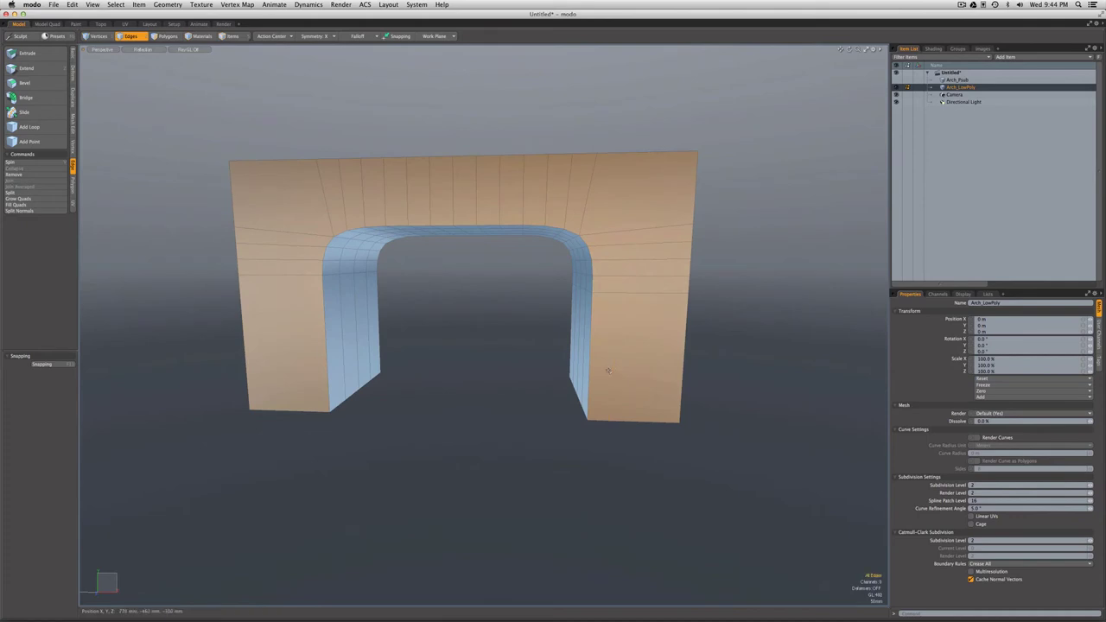
alt+drag(607, 371, 382, 400)
In Right view, box-select the tunnel lining vertices behind the wall and delete them
key(ctrl+space)
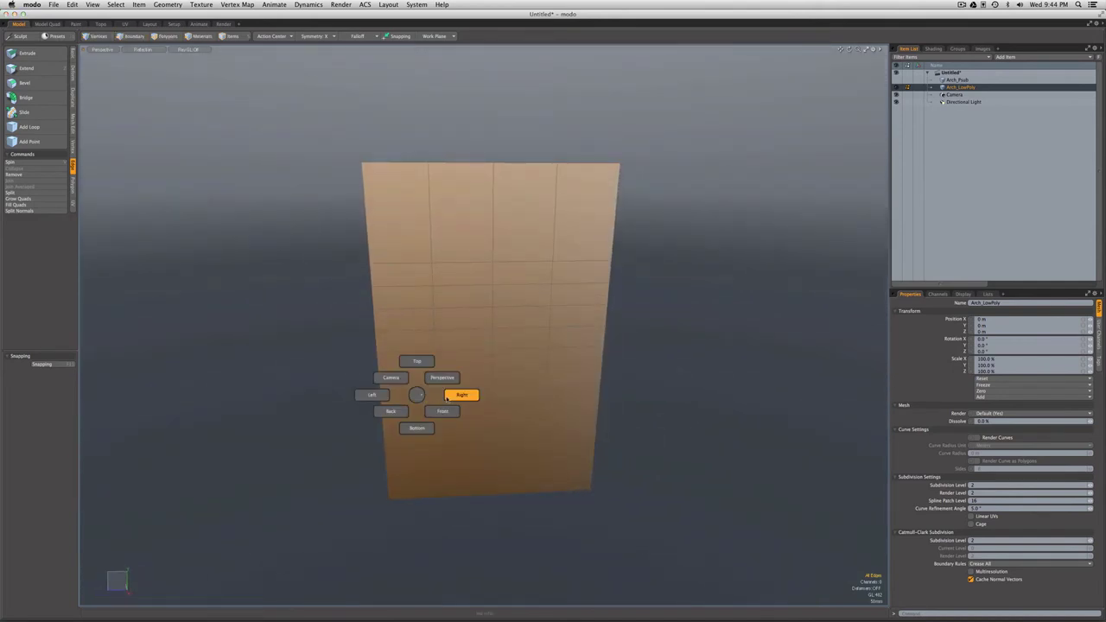
click(458, 394)
click(97, 36)
right_drag(409, 124, 637, 458)
key(Delete)
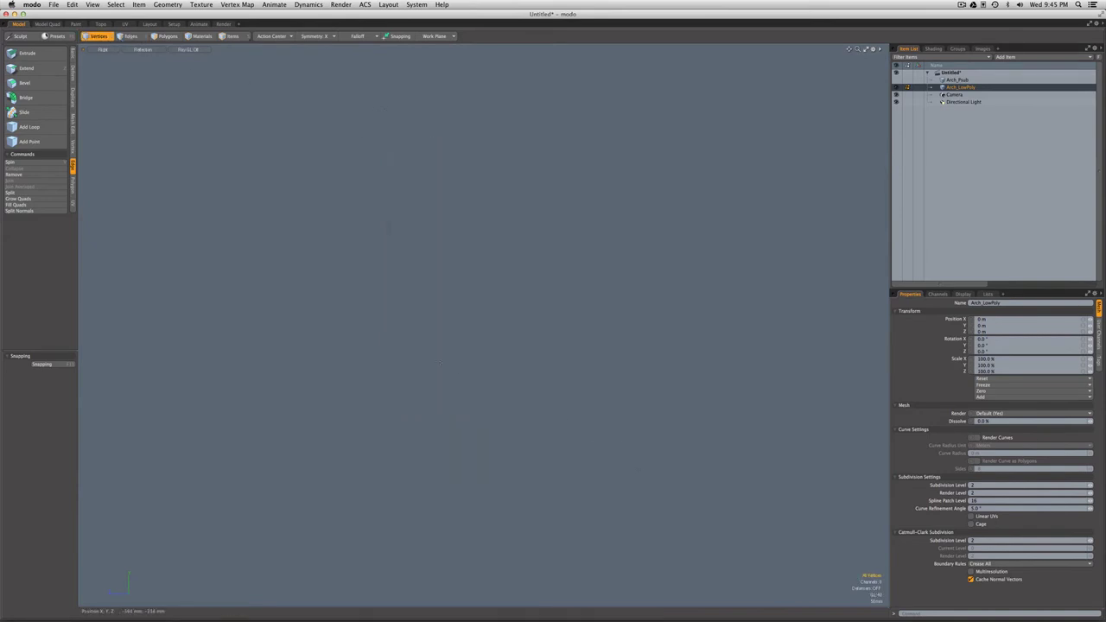
Return to Perspective view and orbit to look at the arch from the front and above
key(ctrl+space)
click(466, 346)
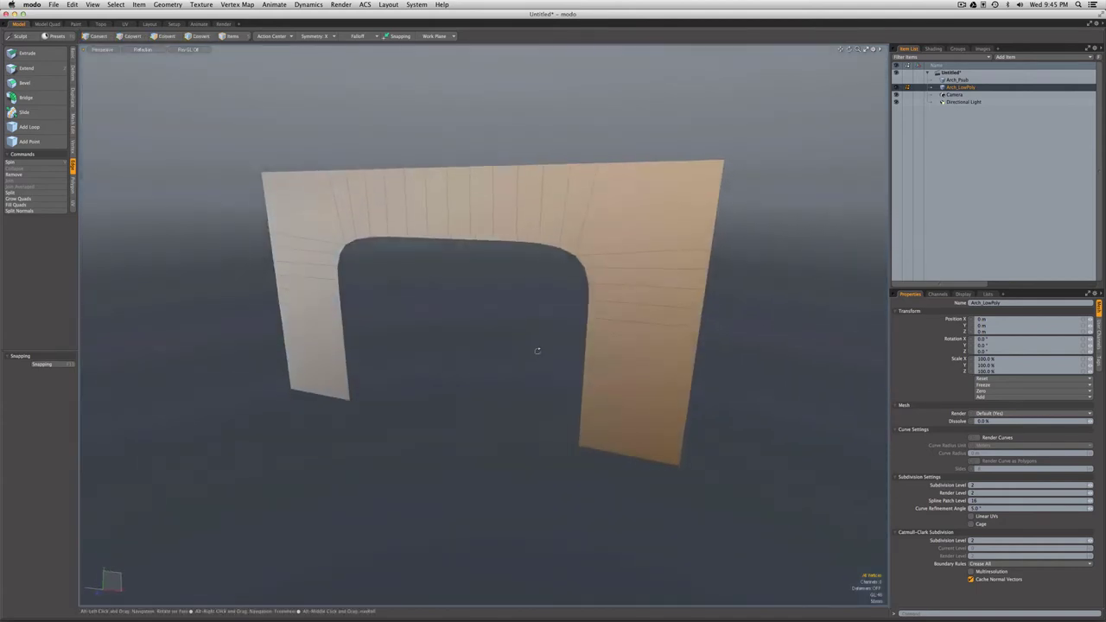
alt+drag(538, 350, 514, 366)
key(1)
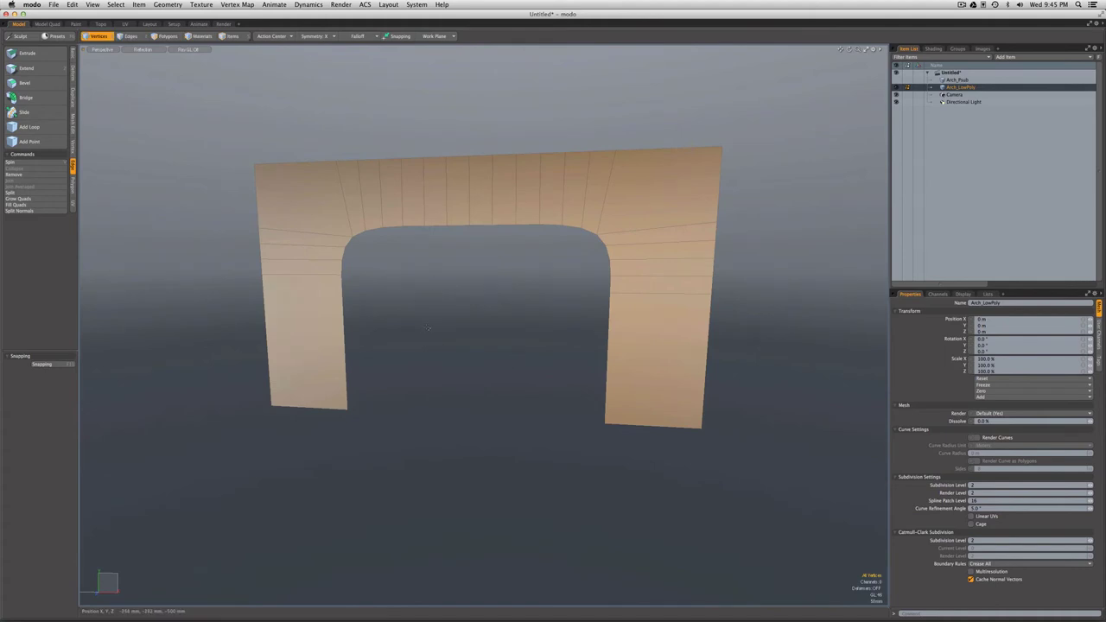
alt+drag(475, 324, 476, 320)
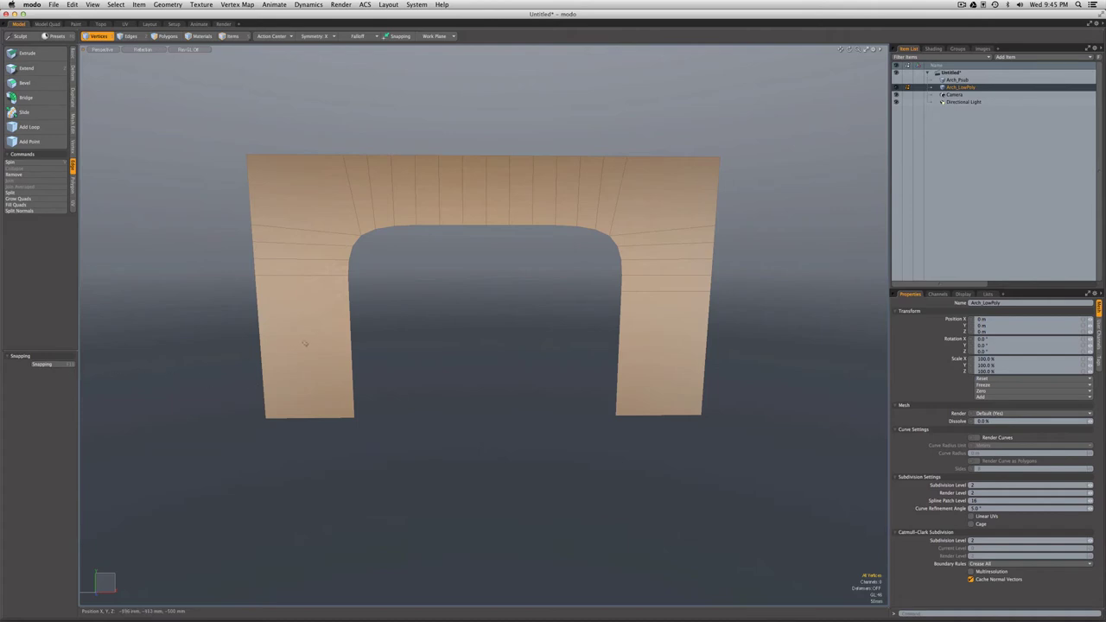
alt+drag(338, 246, 395, 247)
click(130, 36)
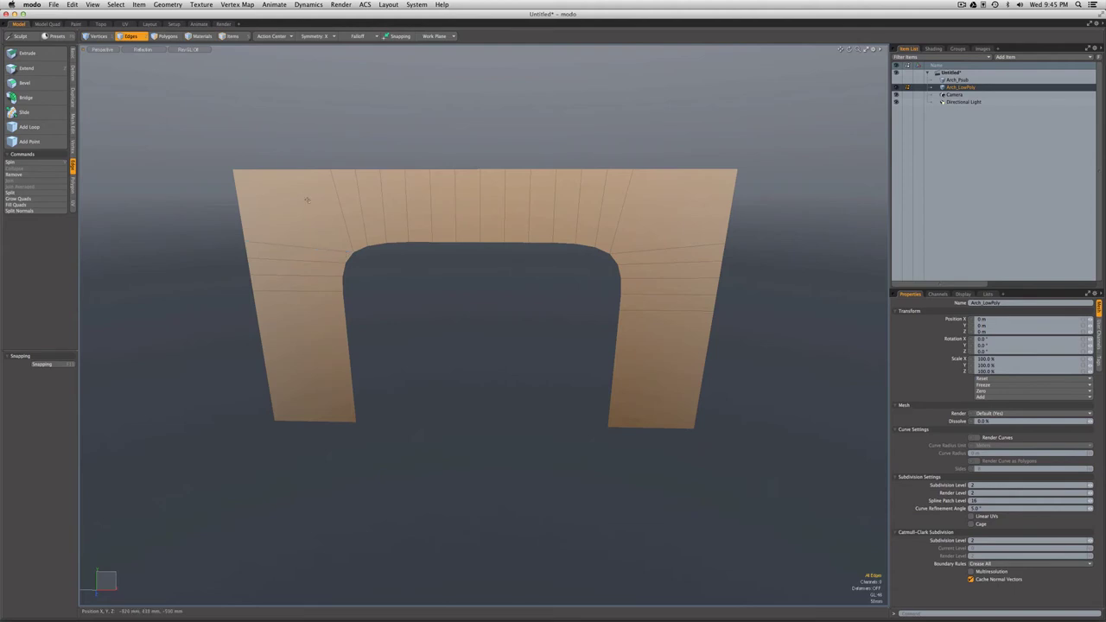
click(304, 170)
click(45, 144)
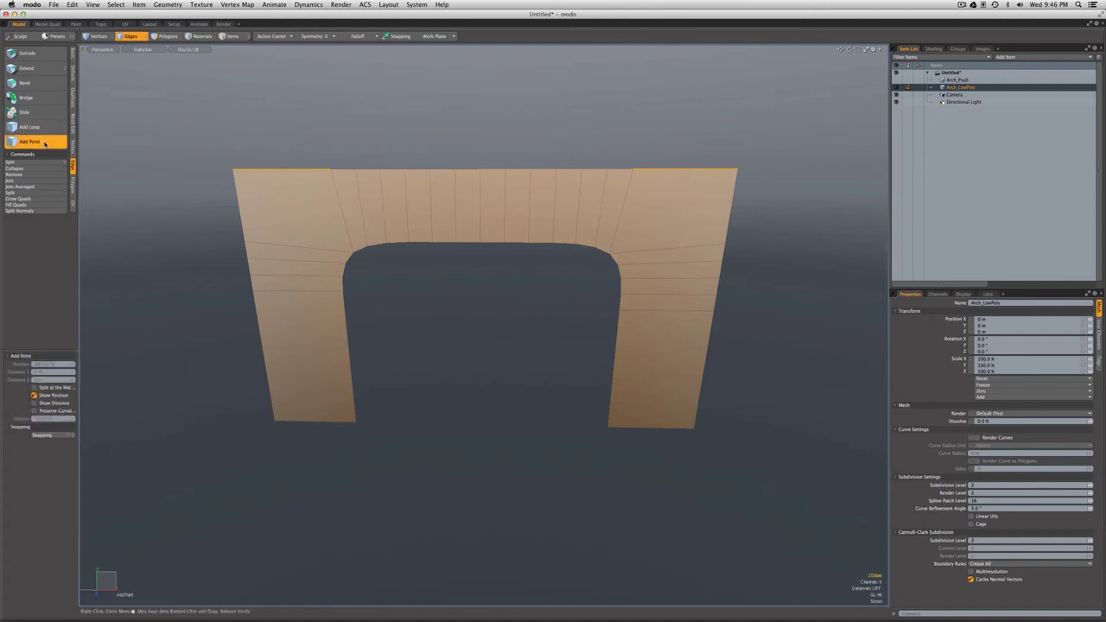
click(309, 170)
key(space)
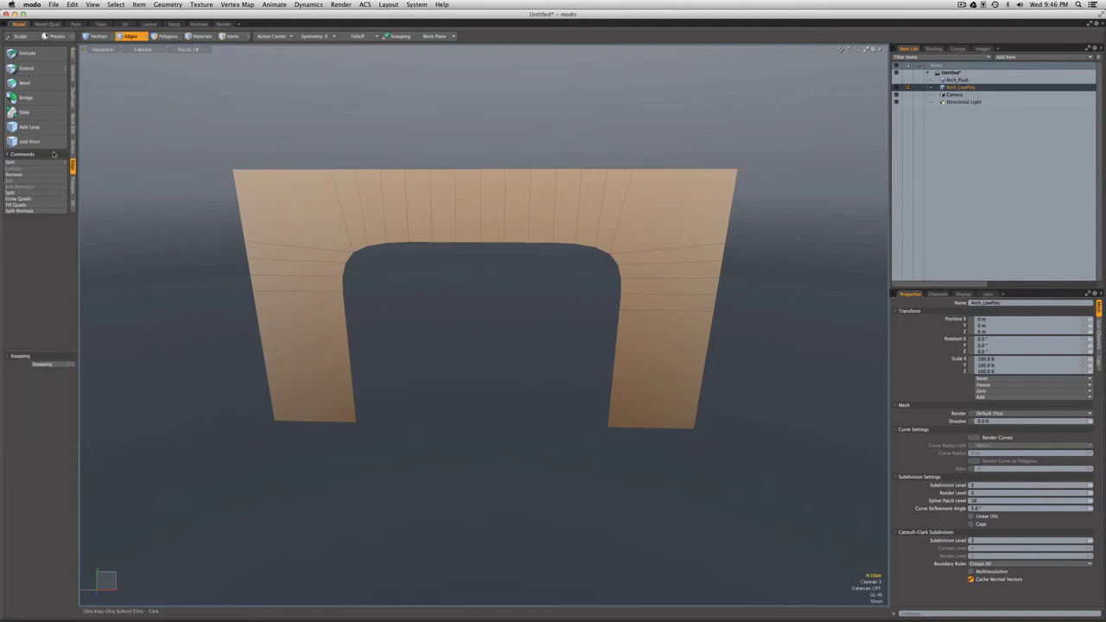
click(275, 170)
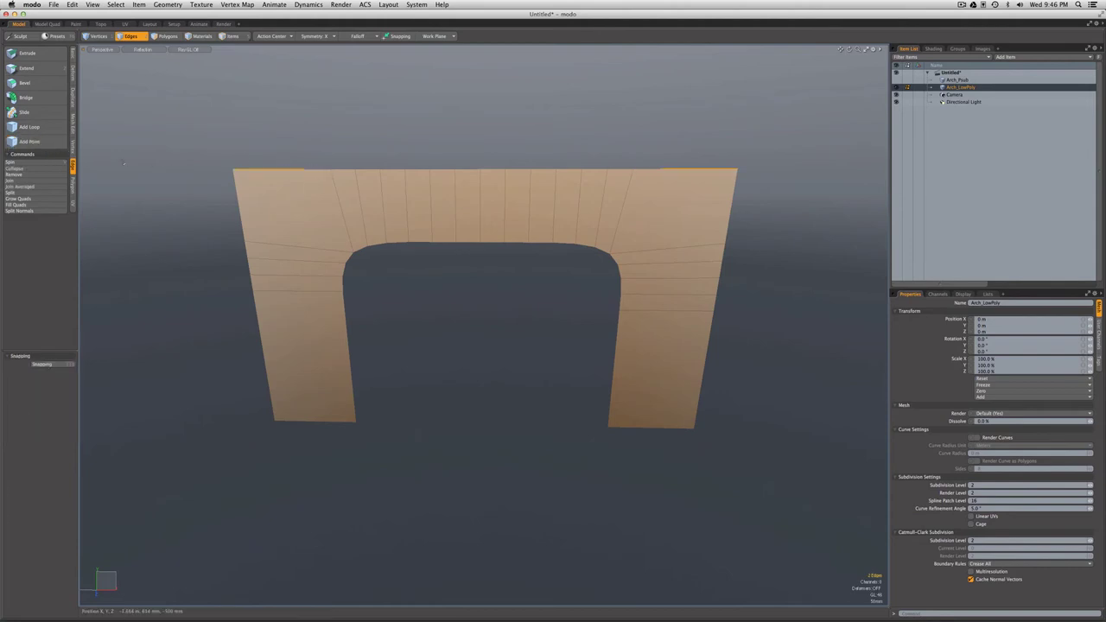
click(44, 144)
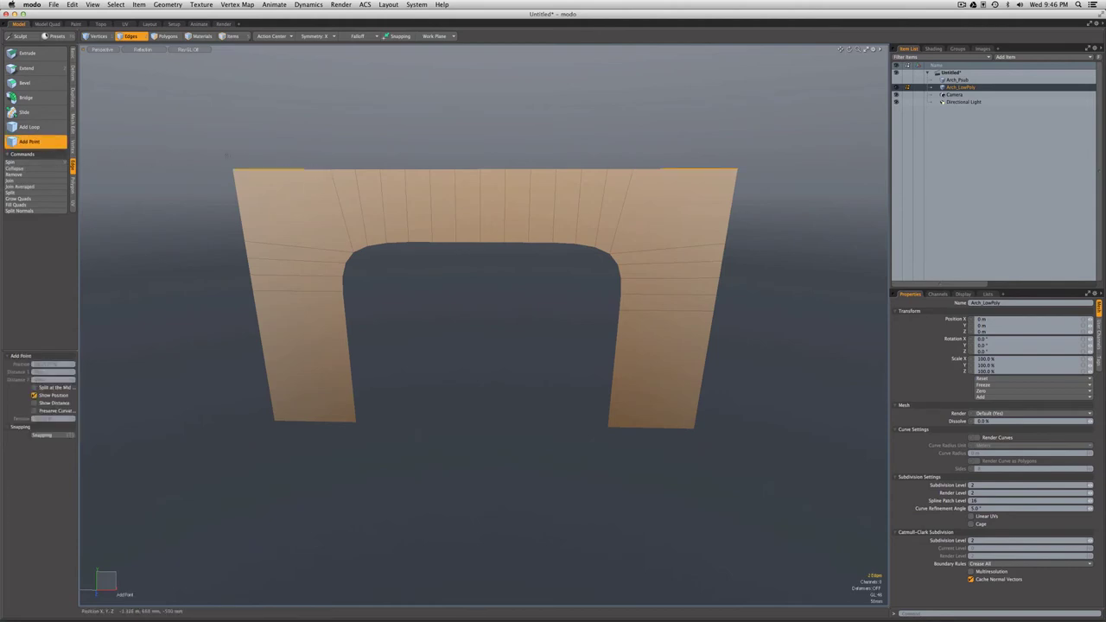
click(273, 168)
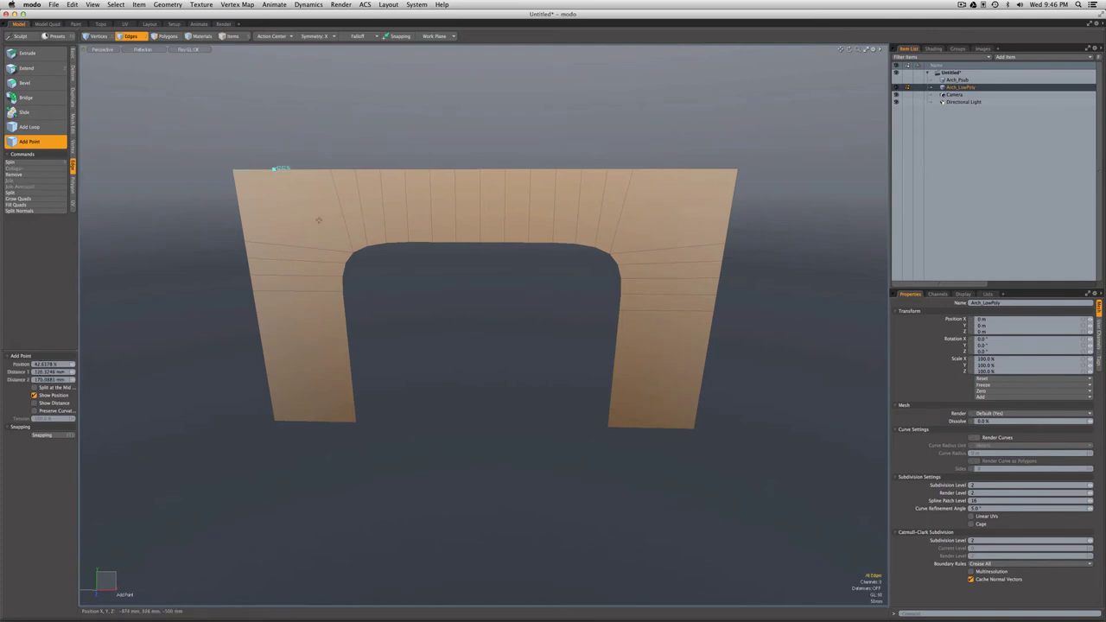
key(space)
click(361, 271)
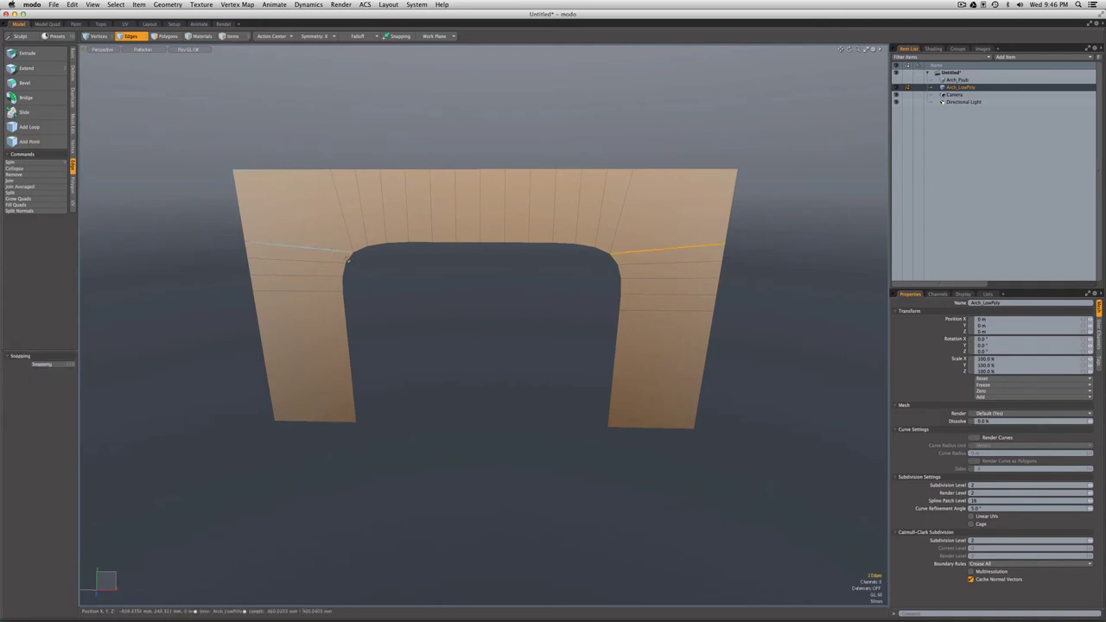
key(v)
click(324, 263)
key(v)
key(v)
key(v)
key(v)
key(v)
click(326, 277)
key(Delete)
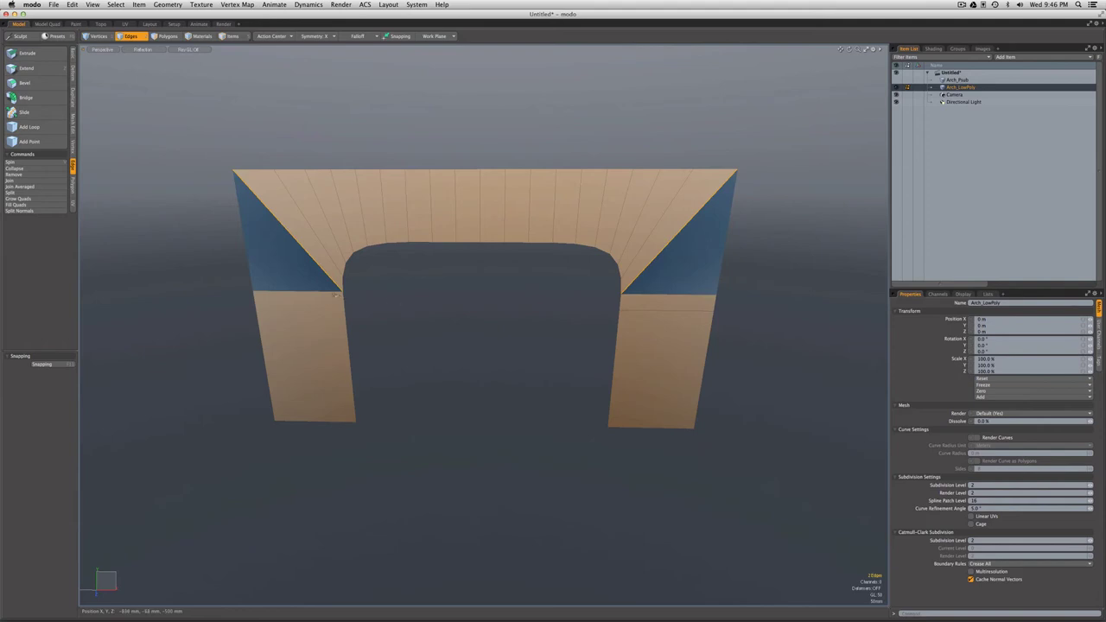
click(335, 294)
key(Delete)
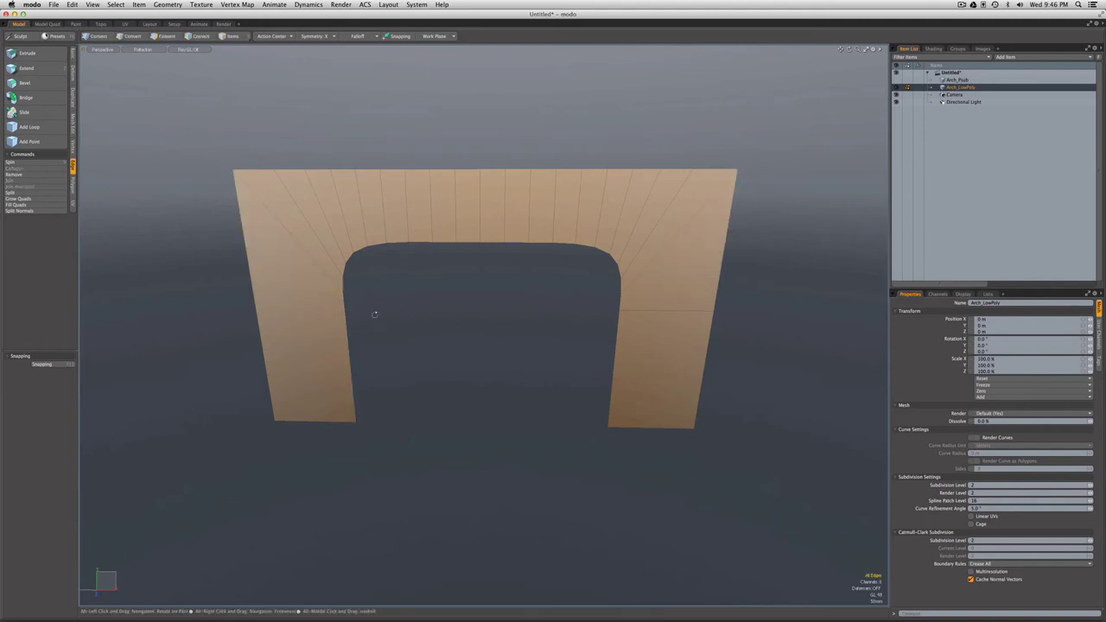
alt+drag(375, 313, 383, 306)
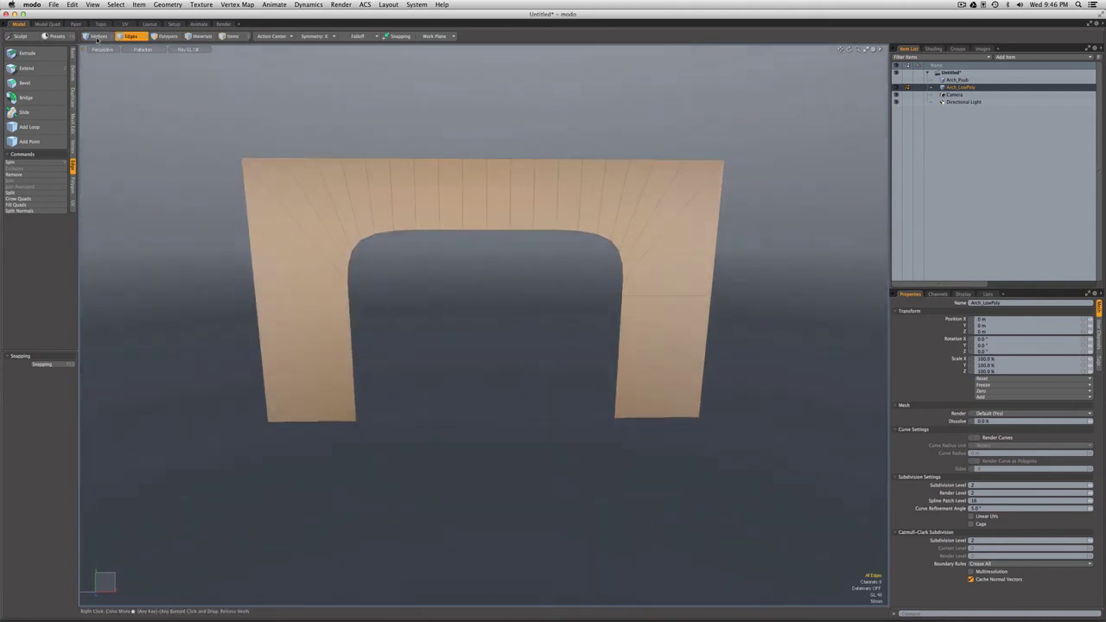
click(98, 36)
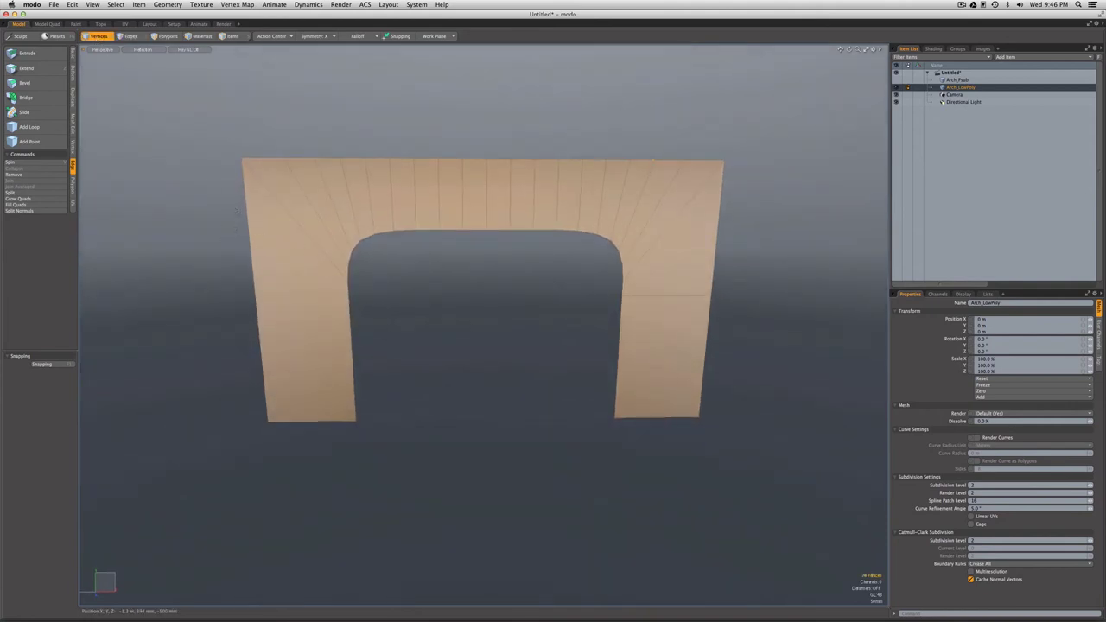
drag(234, 188, 273, 413)
scroll(279, 408, down, 3)
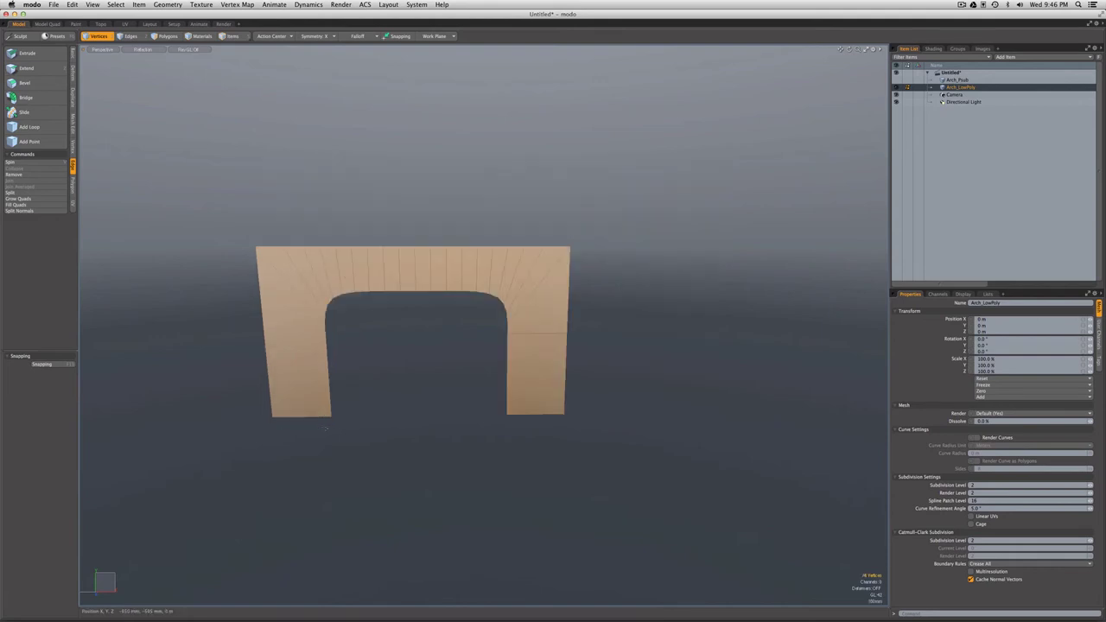
scroll(341, 423, up, 5)
scroll(381, 358, down, 3)
Show the mesh Statistics panel and delete the stray edge across the right pillar
alt+drag(381, 358, 383, 363)
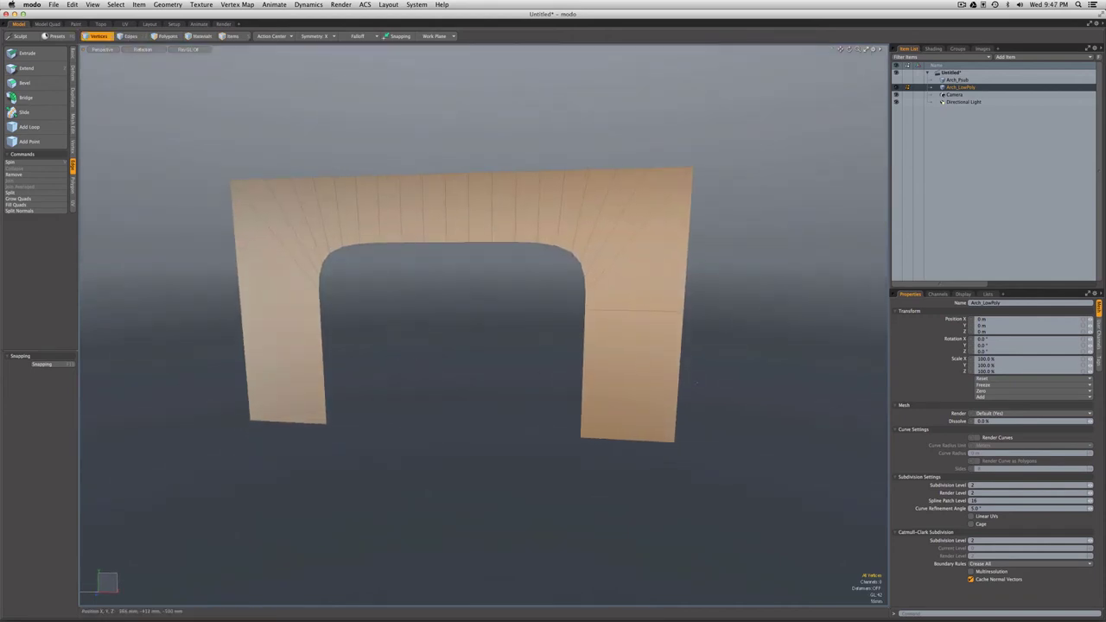
click(987, 294)
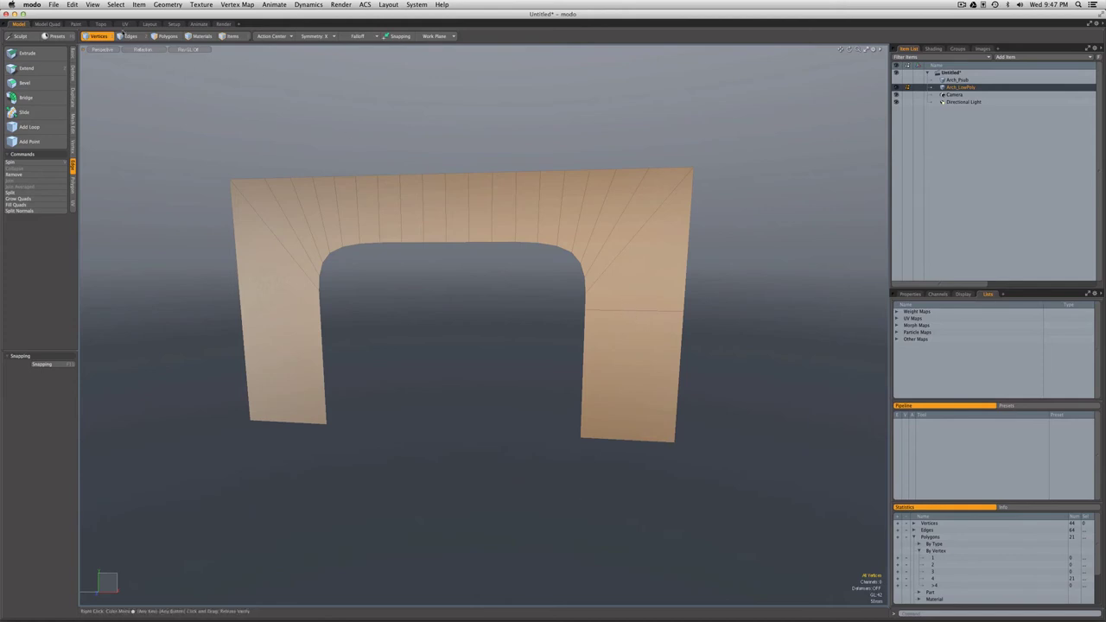
click(127, 36)
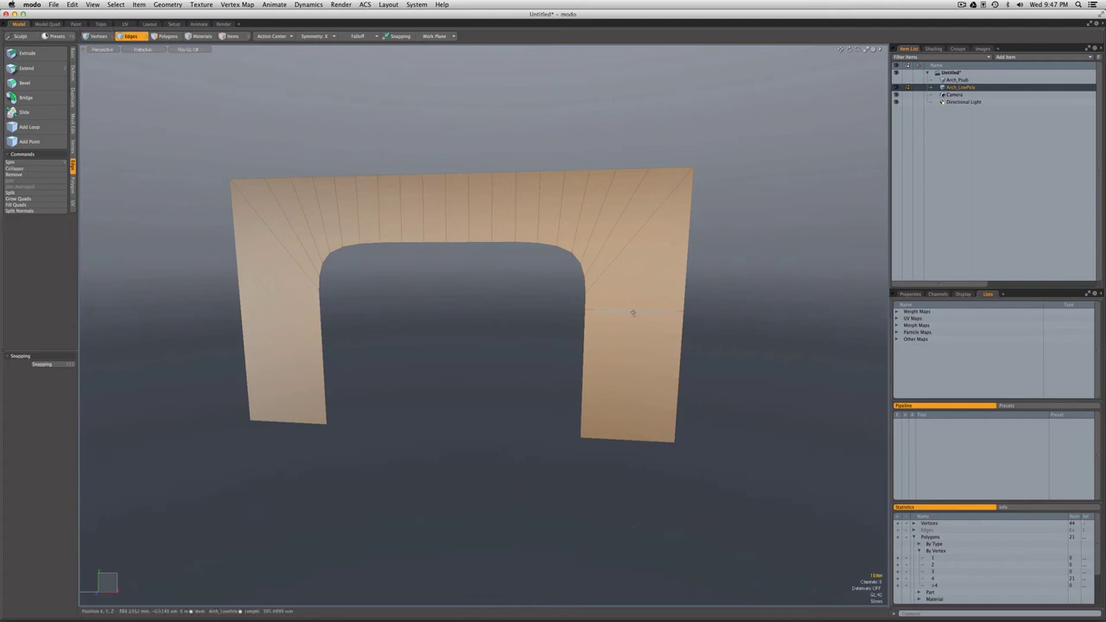
key(BackSpace)
Box-select the leftover vertices on the right pillar and orbit to inspect the arch
key(1)
right_drag(718, 214, 668, 422)
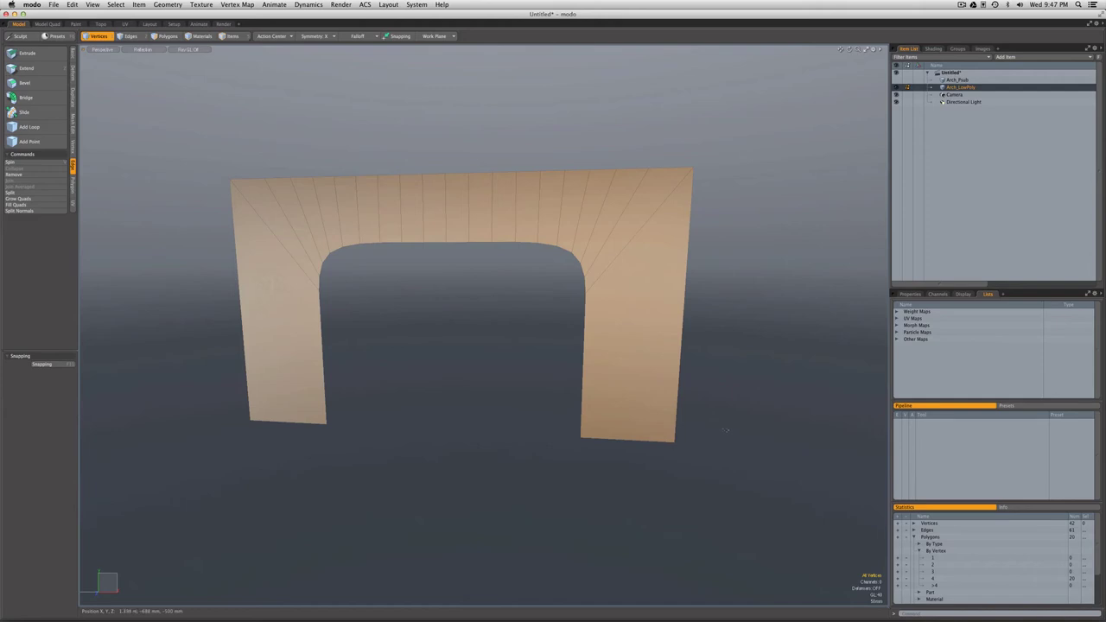
mouse_move(716, 412)
alt+mouse_down()
mouse_move(733, 400)
mouse_move(748, 422)
mouse_move(727, 418)
alt+mouse_up()
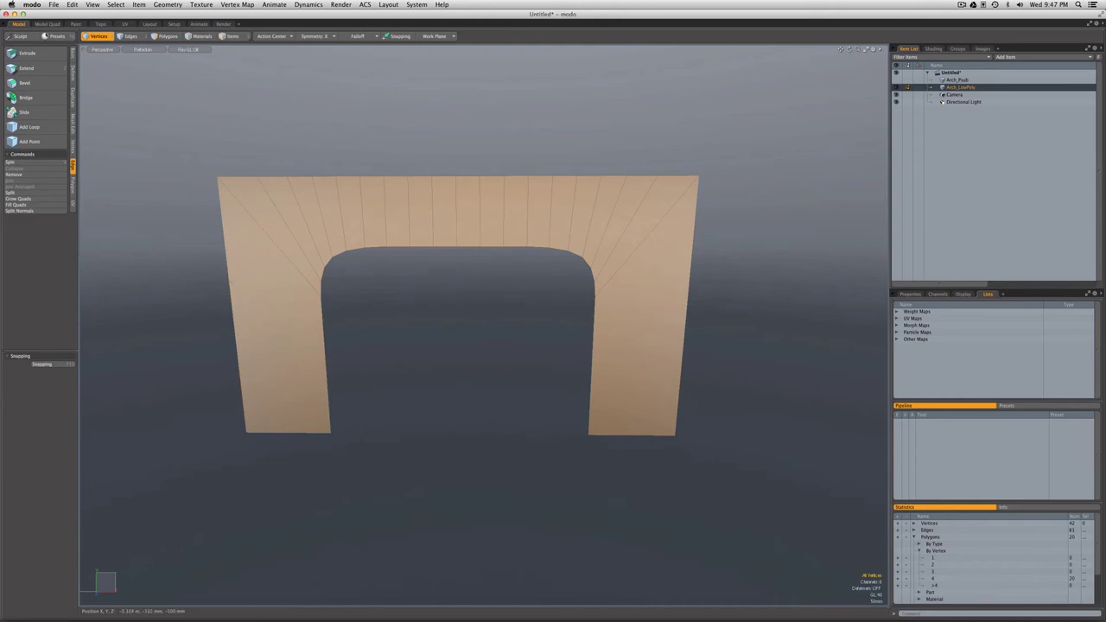
alt+drag(480, 388, 448, 390)
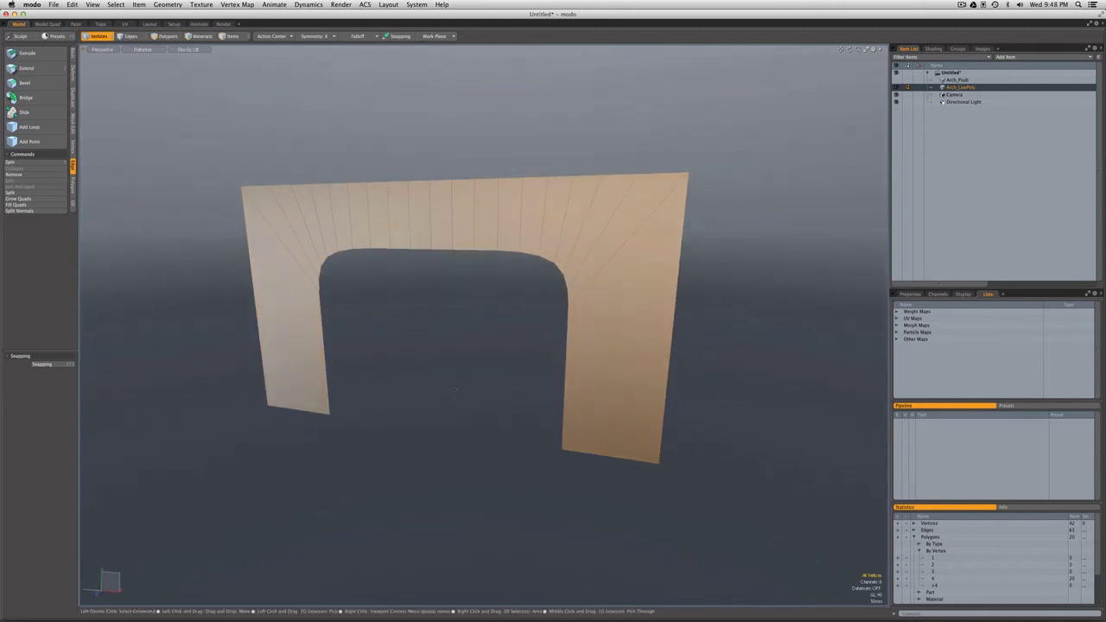
alt+drag(454, 389, 425, 411)
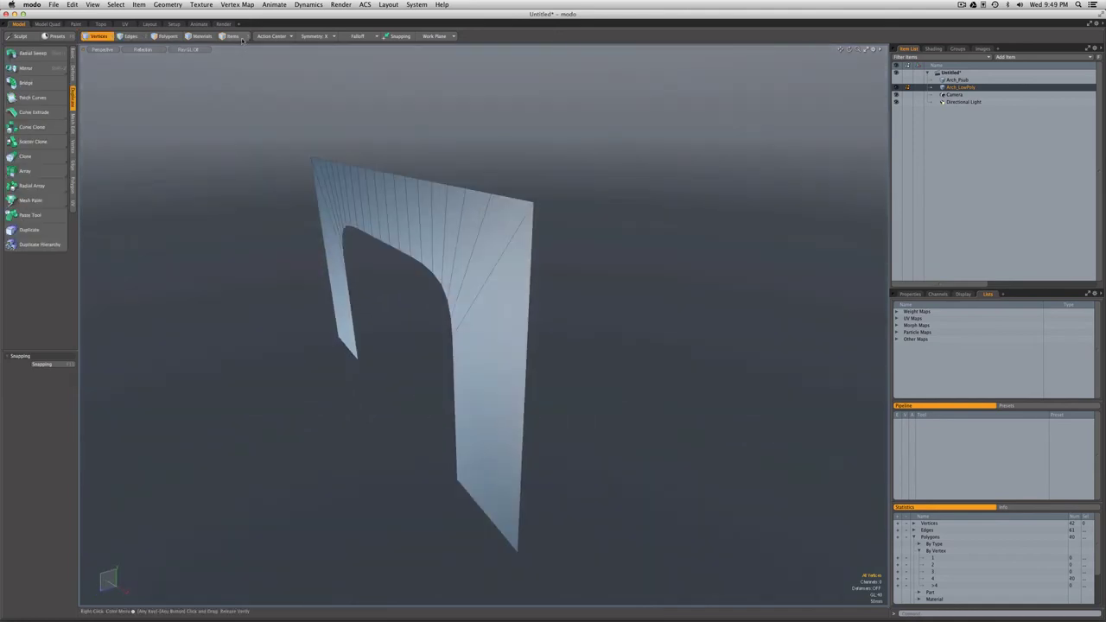
Run Geometry > Mesh Cleanup with default options and dismiss the results summary
click(169, 5)
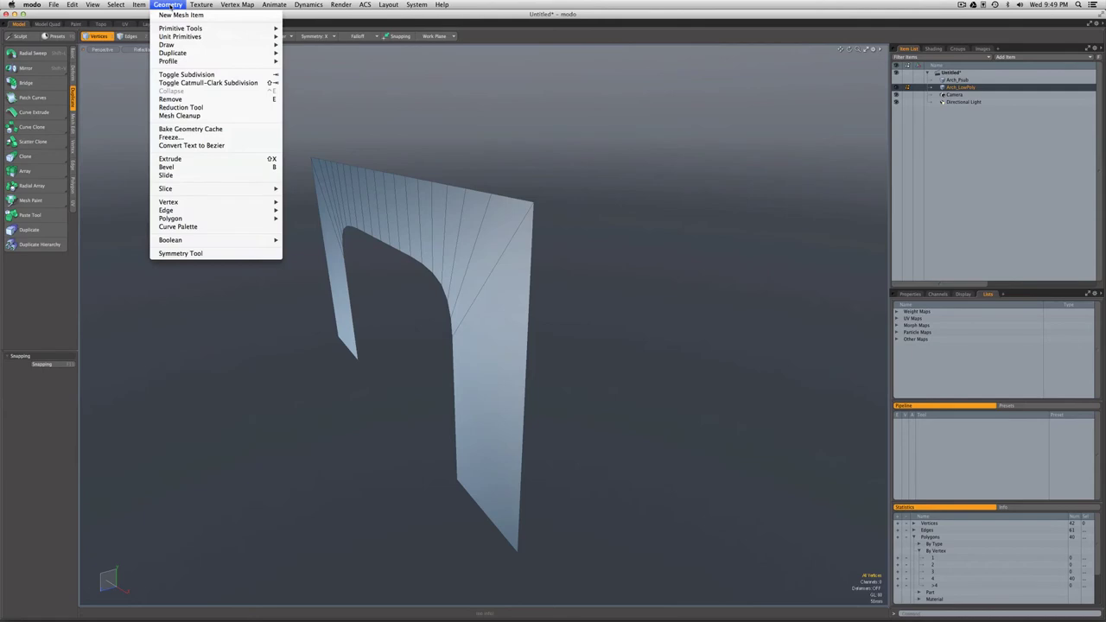
click(181, 115)
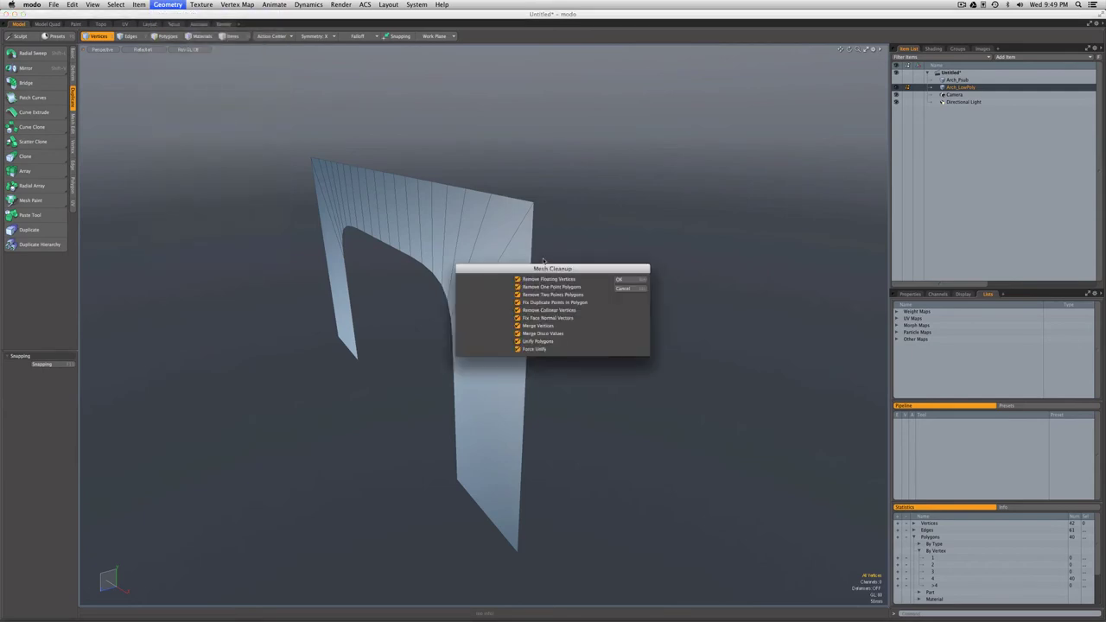
click(619, 279)
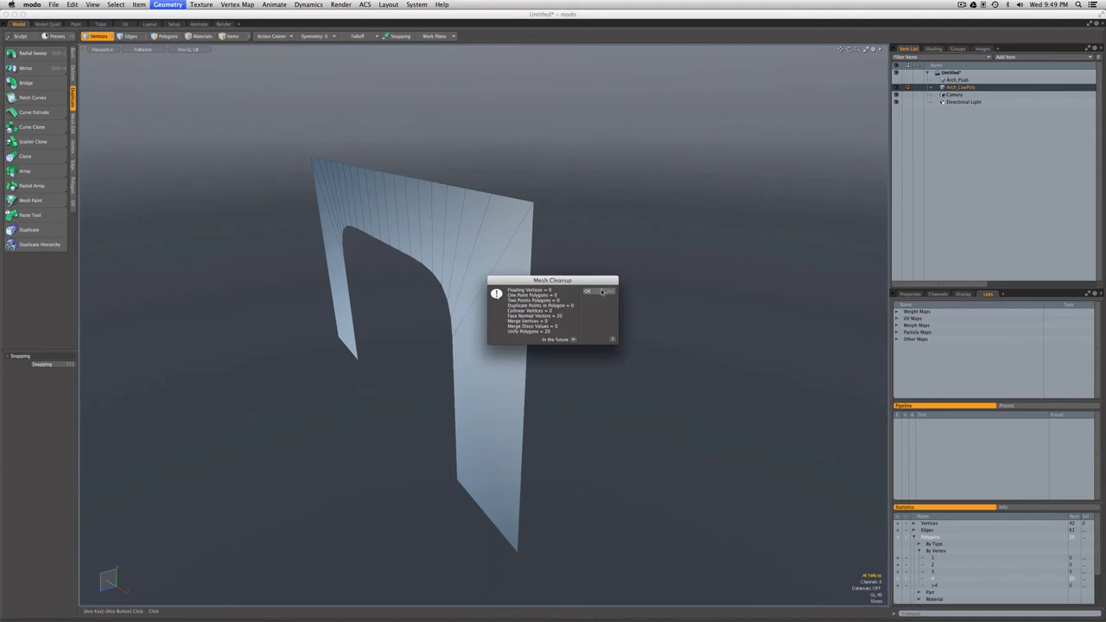
click(601, 292)
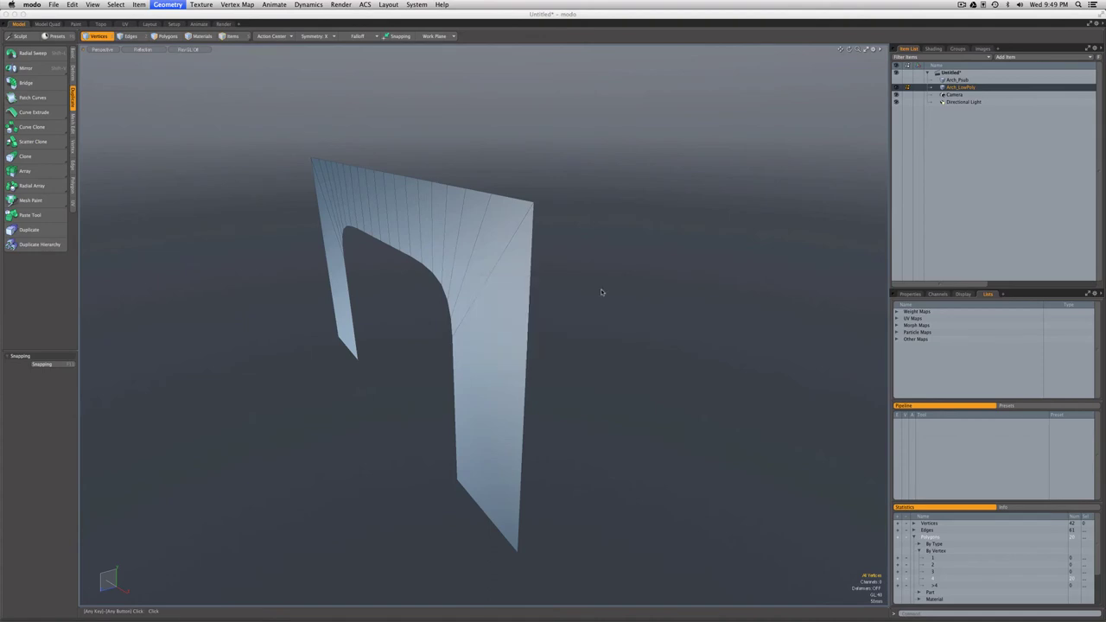
Clear the edge selection and switch to Polygons mode with the whole arch selected
click(129, 36)
double_click(444, 187)
click(488, 152)
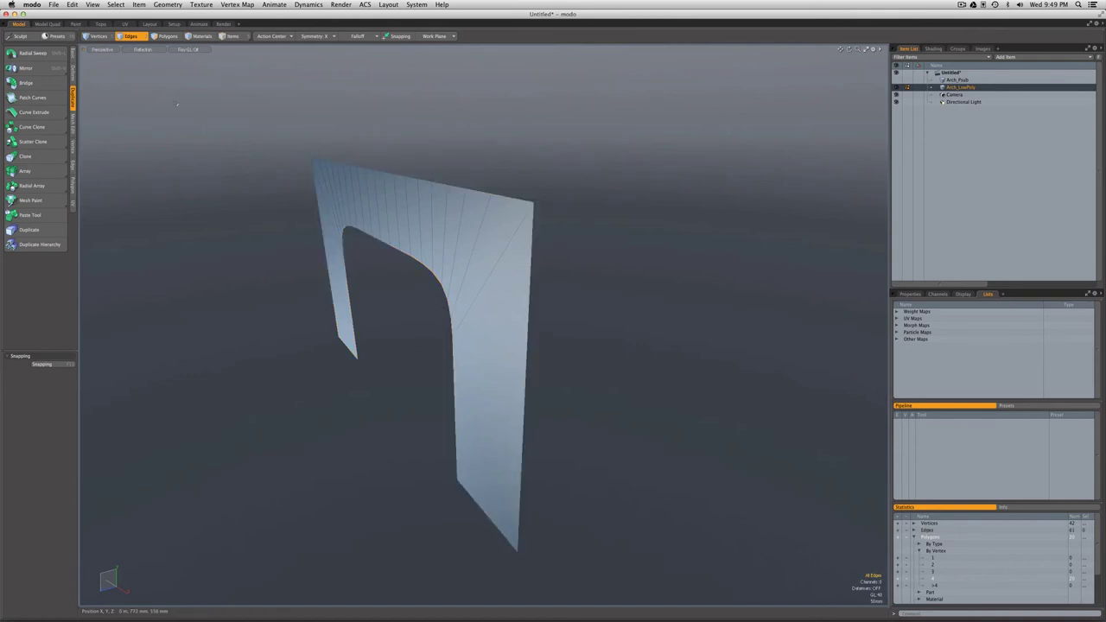
click(167, 35)
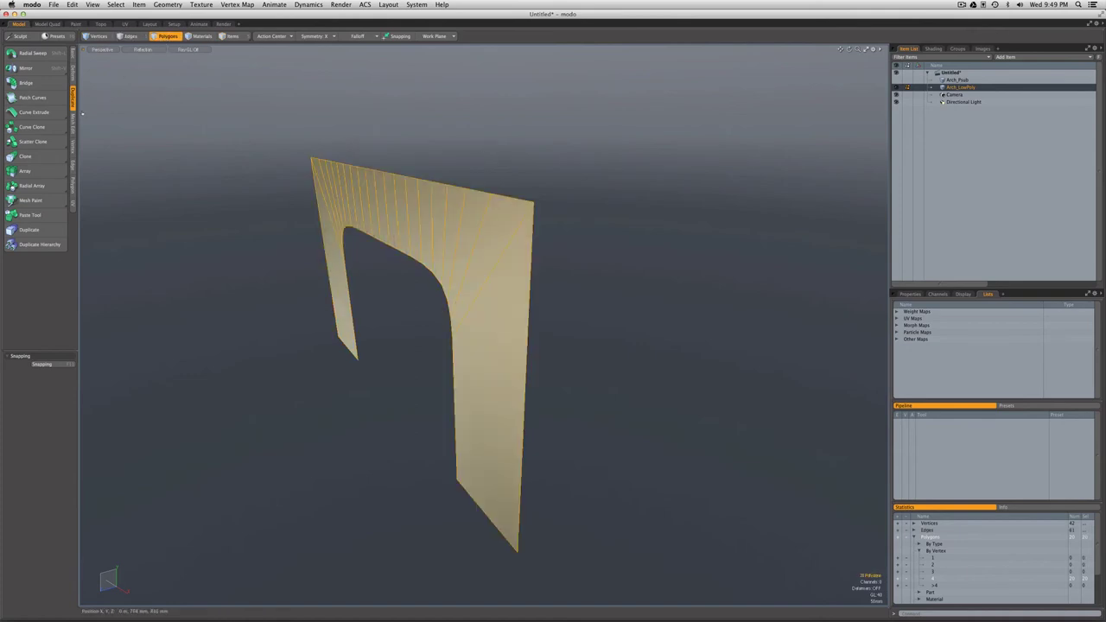
Mirror the arch polygons to create a copy, checking it edge-on
click(48, 69)
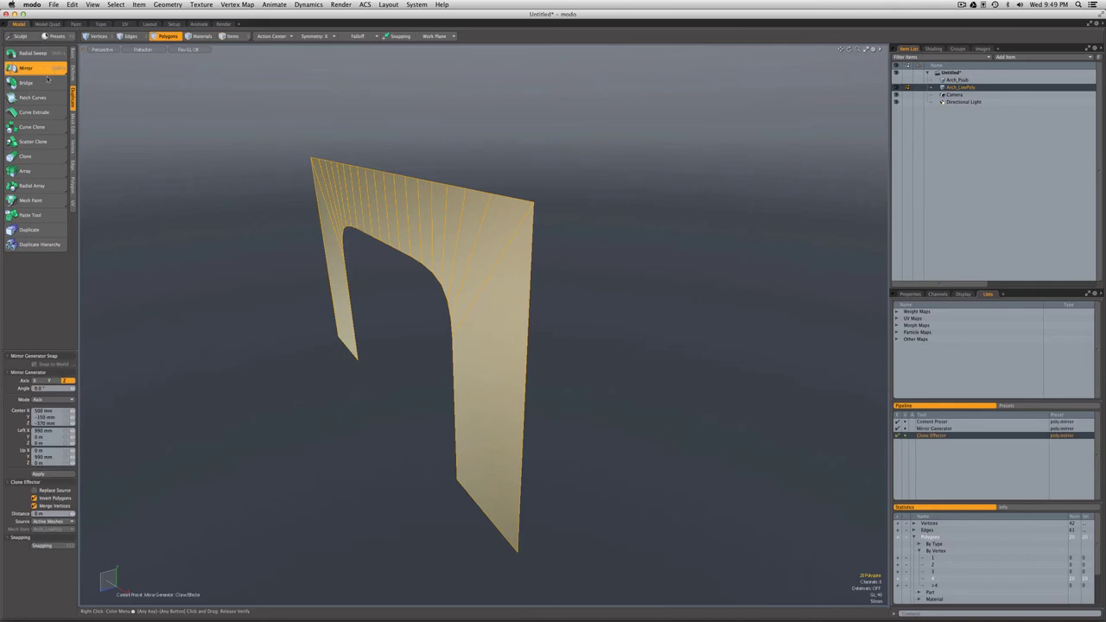
click(52, 475)
alt+drag(484, 393, 609, 383)
key(3)
key(space)
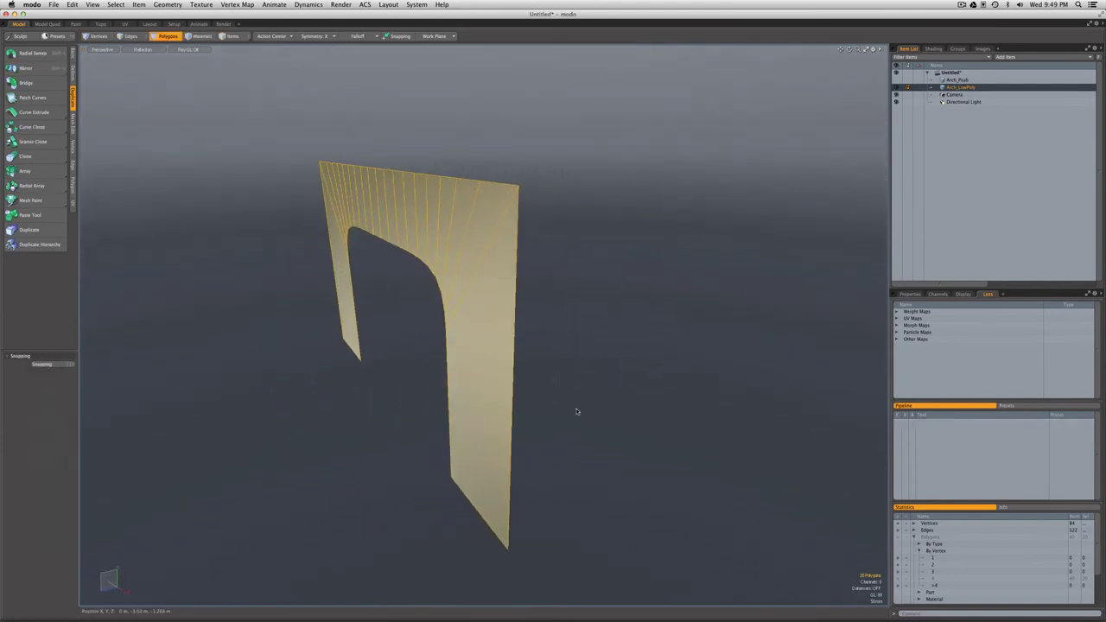
Select the arch's full outer boundary loop and pull a copy back behind the arch
click(130, 37)
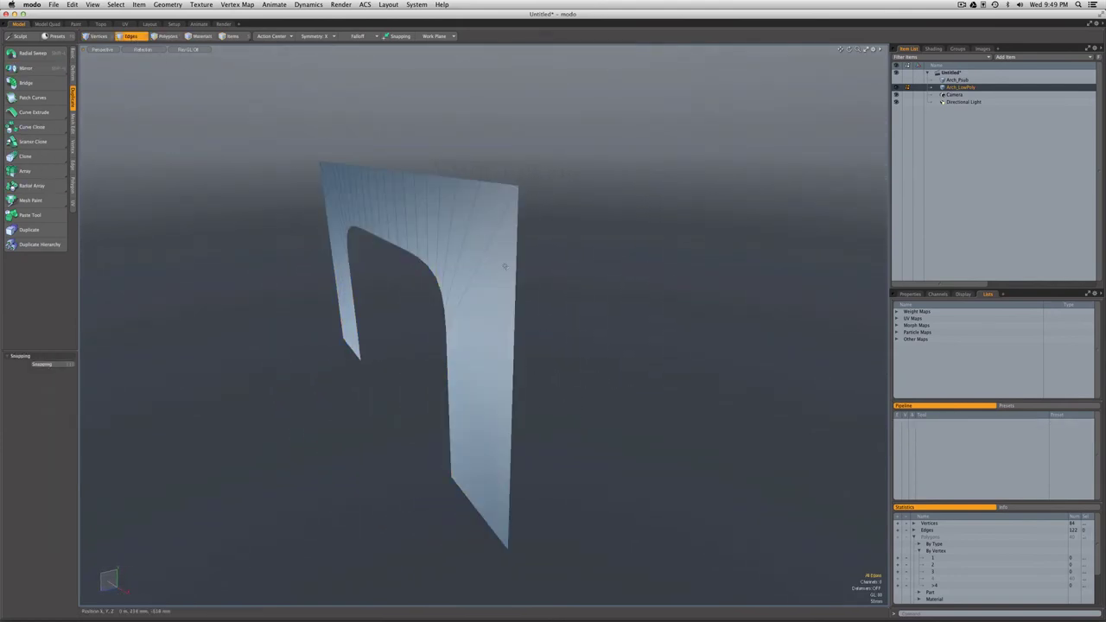
click(515, 268)
key(l)
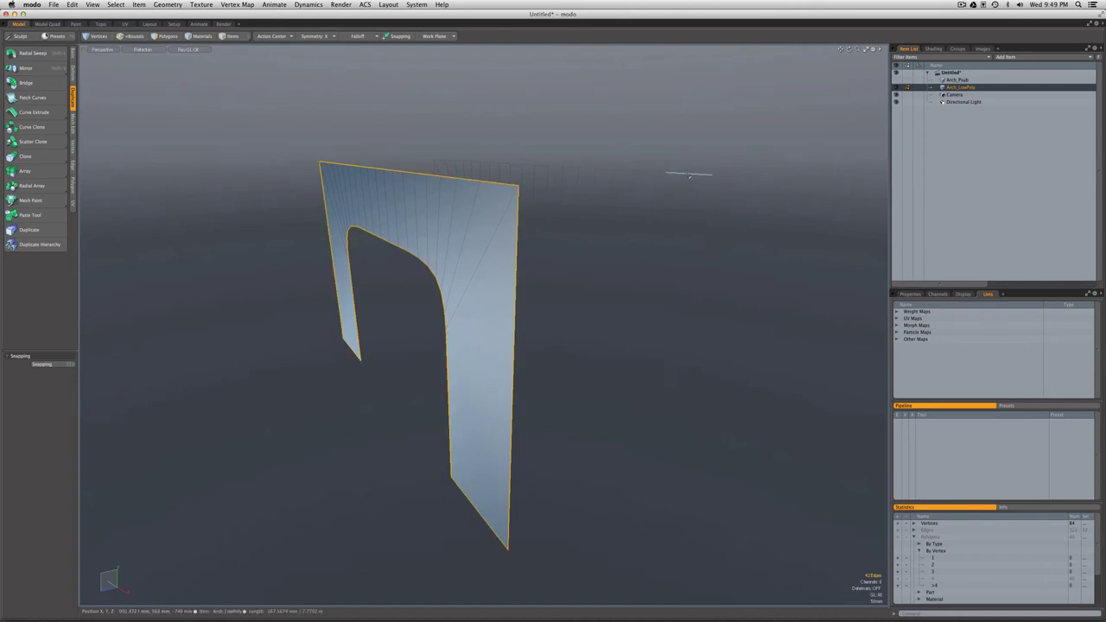
click(688, 176)
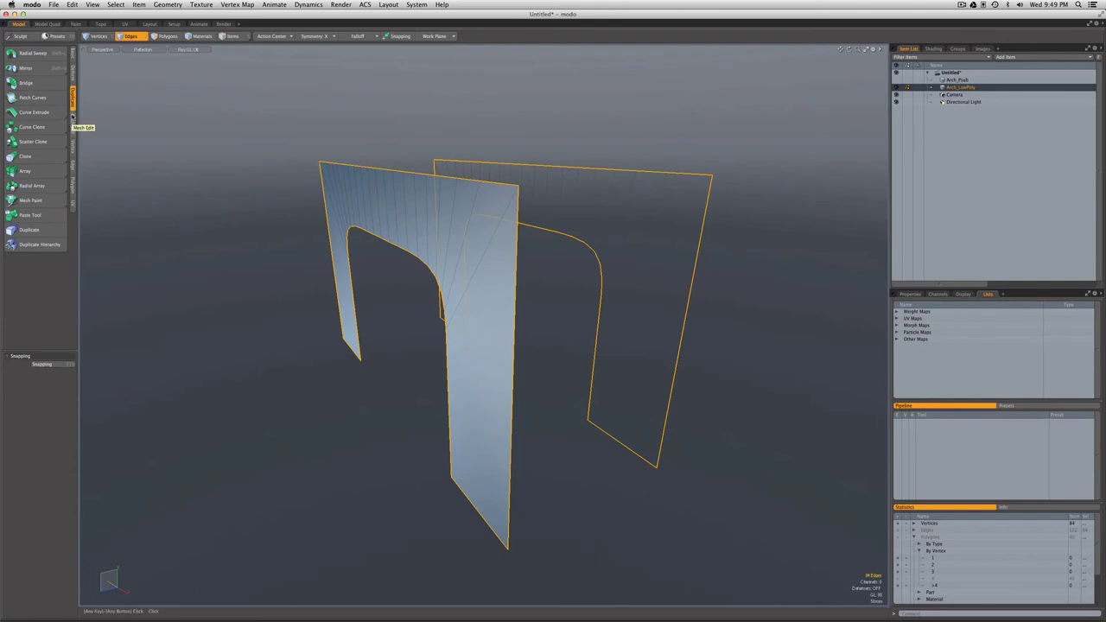
Bridge the two arch outlines with the Edge Bridge tool into a solid block
click(73, 165)
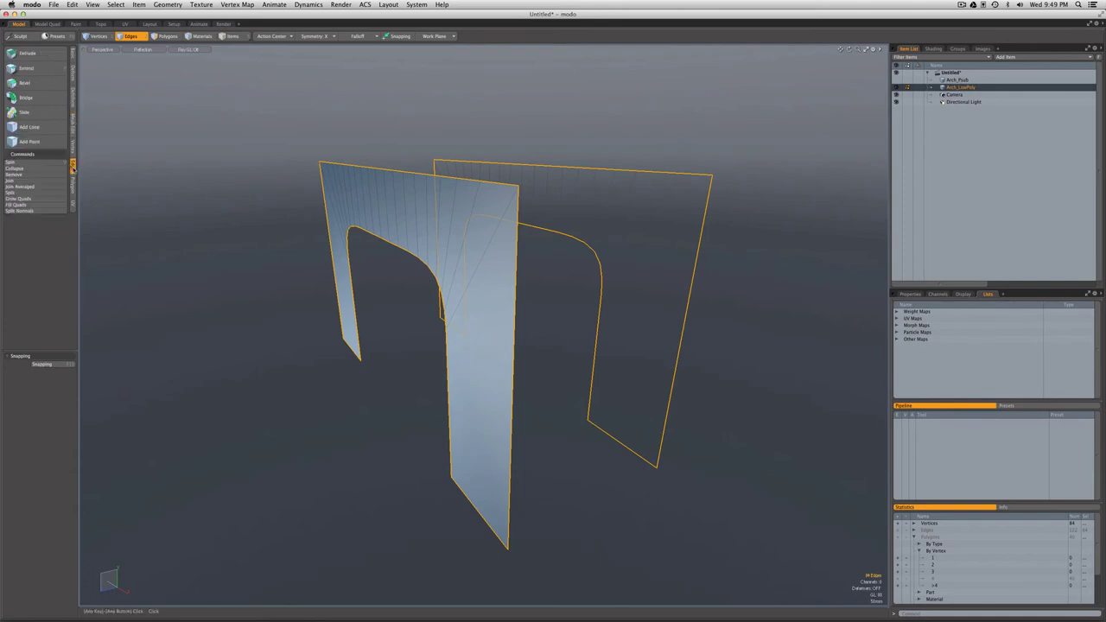
click(13, 97)
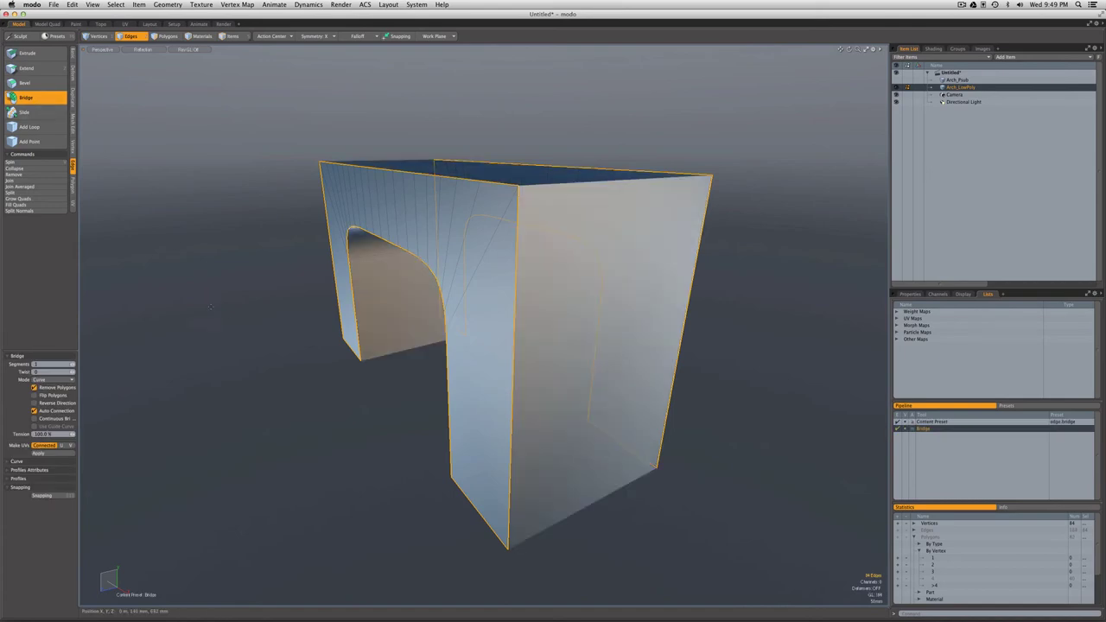
key(space)
alt+drag(234, 329, 279, 331)
key(2)
alt+drag(415, 338, 395, 417)
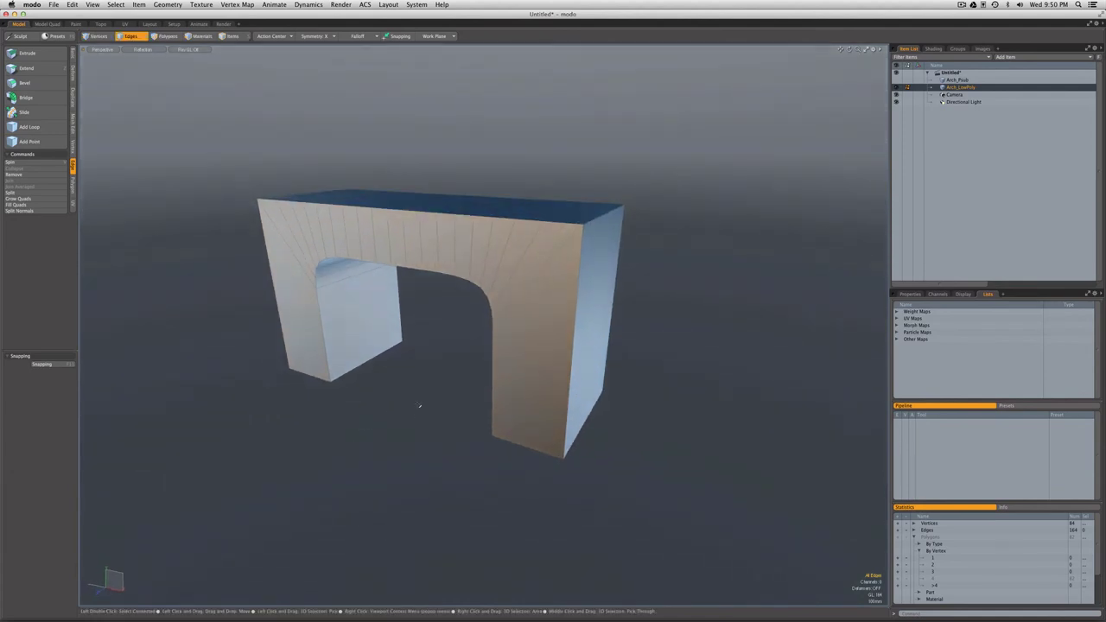
Hide Arch_LowPoly to compare against the Arch_Push reference, then reselect Arch_LowPoly
click(956, 80)
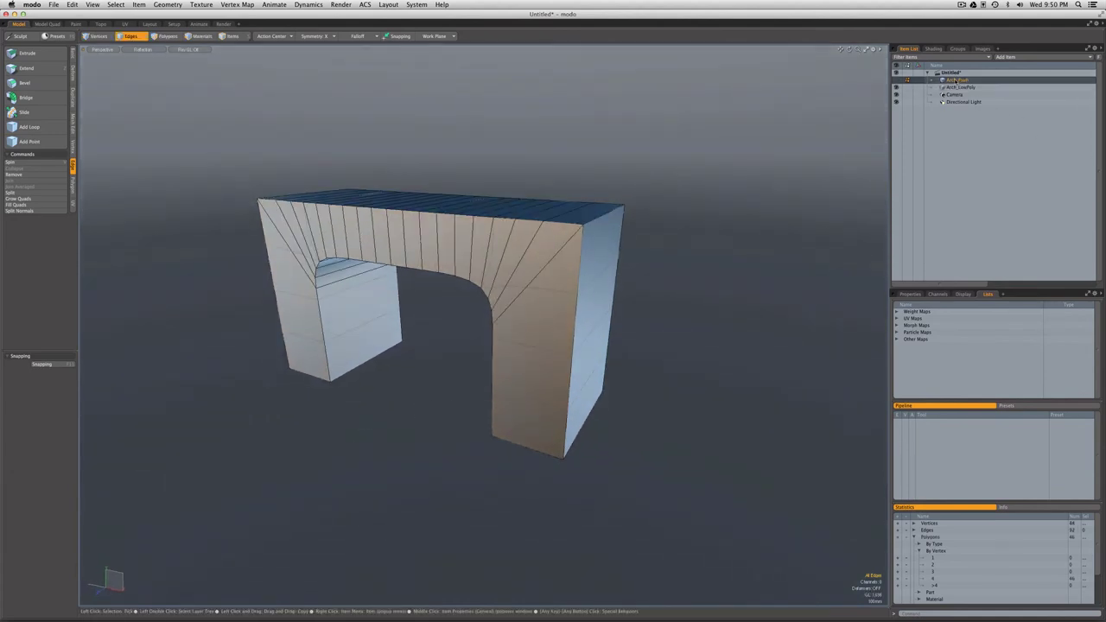
click(896, 88)
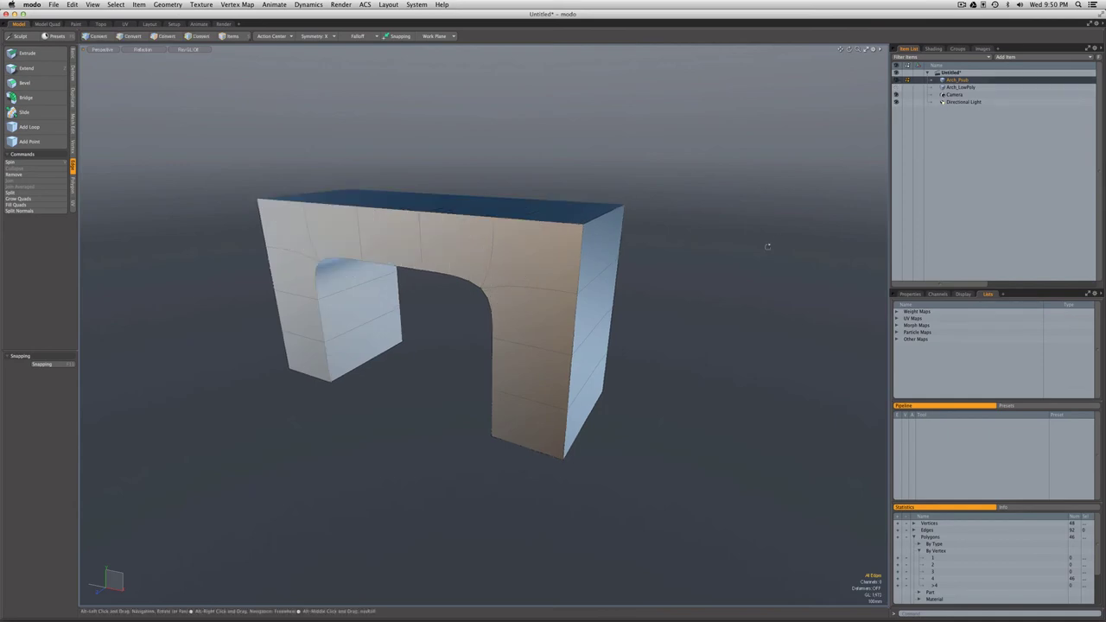
alt+drag(765, 244, 874, 167)
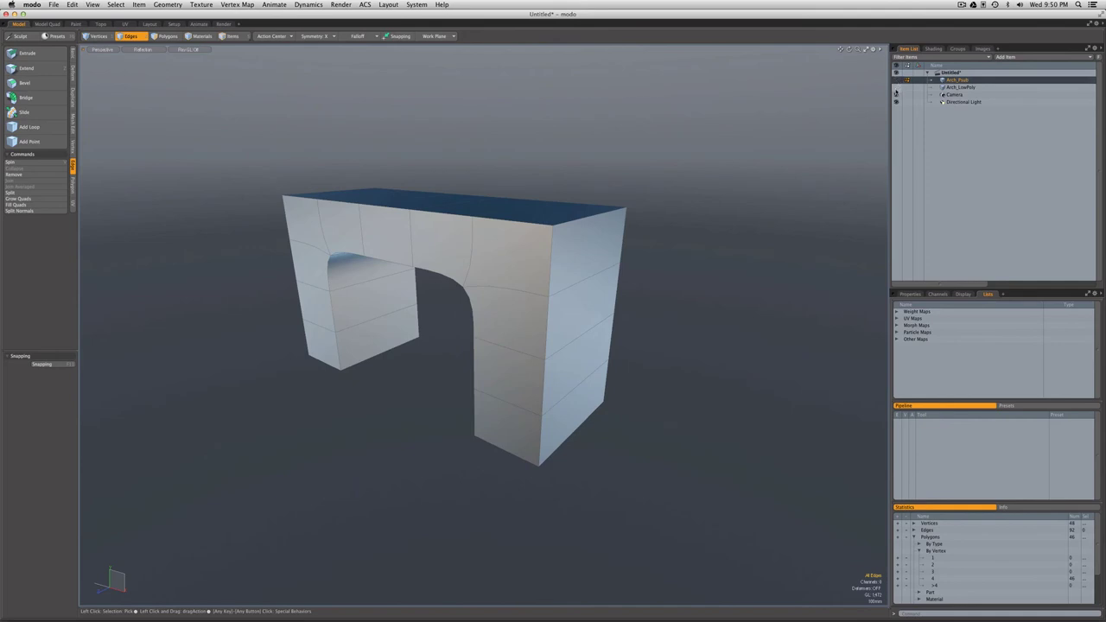
click(959, 88)
mouse_move(740, 250)
alt+mouse_down()
mouse_move(677, 274)
mouse_move(654, 247)
mouse_move(773, 239)
mouse_move(740, 259)
alt+mouse_up()
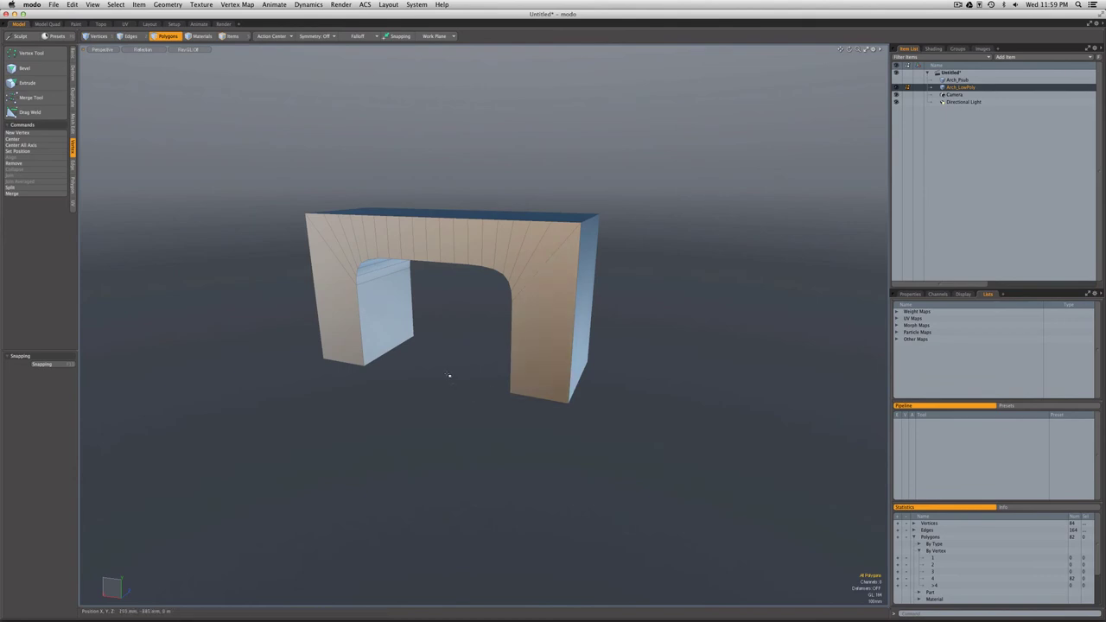
Remove the vertical edges from the band above the arch opening
alt+drag(447, 372, 481, 362)
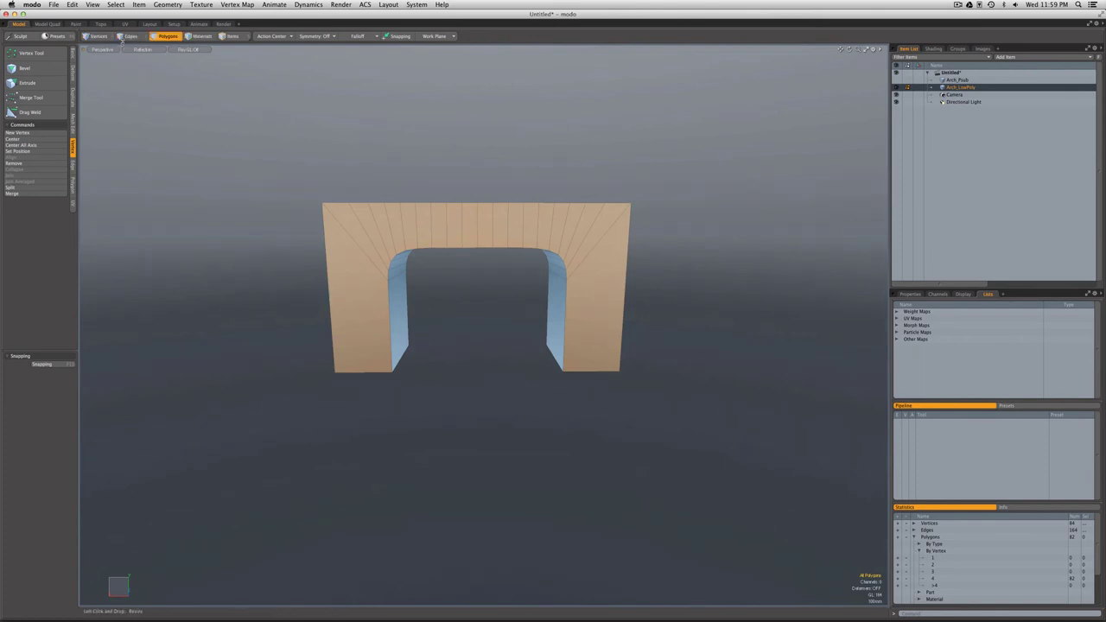
click(126, 38)
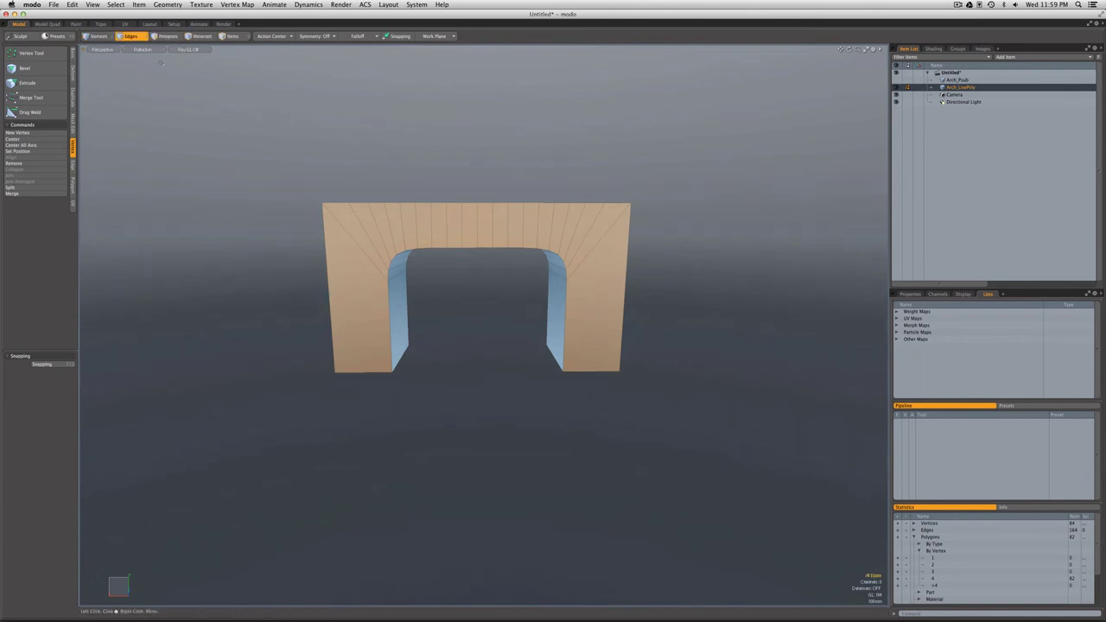
click(432, 242)
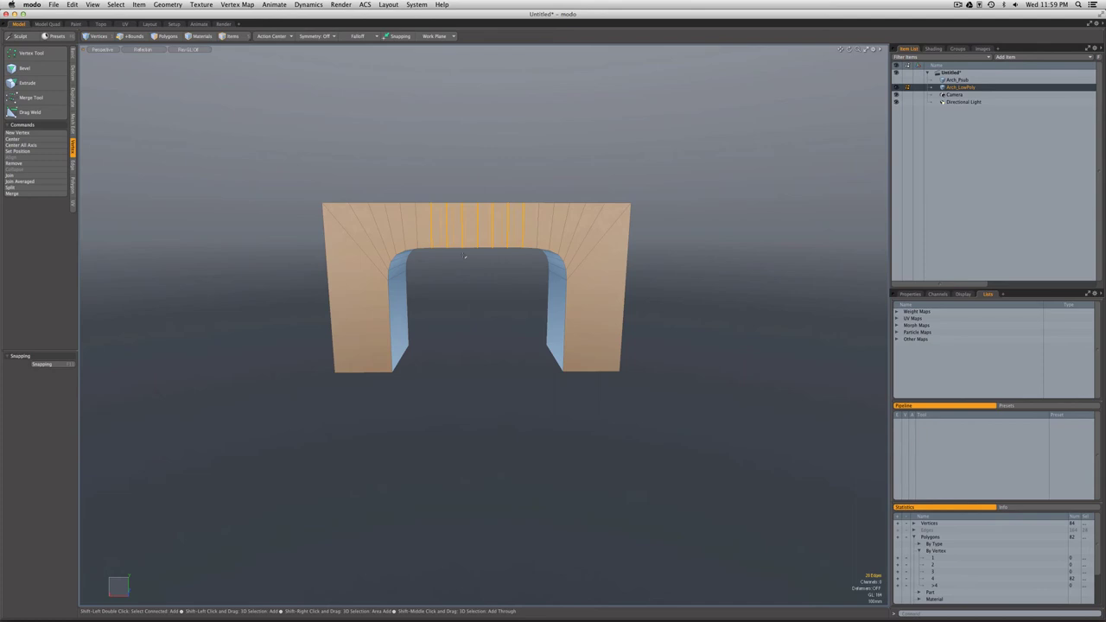
key(2)
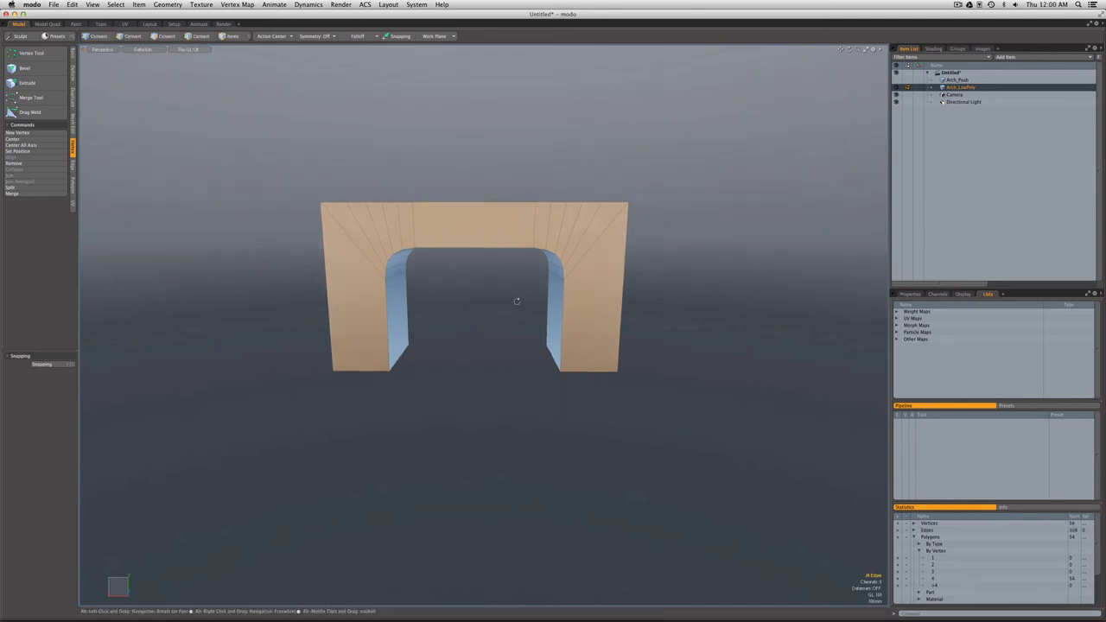
mouse_move(516, 303)
alt+mouse_down()
mouse_move(484, 316)
mouse_move(524, 314)
mouse_move(482, 309)
mouse_move(501, 308)
alt+mouse_up()
Duplicate Arch_LowPoly, rename the copy 'Walls', and hide the original
key(2)
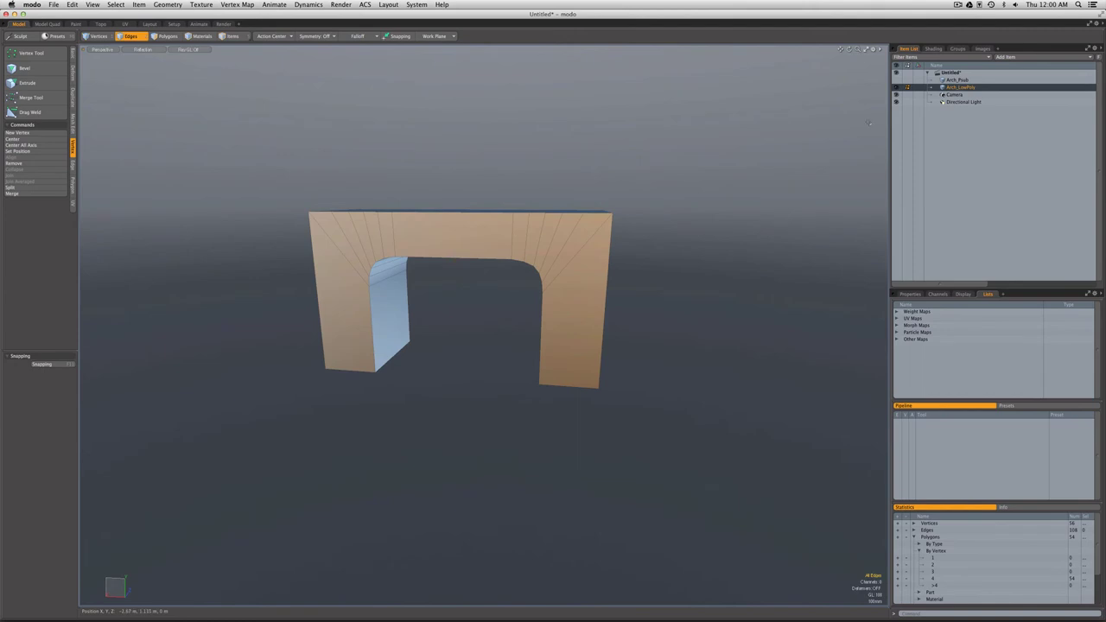
right_click(956, 90)
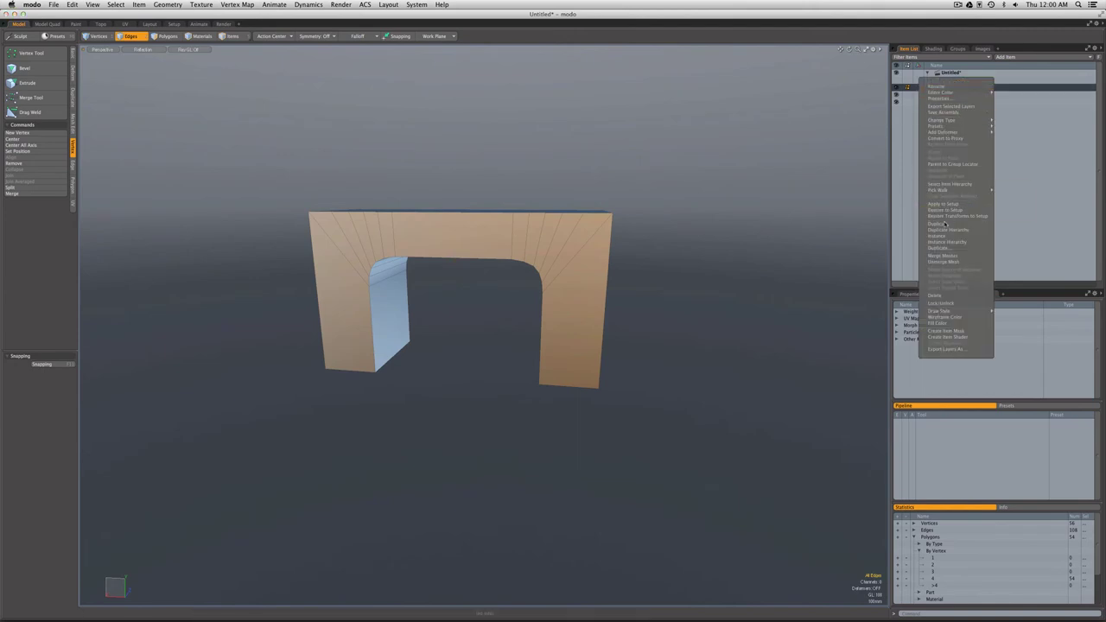
click(944, 226)
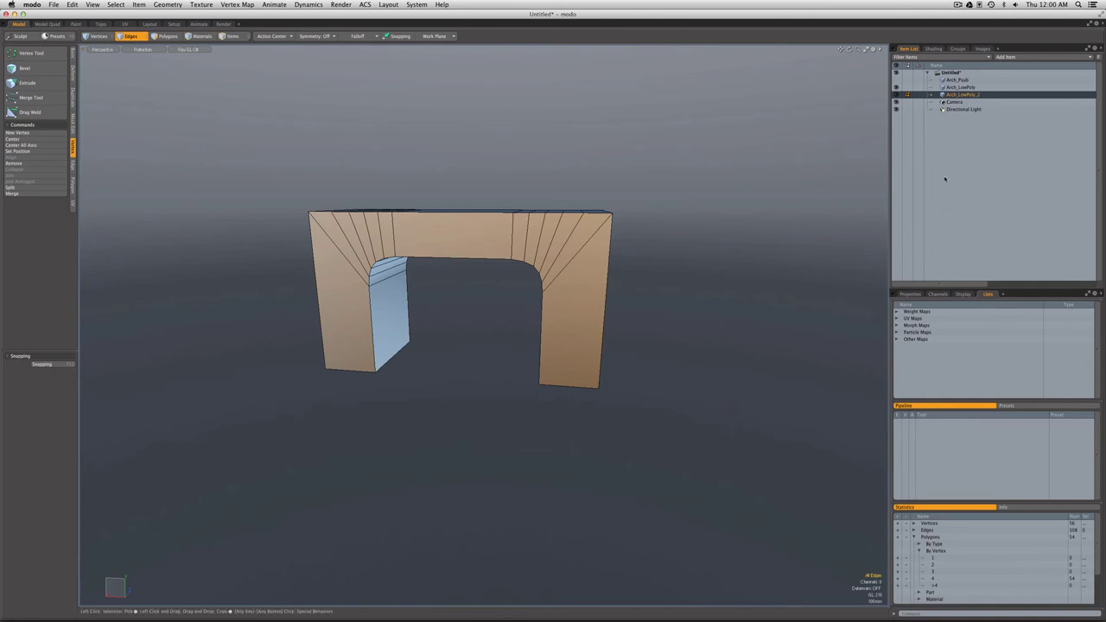
double_click(948, 94)
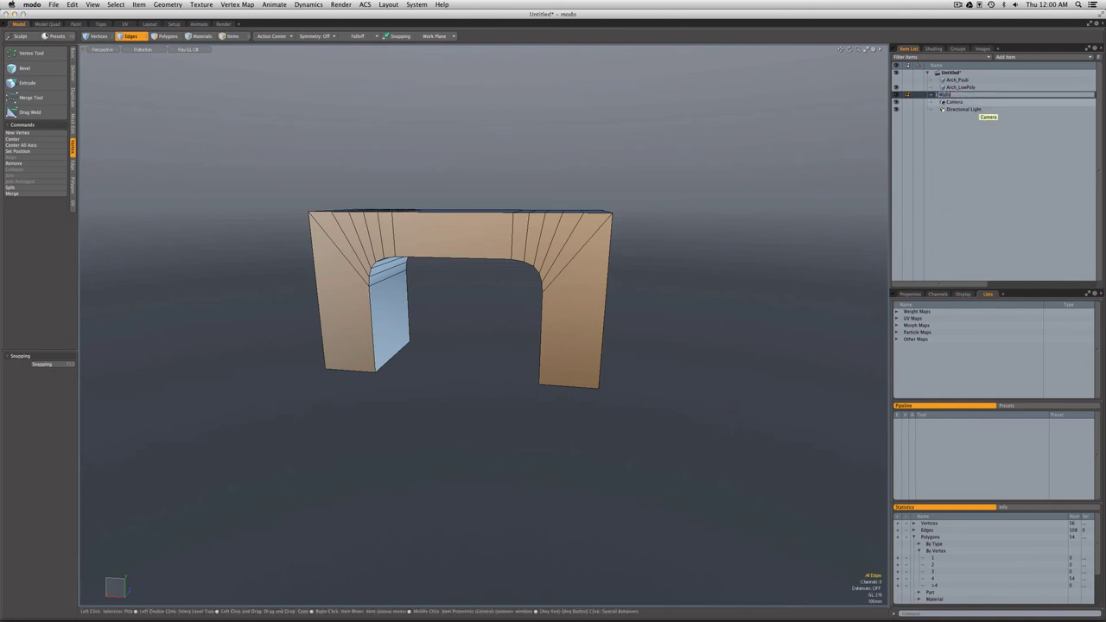
text(Walls)
key(Return)
click(897, 88)
Delete all of the Walls polygons except the two end faces
mouse_move(694, 311)
middle_down()
mouse_move(656, 316)
mouse_move(482, 227)
middle_up()
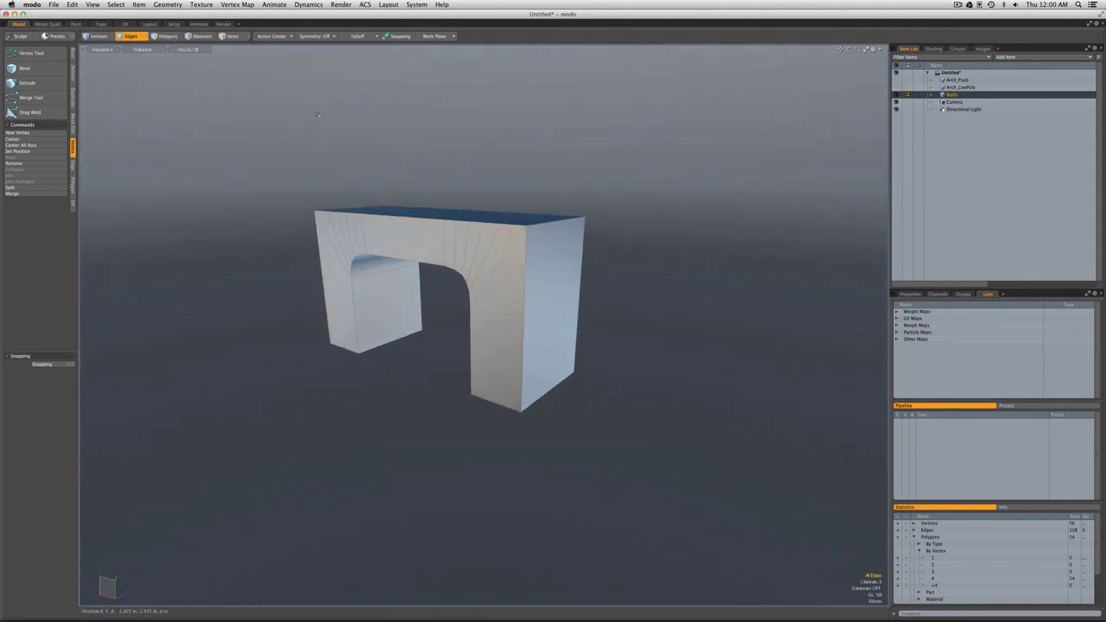
alt+drag(545, 303, 481, 345)
key(ctrl+a)
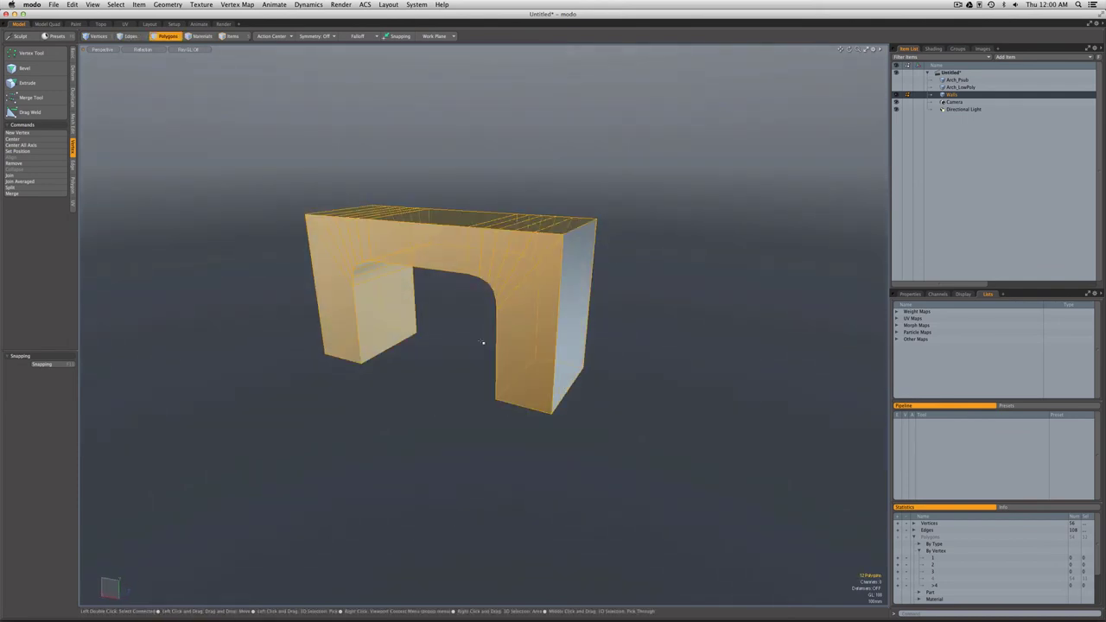
key(Delete)
alt+drag(489, 333, 548, 321)
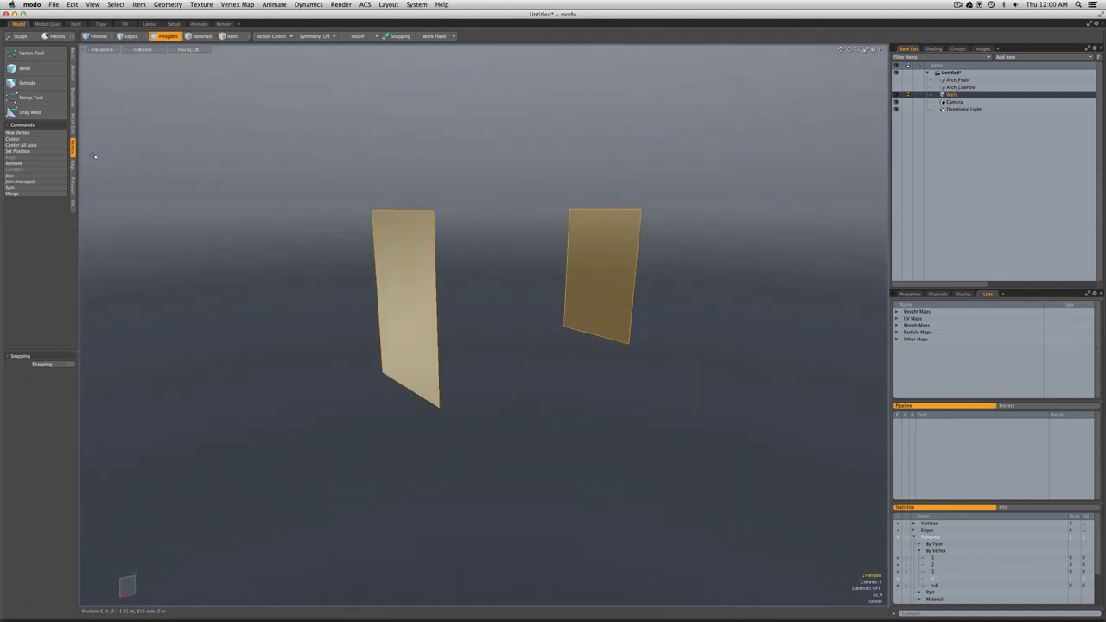
Bridge the two Walls end faces into a four-sided box with the Polygon Bridge tool
click(73, 183)
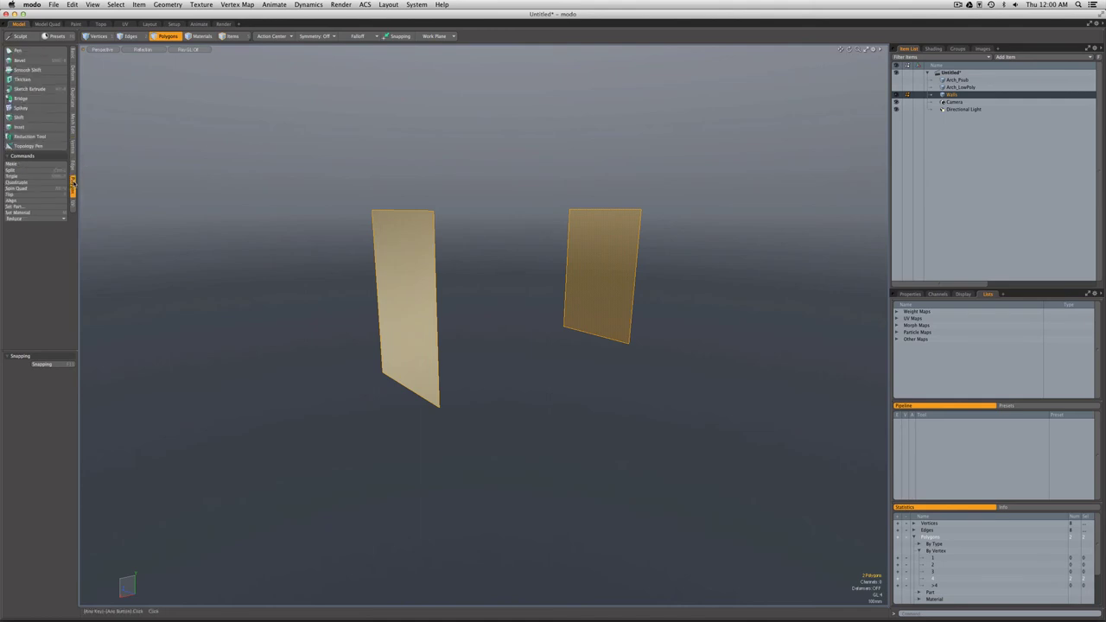
click(47, 99)
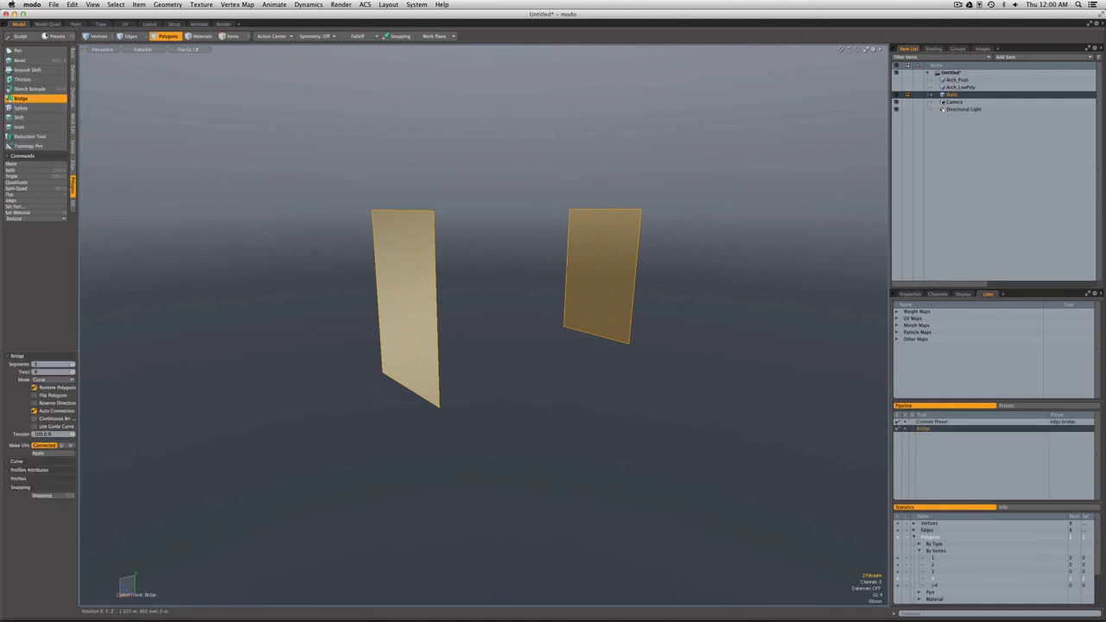
click(264, 229)
alt+drag(264, 230, 261, 259)
key(space)
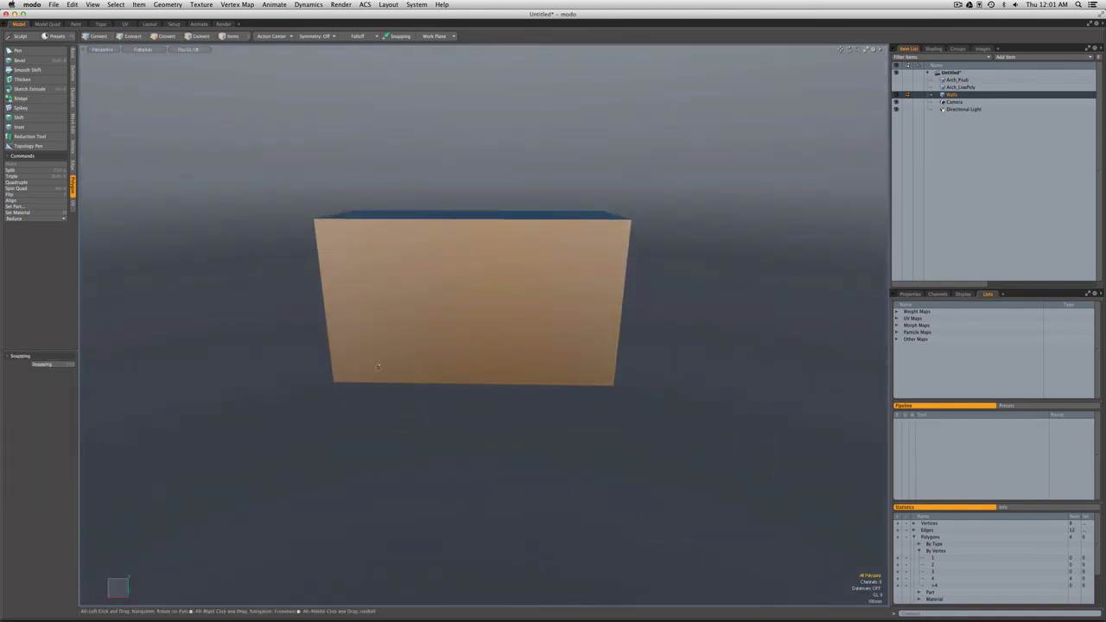
alt+drag(386, 376, 412, 400)
key(ctrl+space)
Switch to a top-down view with the wall block framed near the centre
click(430, 376)
scroll(435, 371, down, 3)
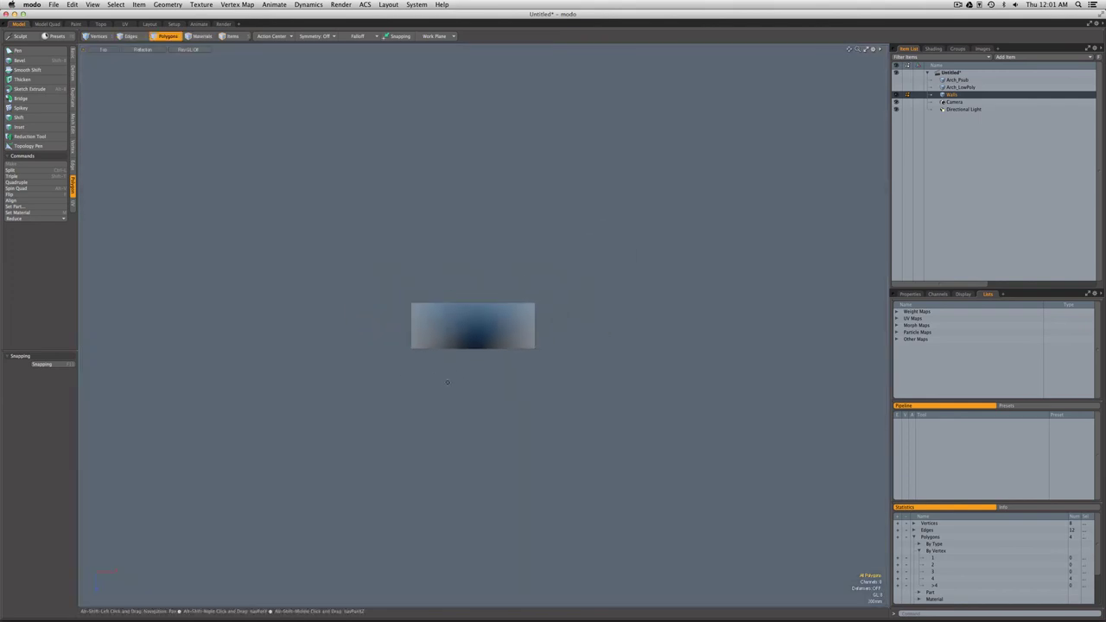
alt+shift+drag(449, 380, 430, 297)
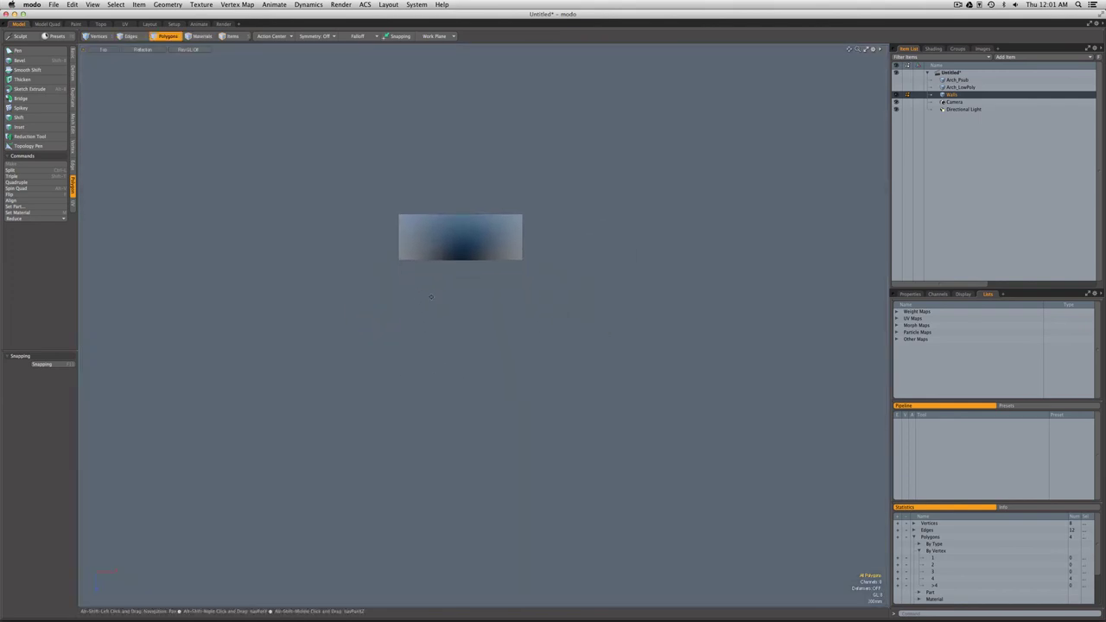
Radially array the wall block around a chosen centre into a ring of copies
click(73, 99)
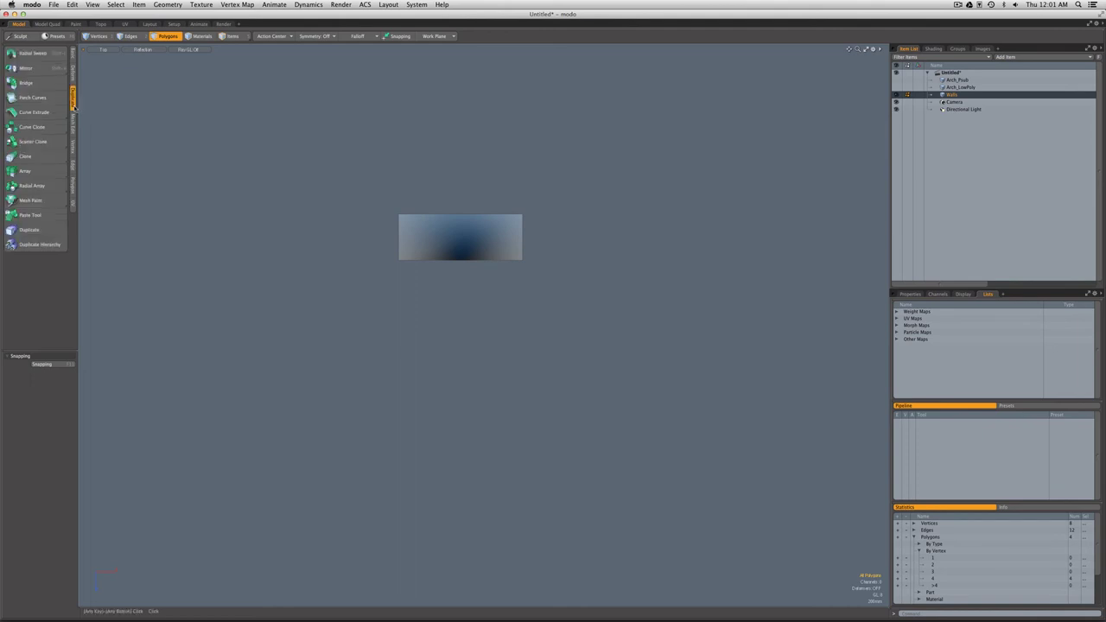
click(37, 189)
click(355, 345)
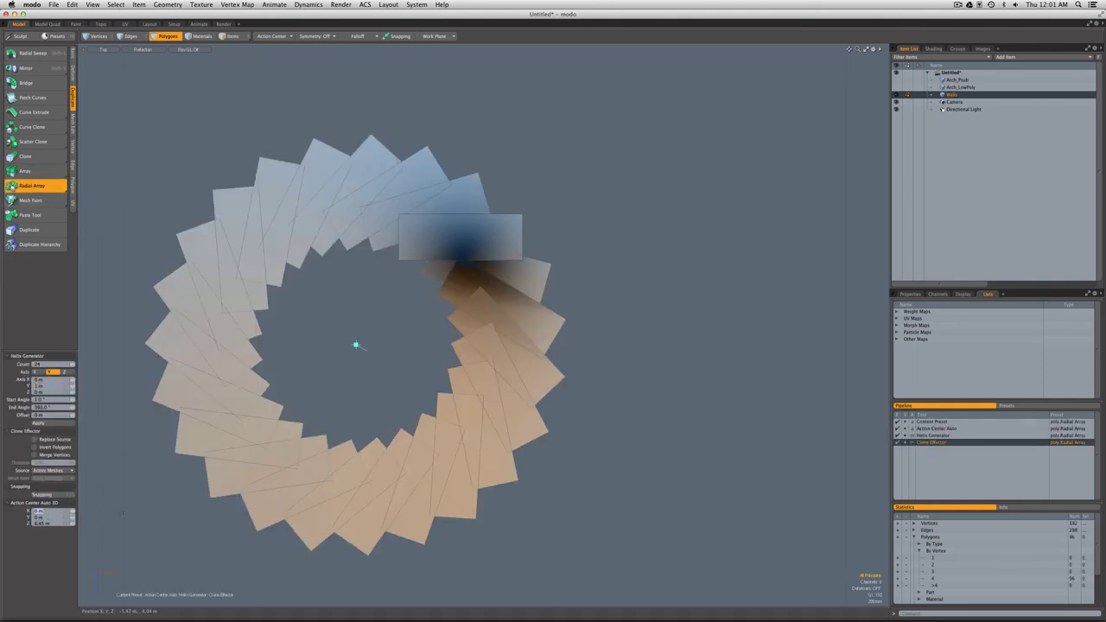
click(459, 345)
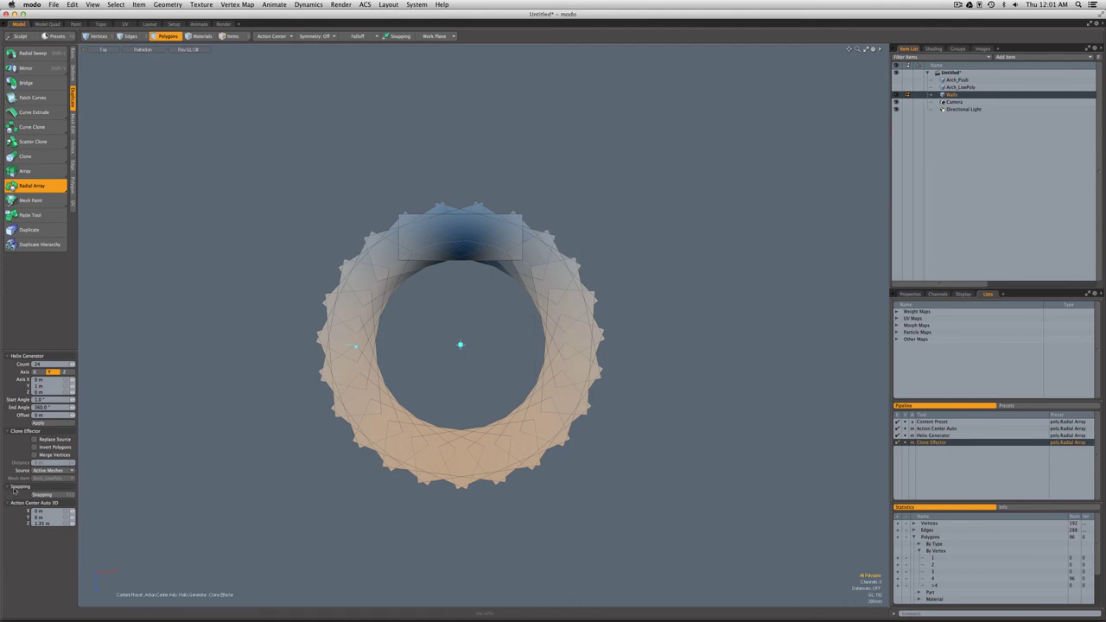
drag(73, 523, 73, 456)
scroll(288, 388, down, 3)
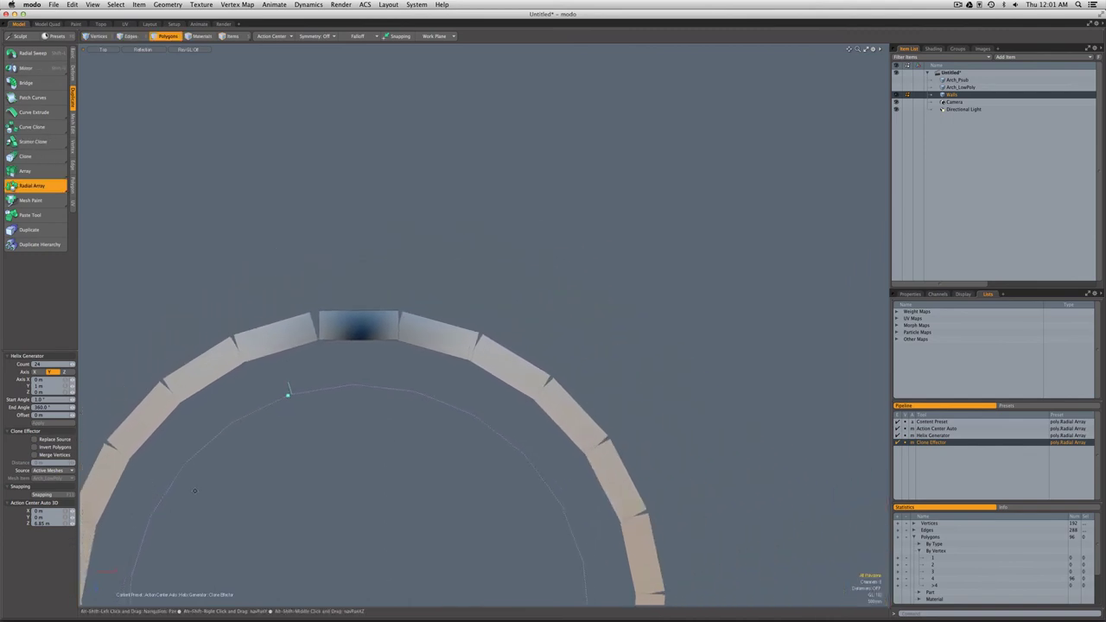
alt+shift+drag(289, 389, 314, 292)
Keep the count at 24 copies and set the ring radius to about 7.31 m
scroll(314, 292, down, 3)
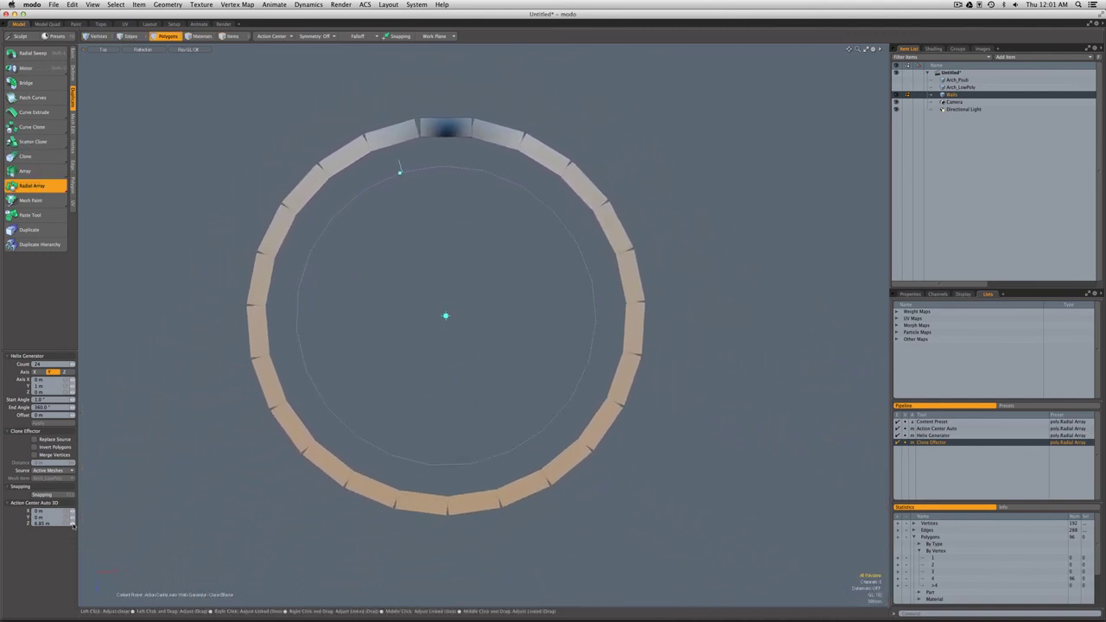
drag(51, 522, 121, 523)
scroll(483, 345, down, 4)
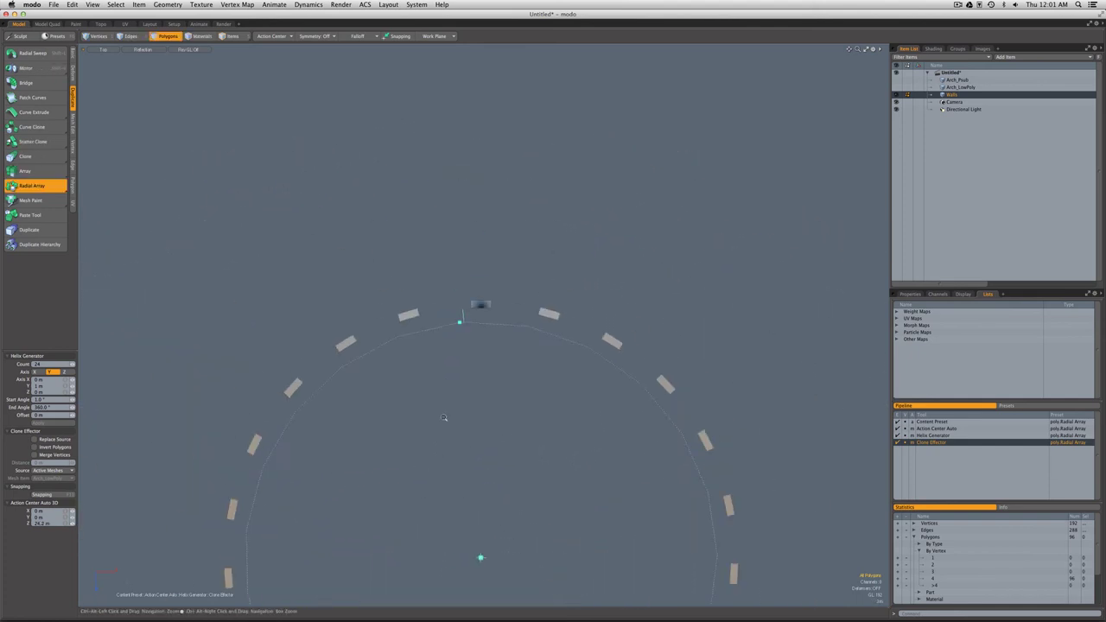
click(11, 186)
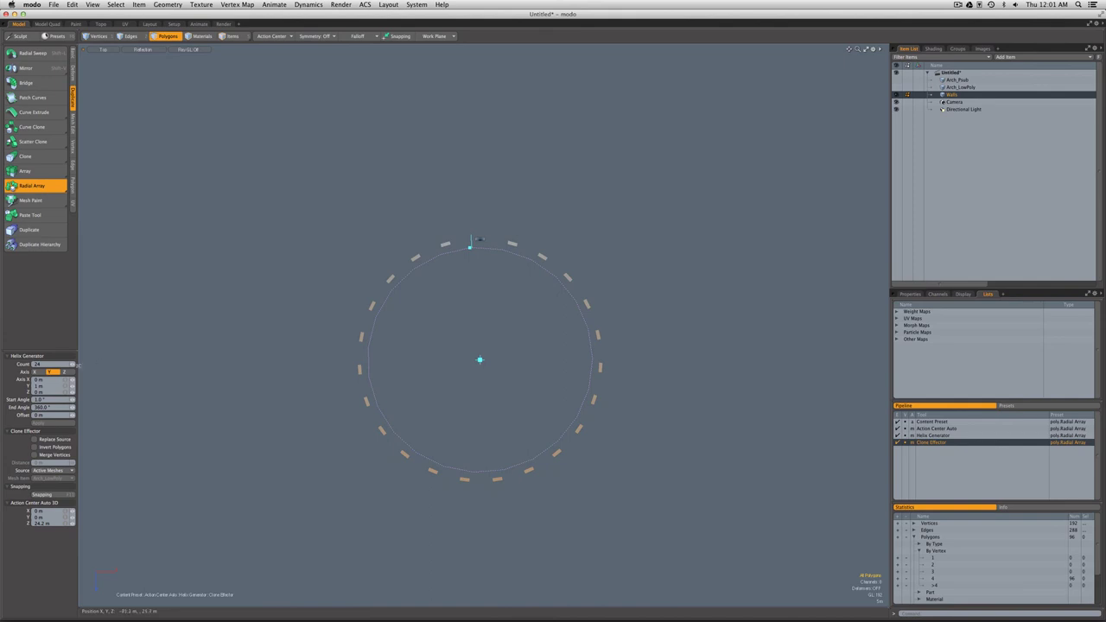
drag(74, 369, 74, 362)
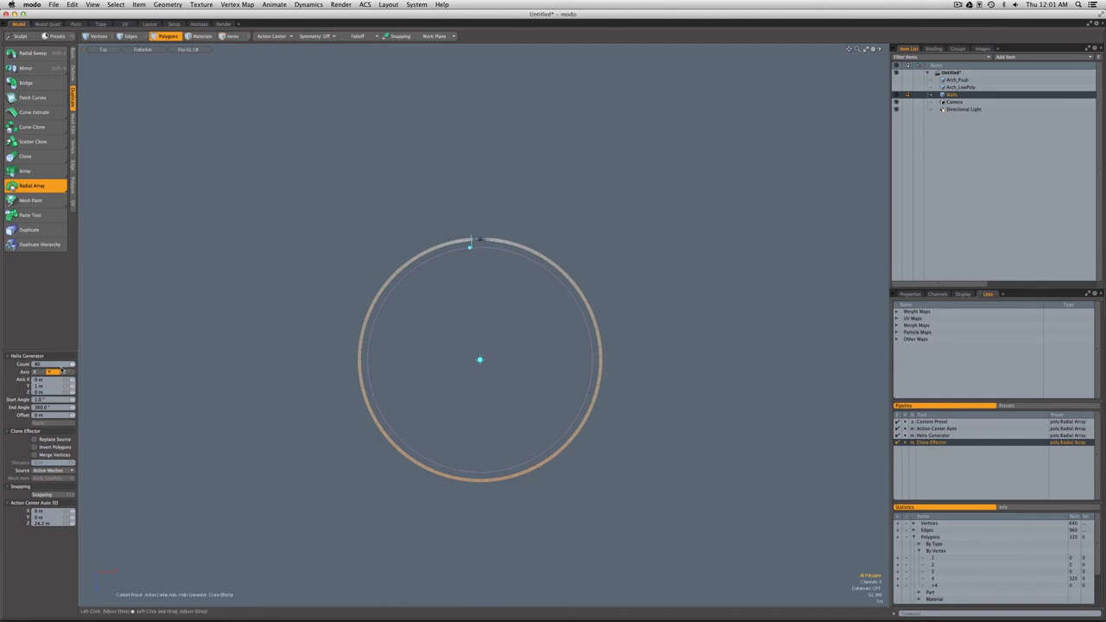
key(ctrl+z)
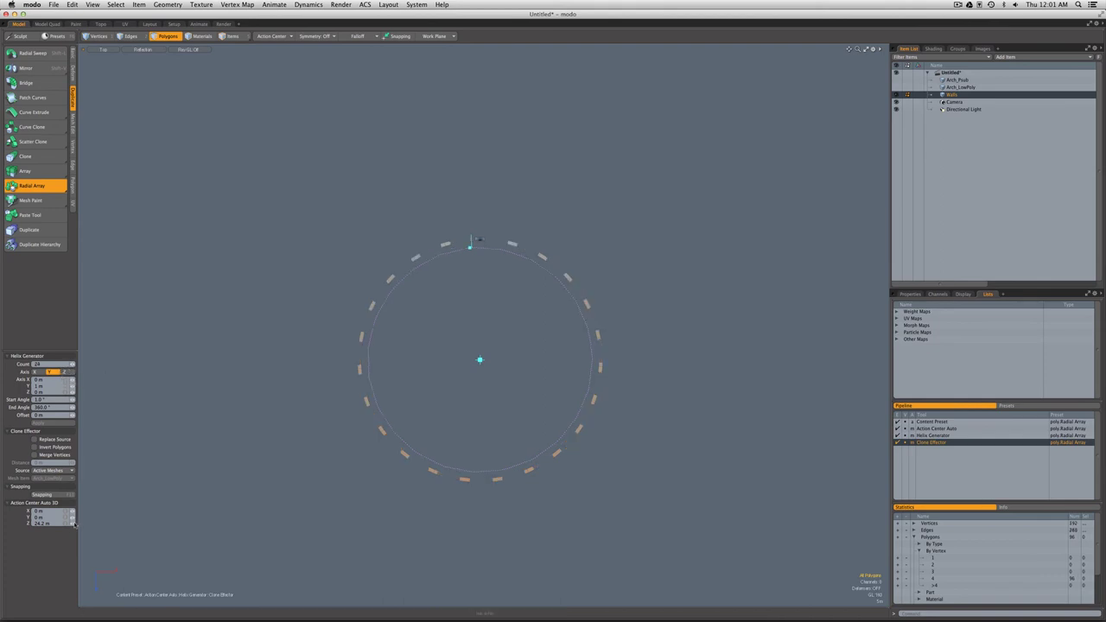
drag(73, 525, 74, 529)
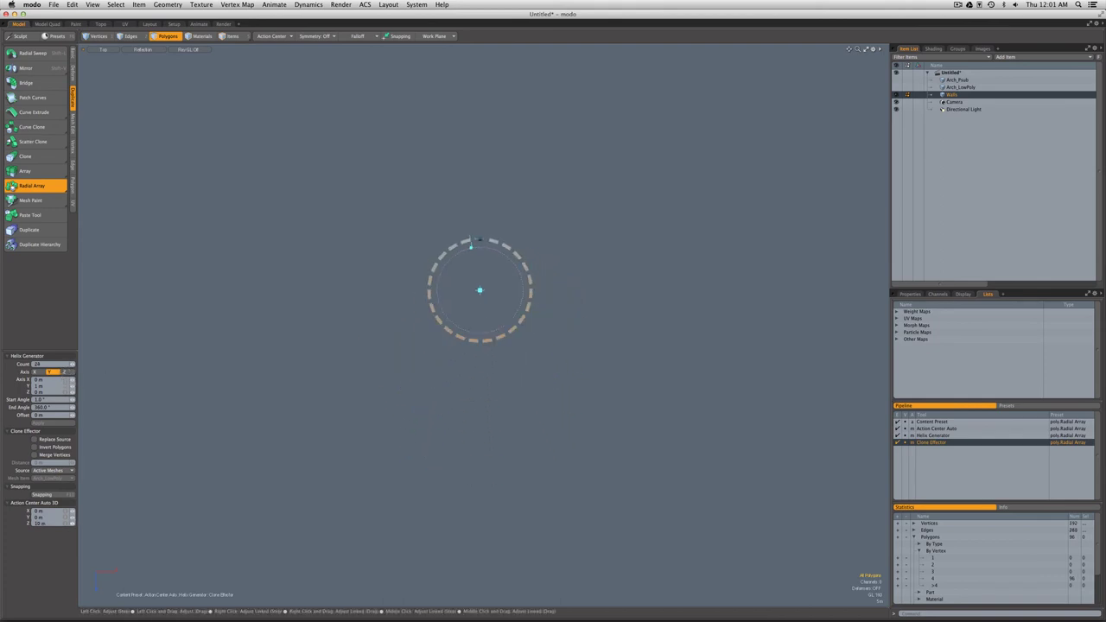
mouse_move(472, 395)
ctrl+alt+mouse_down()
mouse_move(494, 328)
mouse_move(519, 336)
mouse_move(471, 398)
ctrl+alt+mouse_up()
drag(75, 531, 75, 539)
Finish the radial array and return to an angled Perspective view of the ring
key(space)
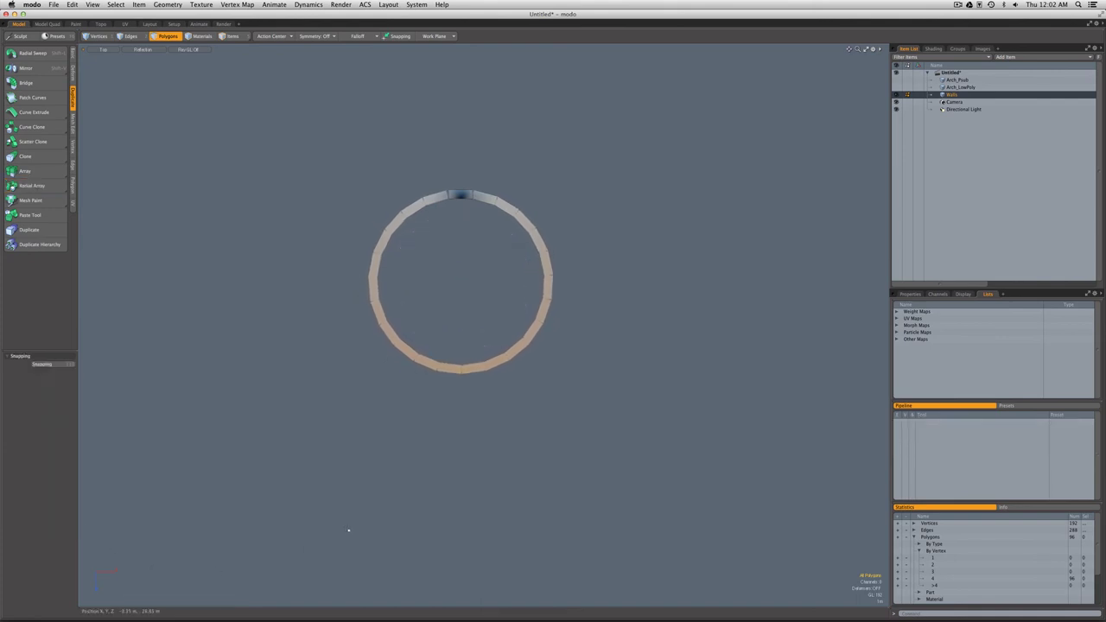
key(ctrl+space)
click(374, 507)
alt+drag(380, 483, 374, 447)
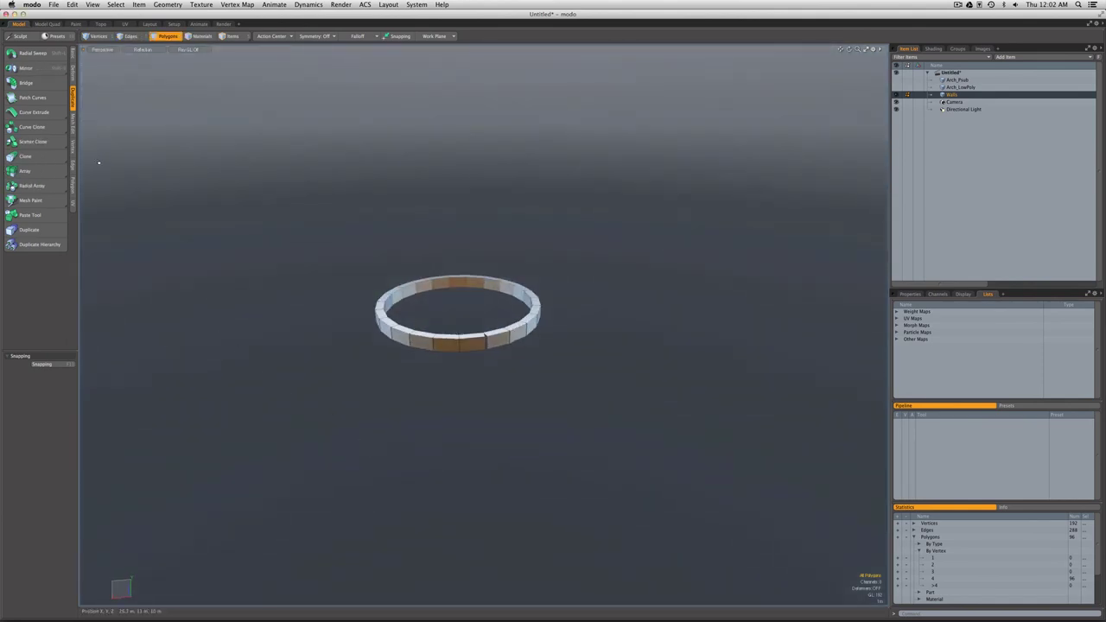
Weld the overlapping seam vertices between the ring's blocks with the Merge Tool
click(72, 148)
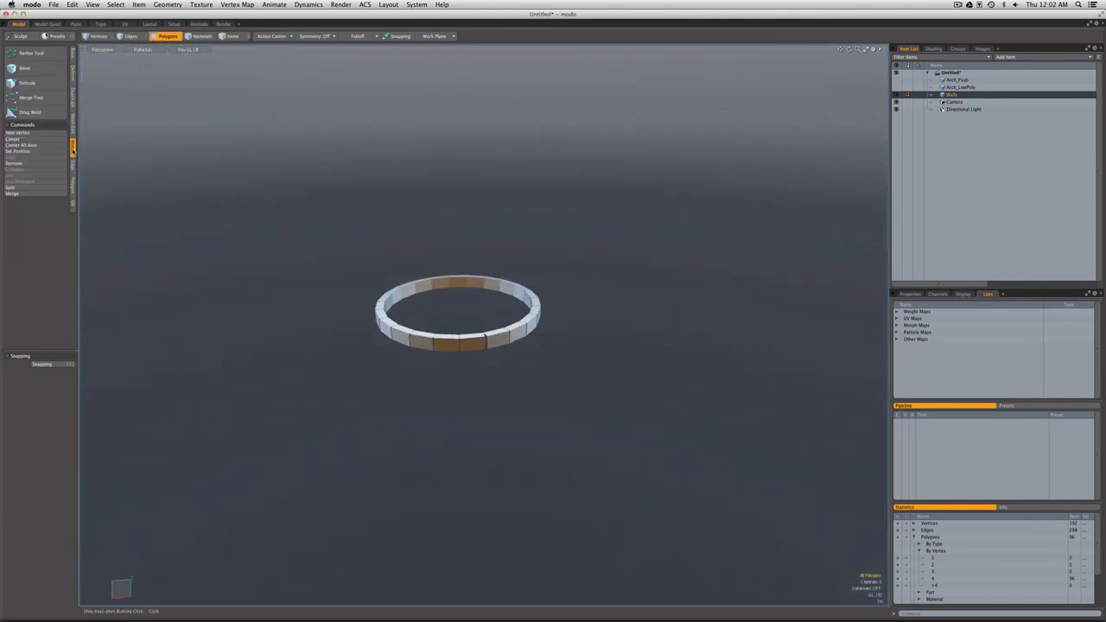
click(41, 102)
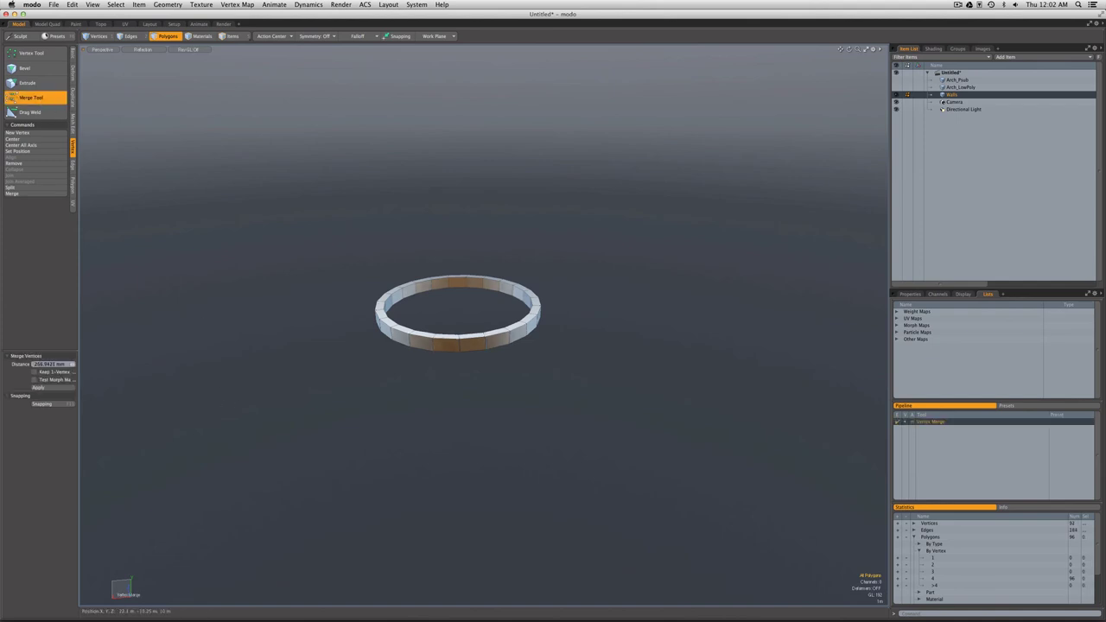
mouse_move(428, 390)
alt+mouse_down()
mouse_move(435, 417)
mouse_move(402, 398)
mouse_move(439, 383)
alt+mouse_up()
key(space)
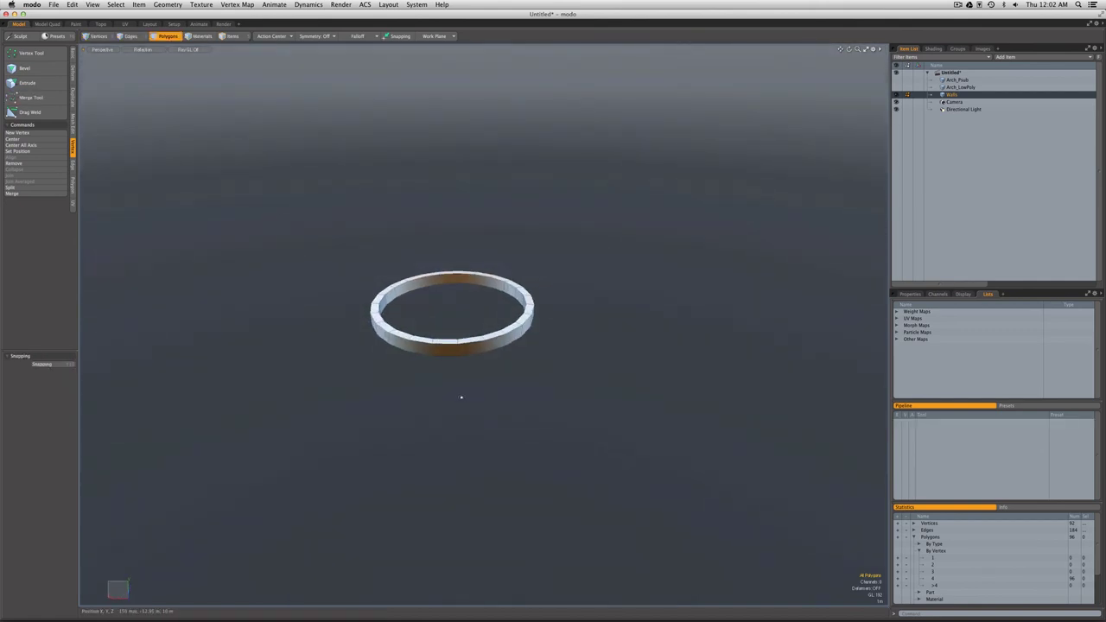
Run Geometry > Mesh Cleanup on the ring with default options and clear the selection
click(168, 4)
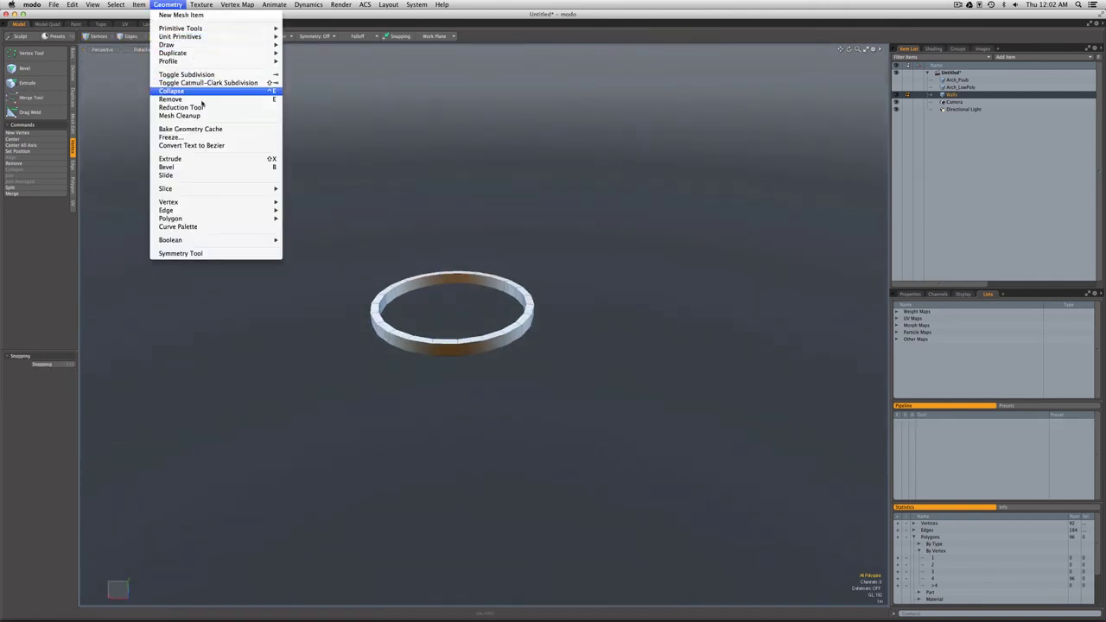
click(182, 115)
click(618, 280)
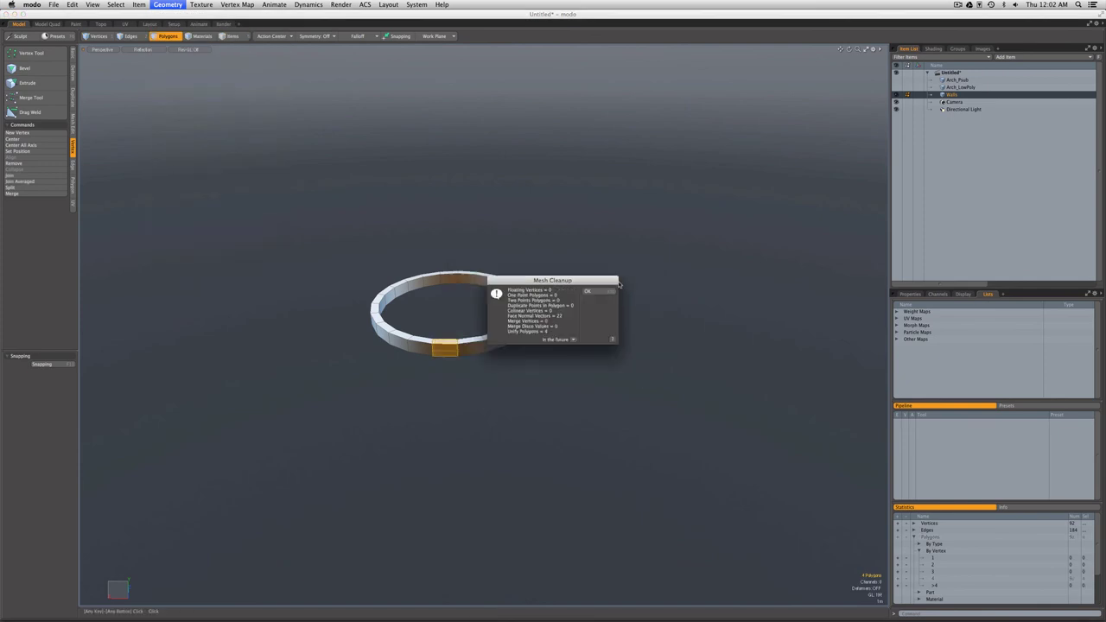
click(599, 295)
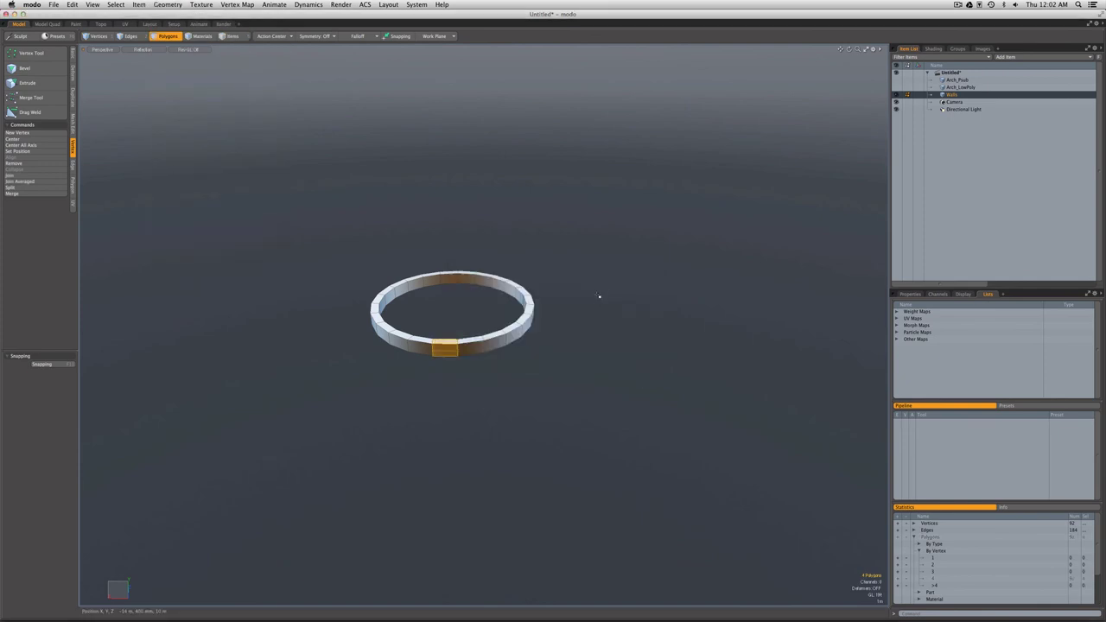
click(513, 388)
alt+drag(513, 388, 481, 417)
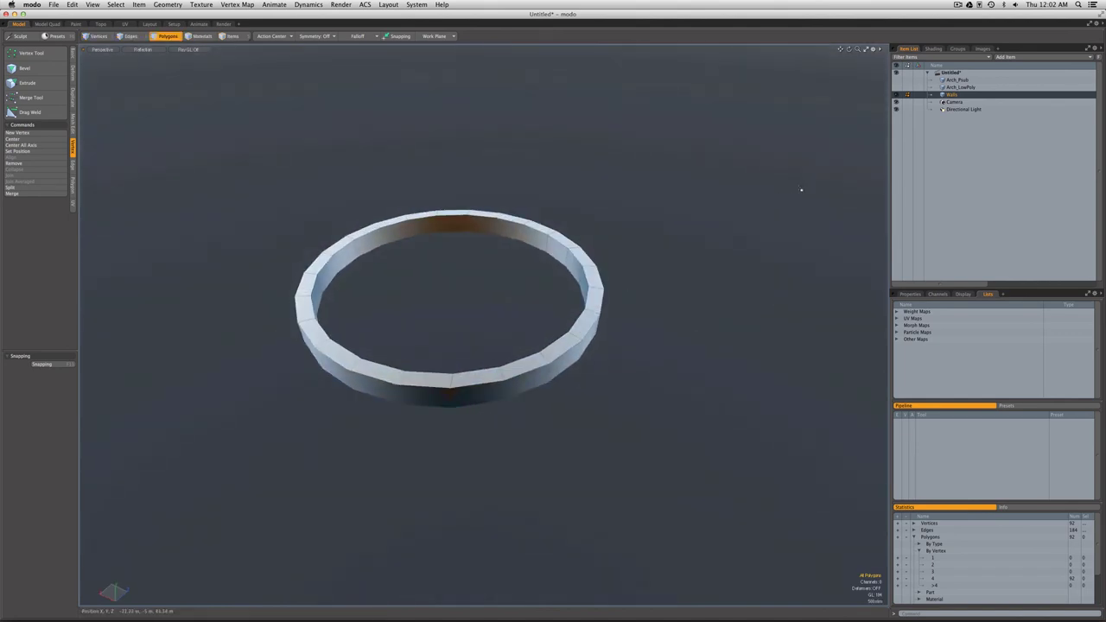
Make Arch_LowPoly visible again and orbit to see it sitting on the ring
click(895, 87)
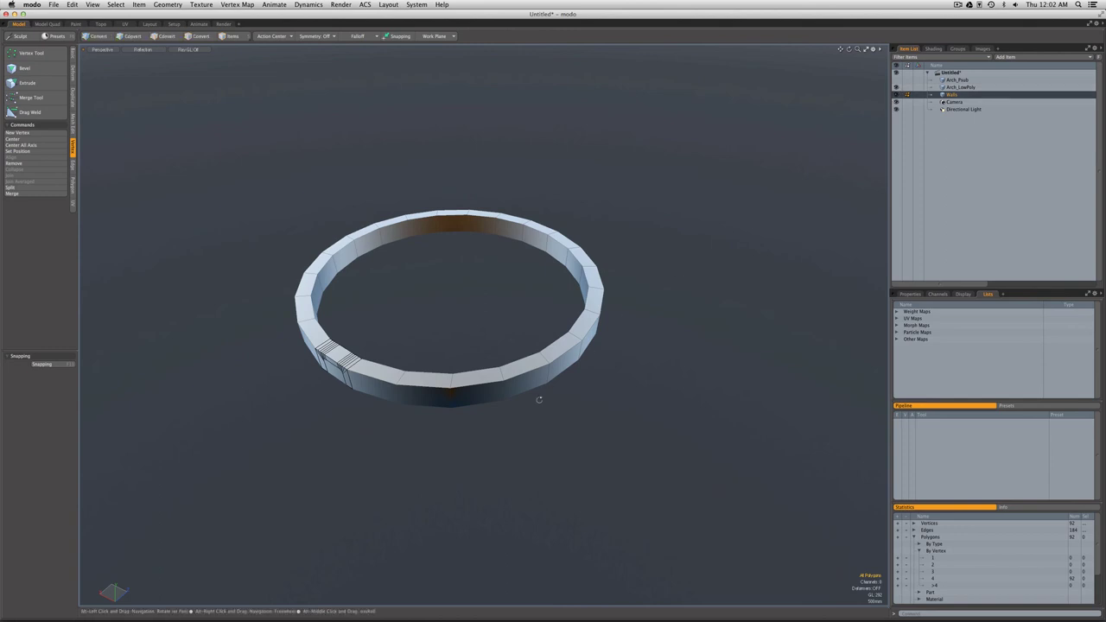
alt+drag(561, 389, 596, 367)
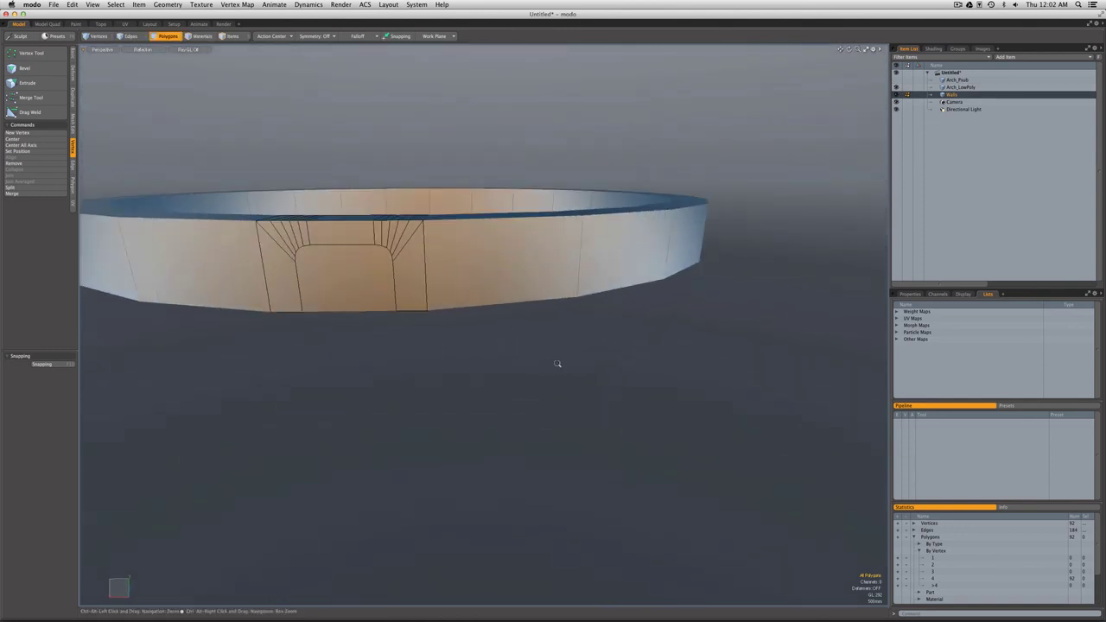
alt+drag(556, 363, 449, 385)
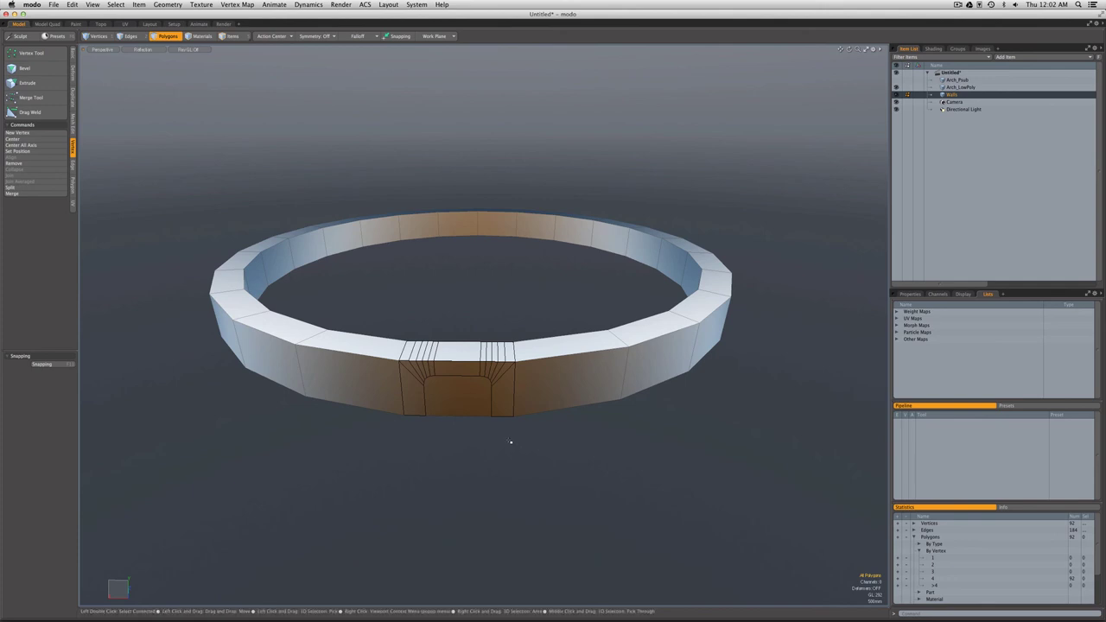
alt+drag(509, 442, 506, 444)
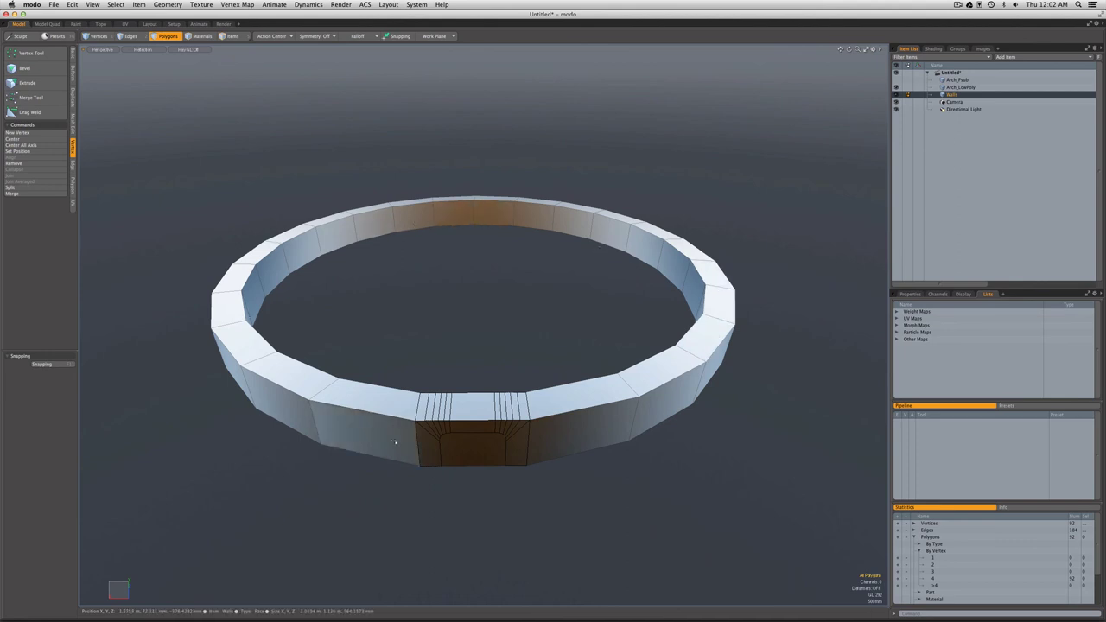
alt+drag(406, 453, 467, 485)
In Polygons mode, select the whole wall block lying under the arch
key(3)
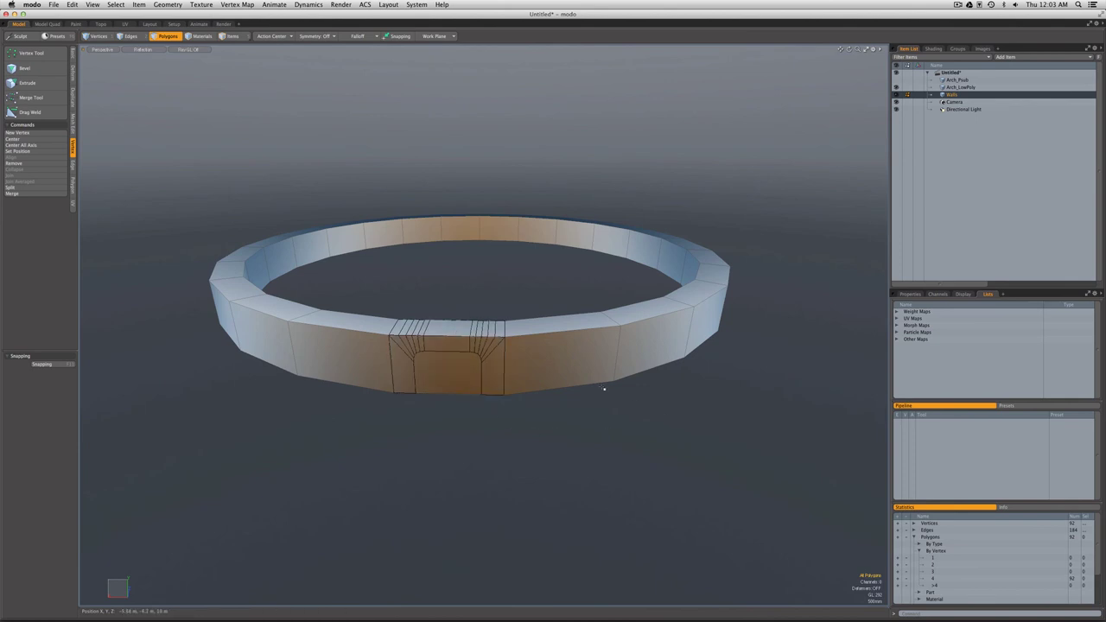
double_click(459, 333)
alt+drag(460, 334, 492, 373)
key(3)
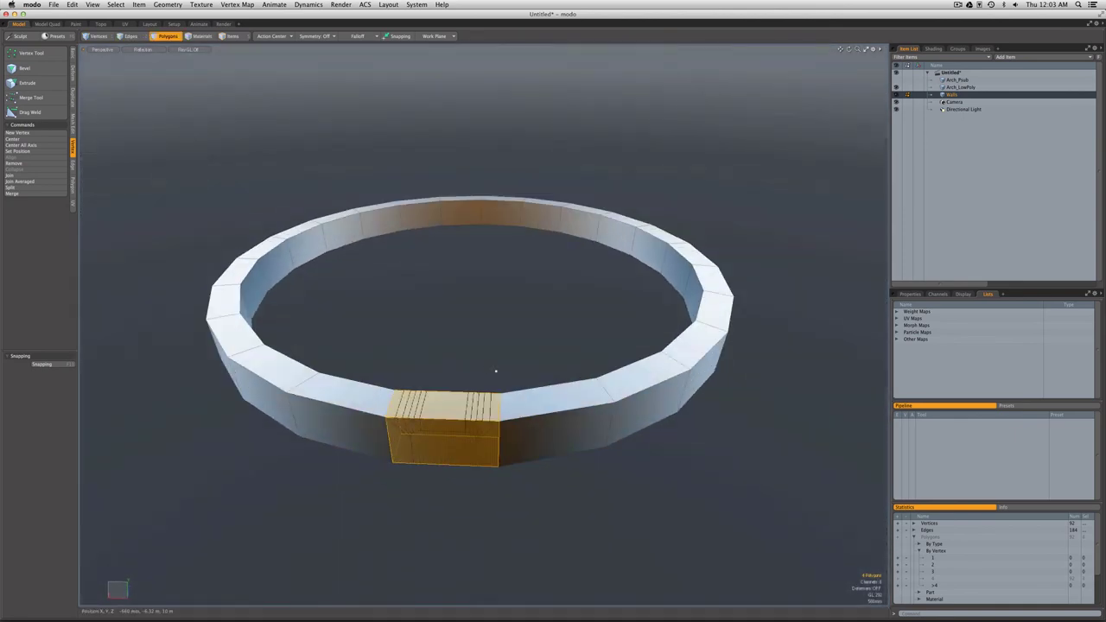
Delete the selected block and paste a copy of Arch_LowPoly into the Walls mesh
key(Delete)
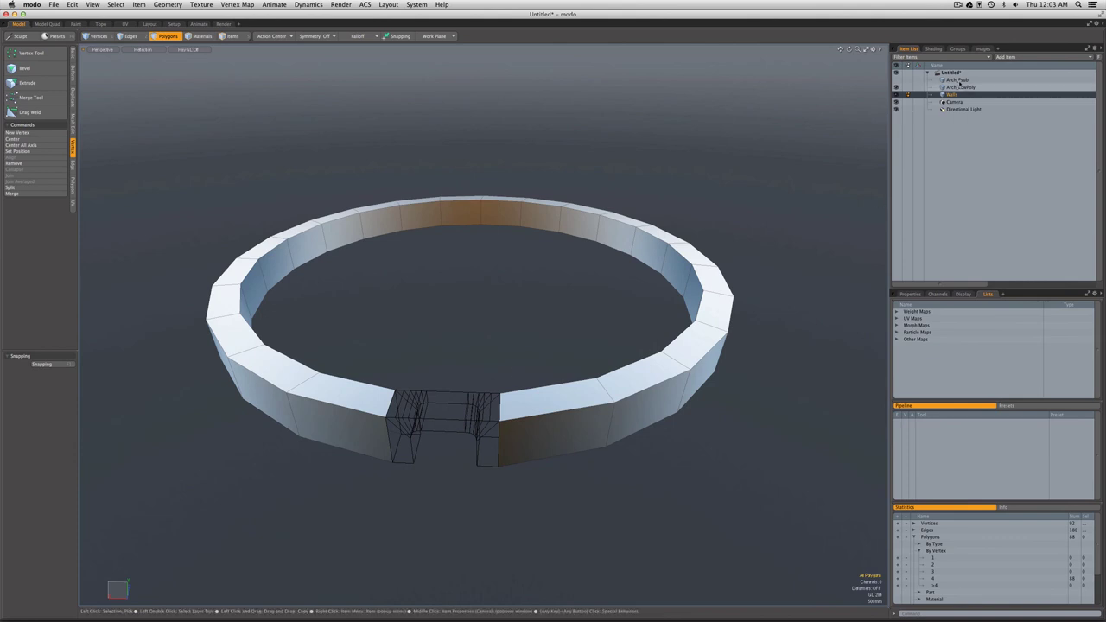
click(958, 89)
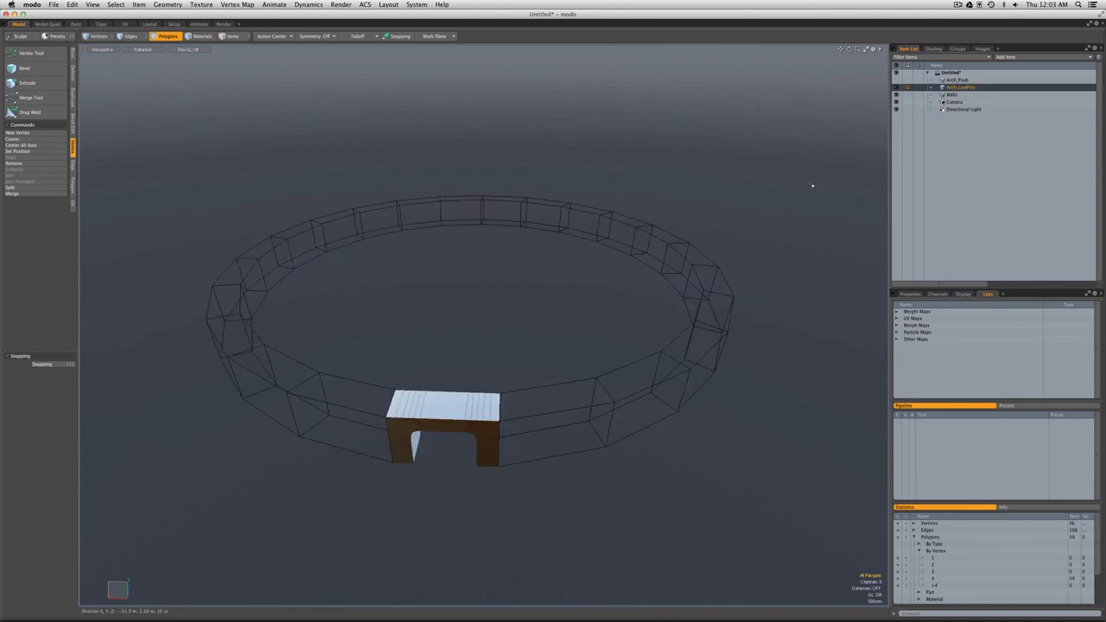
key(super+c)
click(958, 94)
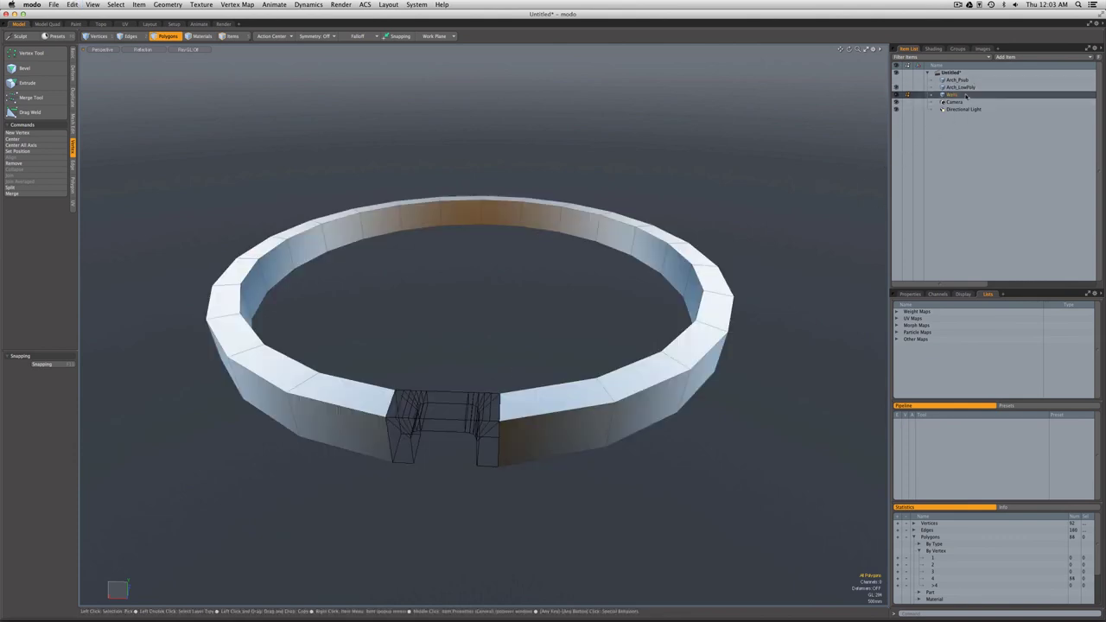
key(super+v)
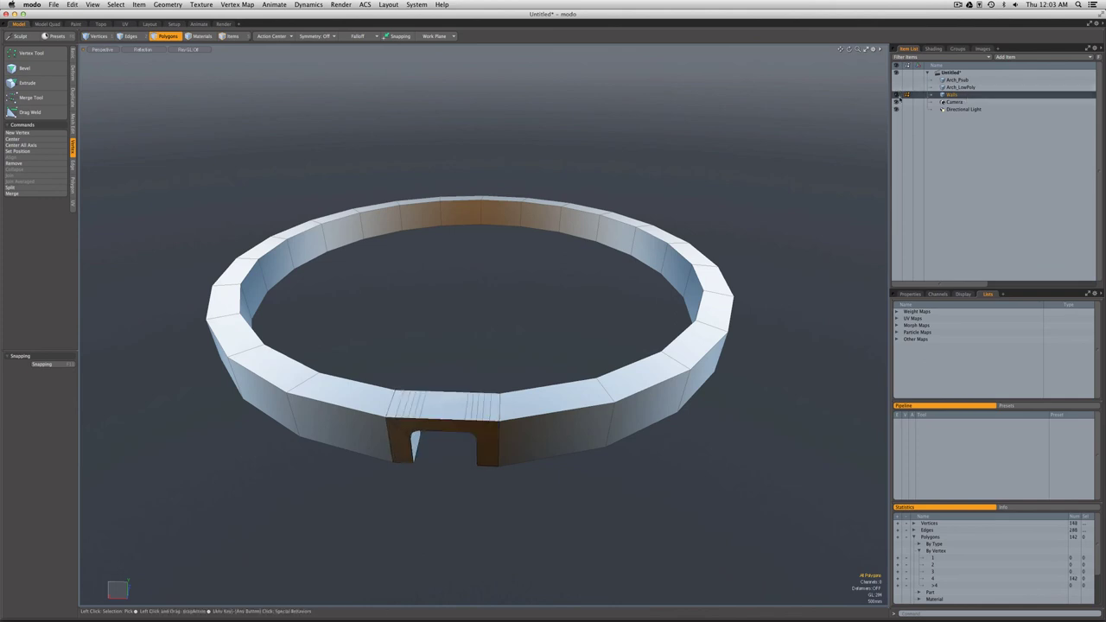
Test by deleting the ring walls so only the pasted arch remains, inspecting it from both sides
alt+drag(605, 543, 605, 505)
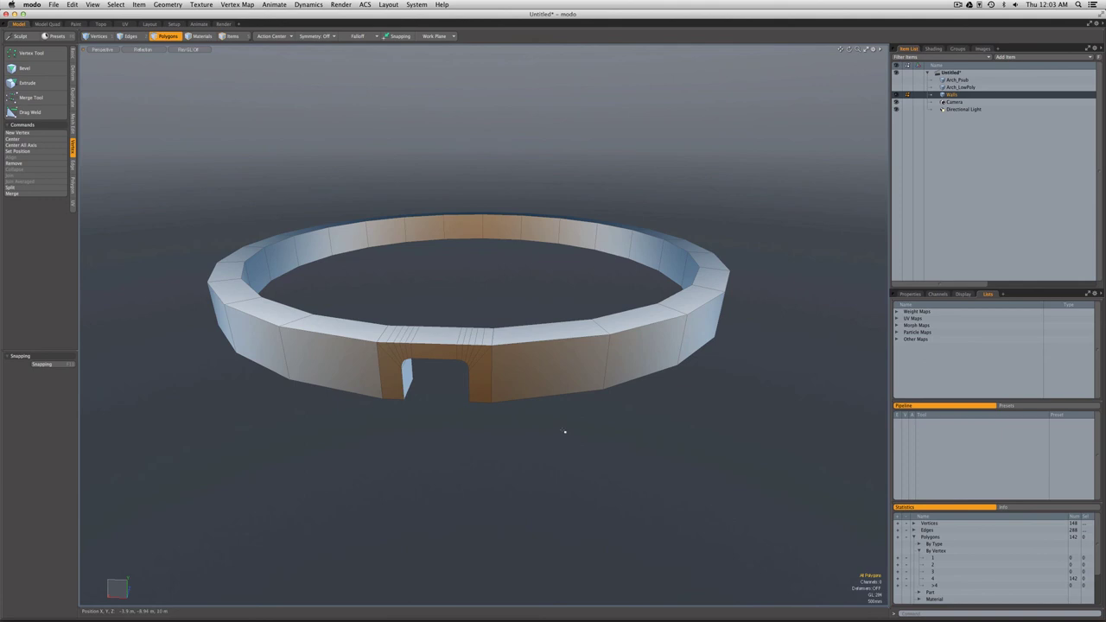
double_click(563, 394)
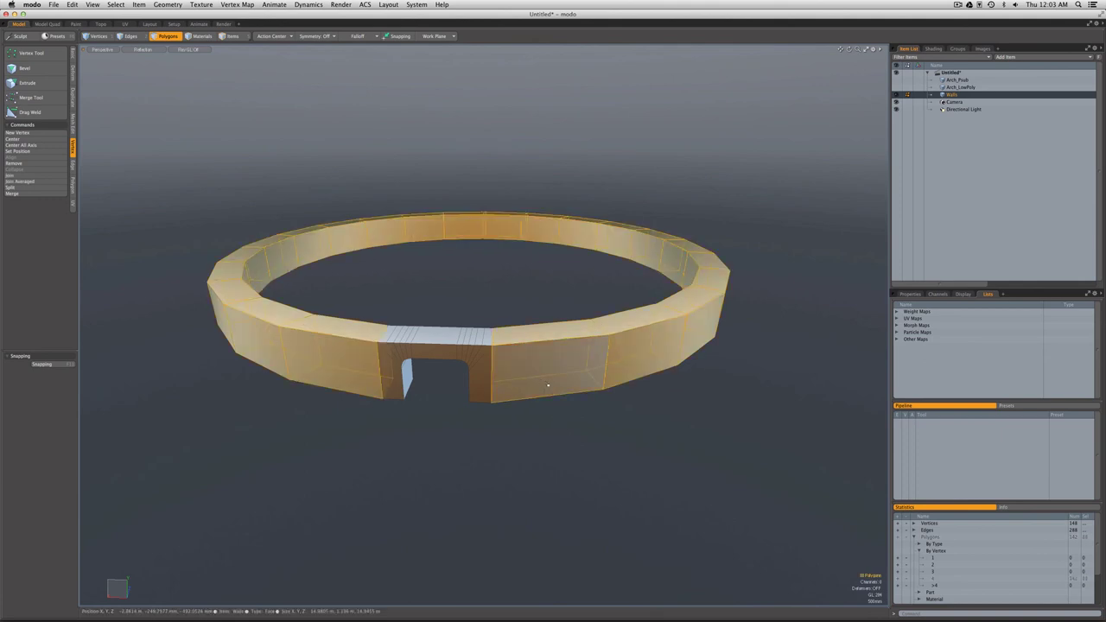
key(Delete)
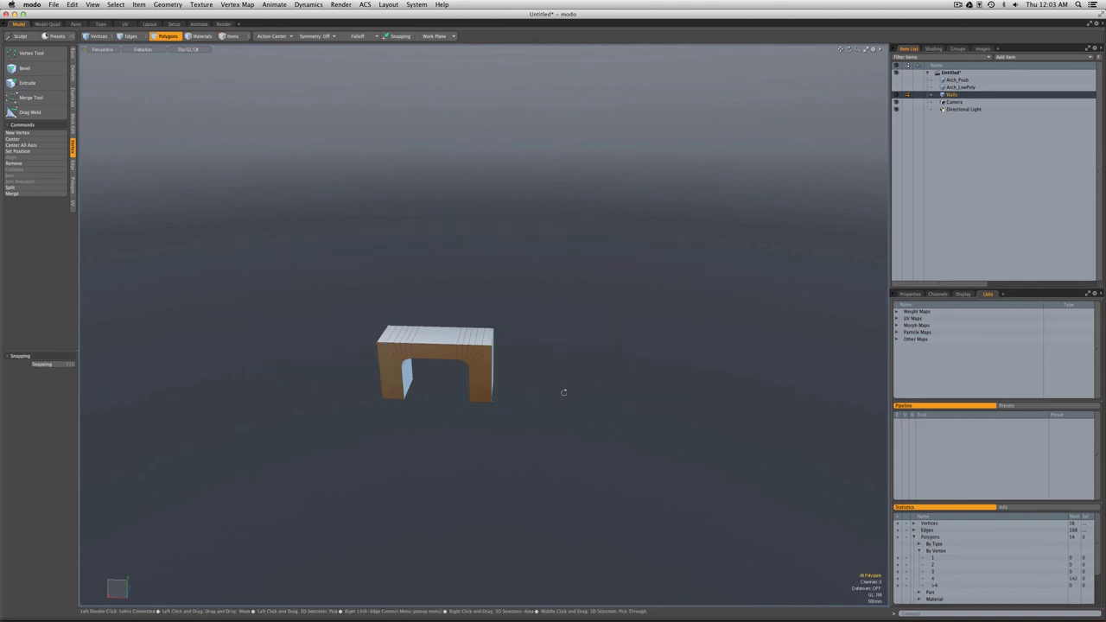
alt+drag(564, 395, 634, 385)
key(3)
alt+drag(413, 367, 526, 363)
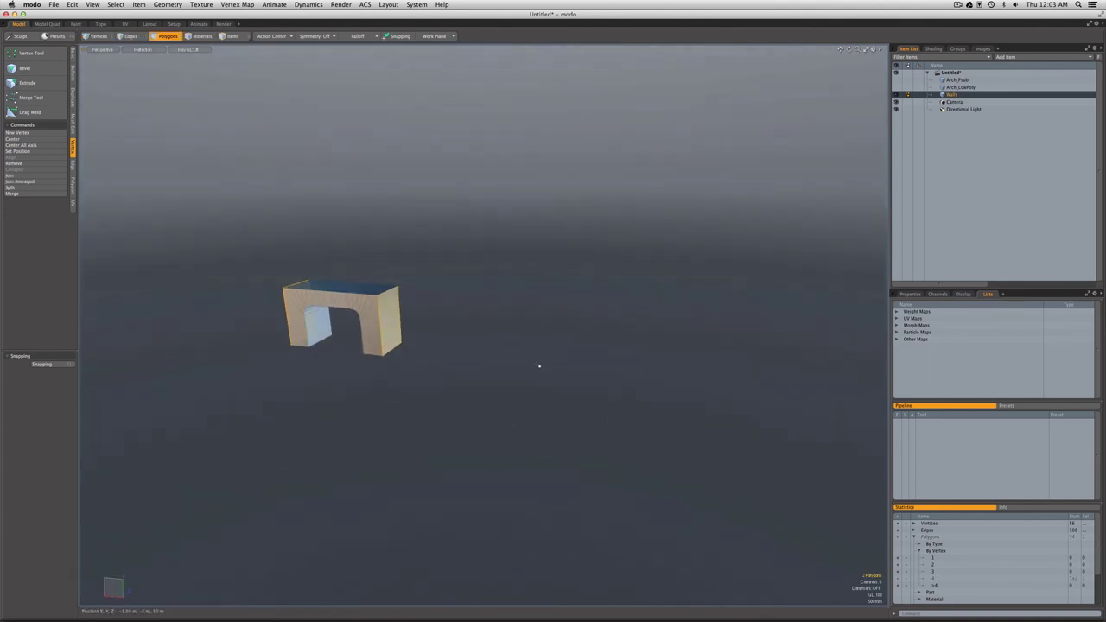
mouse_move(420, 348)
alt+mouse_down()
mouse_move(500, 346)
mouse_move(432, 346)
alt+mouse_up()
key(3)
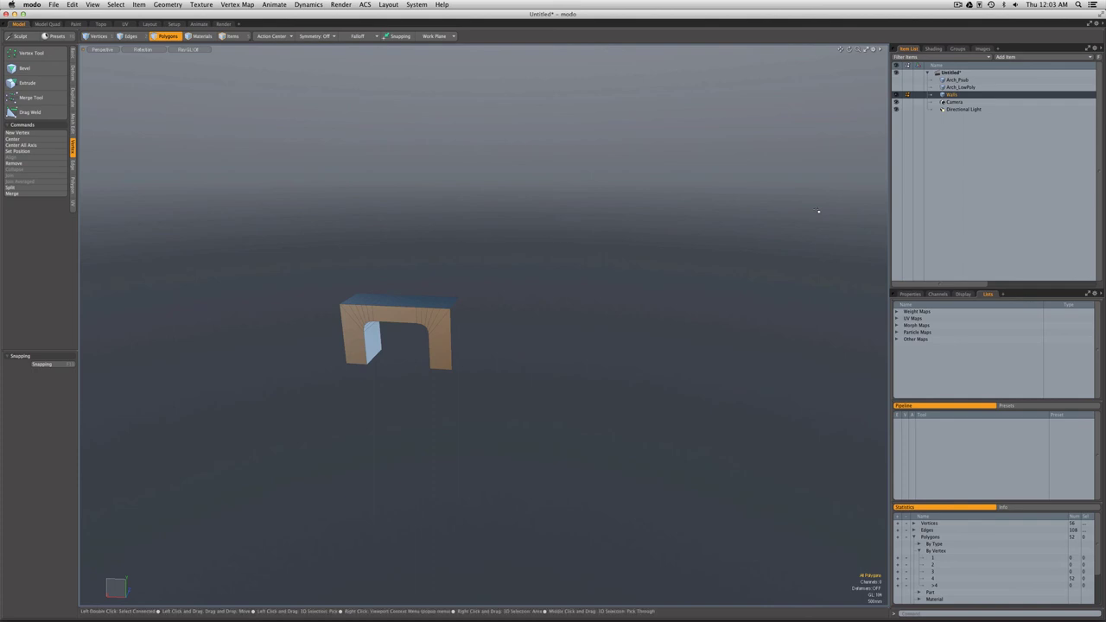
Bring back the deleted ring walls with the arch facing the camera
key(ctrl+v)
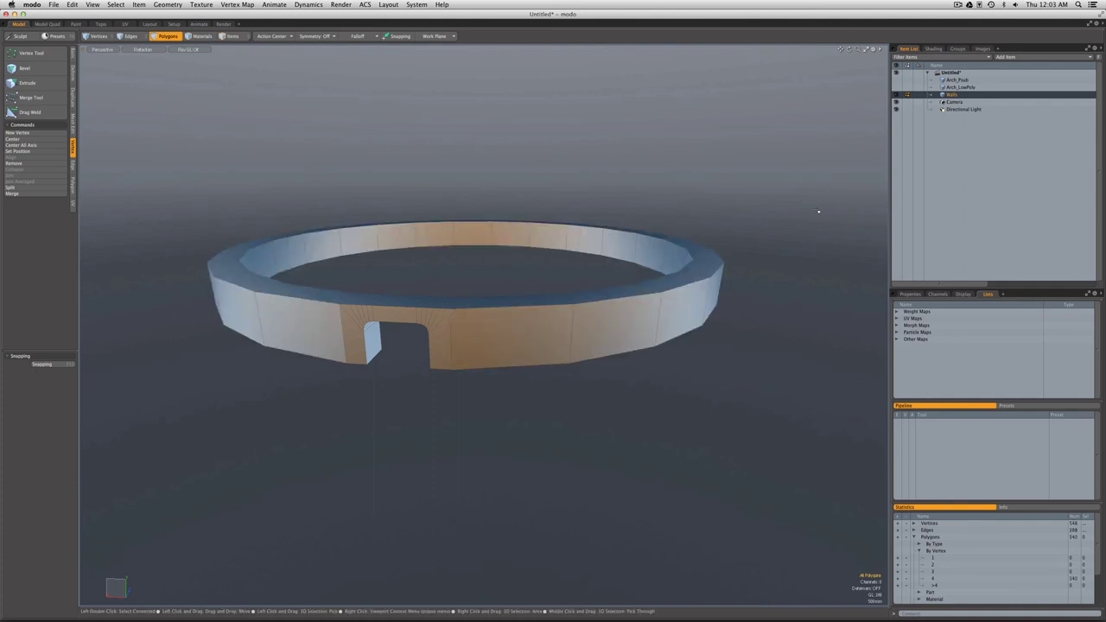
alt+drag(817, 211, 588, 323)
key(3)
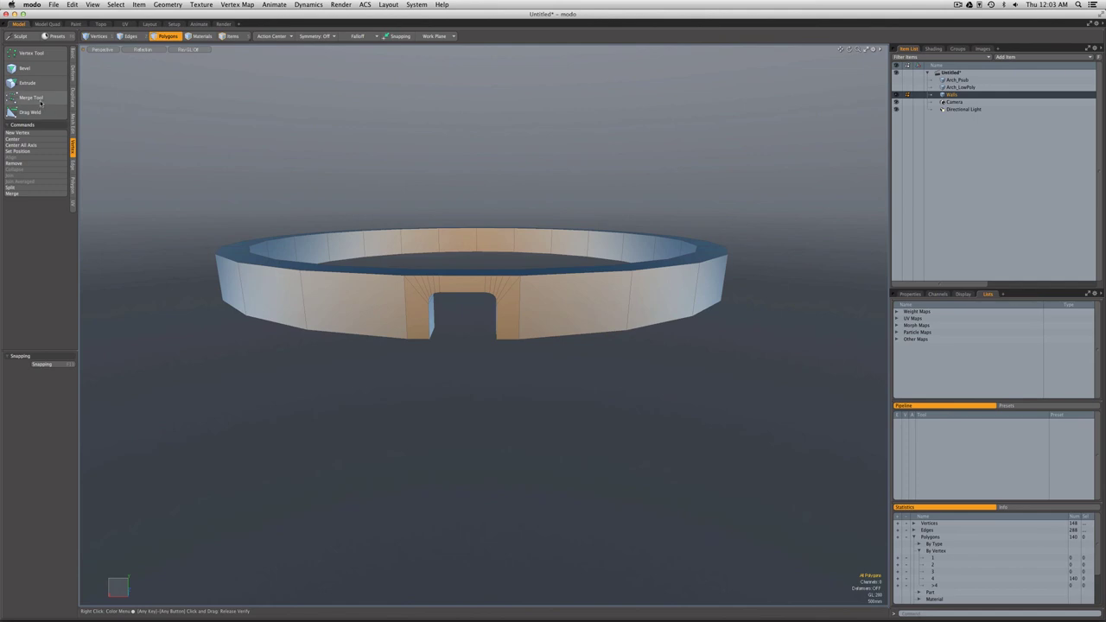
Merge the arch's vertices into the ring walls at about 6.67 mm distance, then inspect the doorway
click(40, 101)
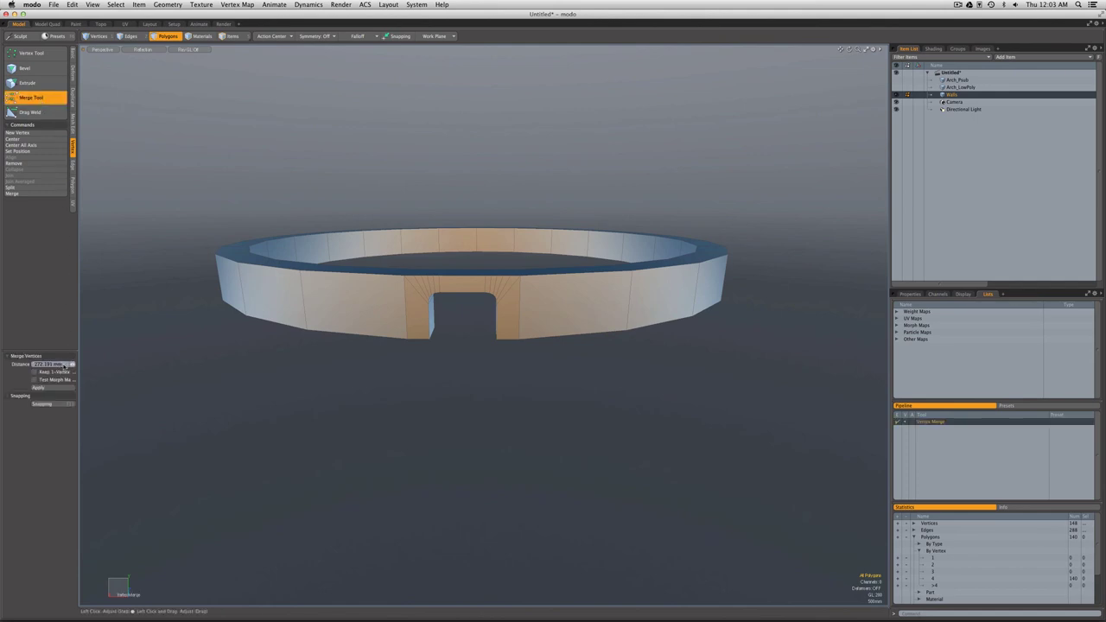
text(20)
drag(405, 382, 375, 382)
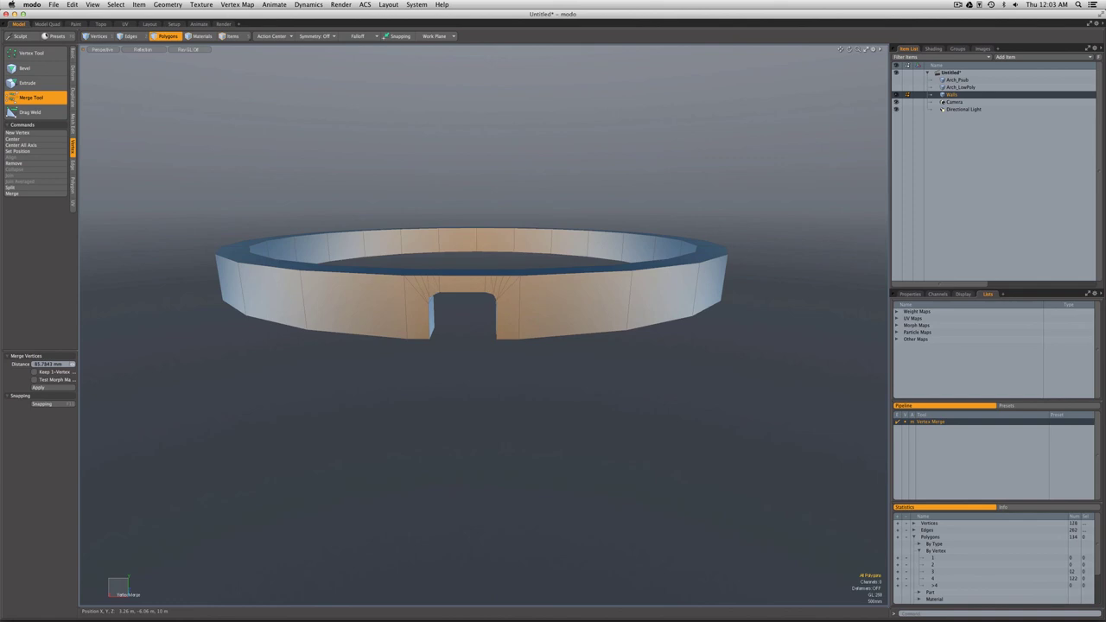
mouse_move(501, 358)
alt+mouse_down()
mouse_move(488, 363)
mouse_move(506, 358)
alt+mouse_up()
key(space)
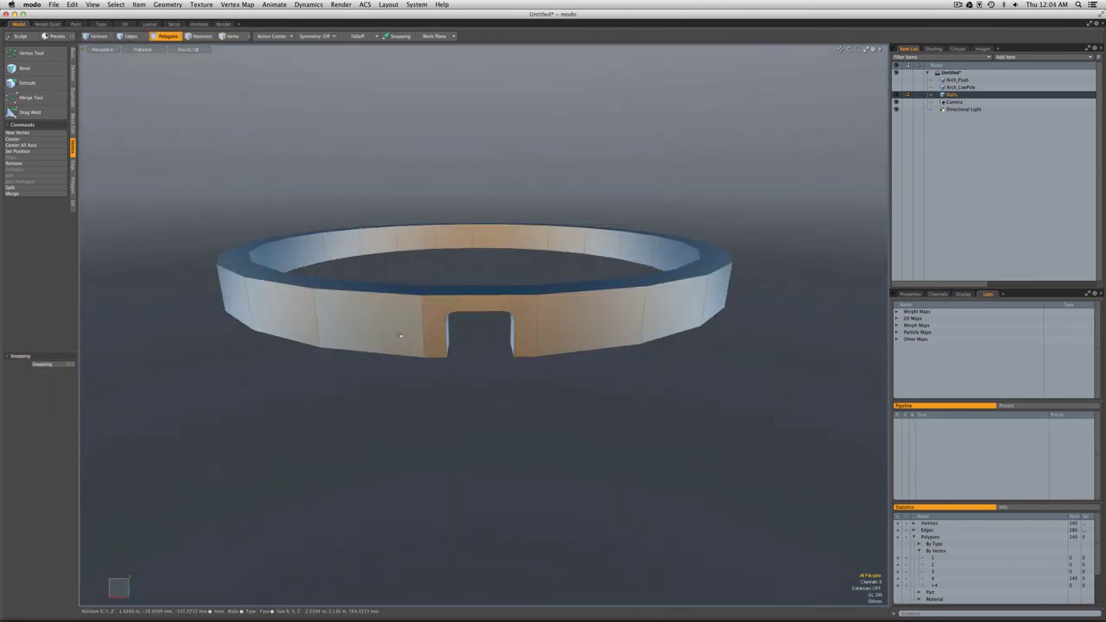
ctrl+alt+drag(469, 325, 441, 397)
scroll(481, 329, down, 5)
From below, select the full loop of bottom faces around the ring and delete them
double_click(337, 282)
click(435, 398)
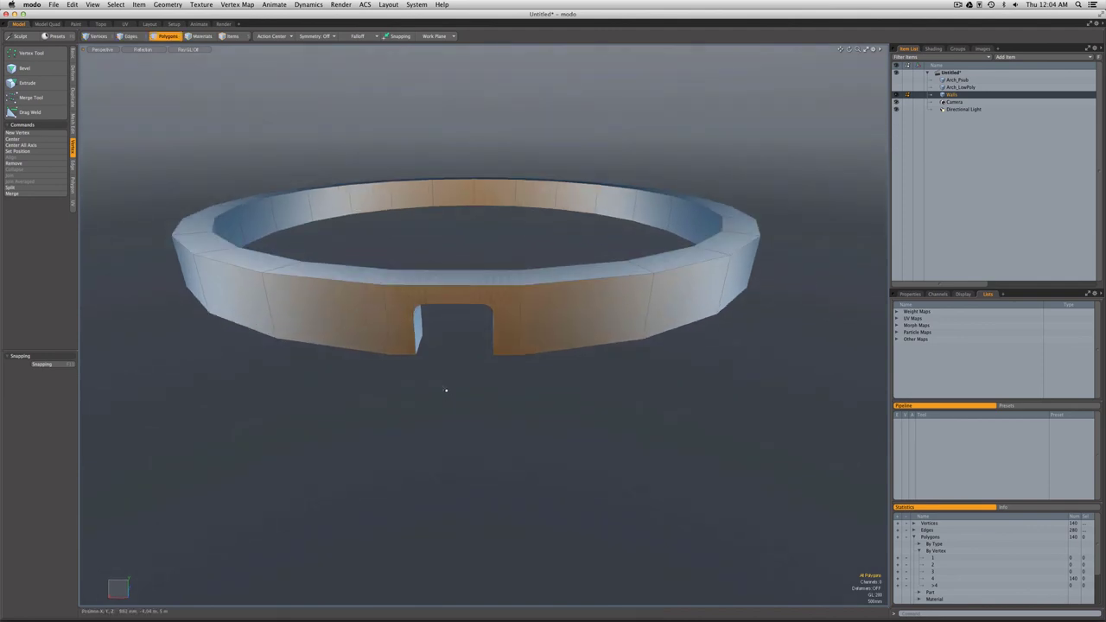
alt+drag(446, 390, 447, 393)
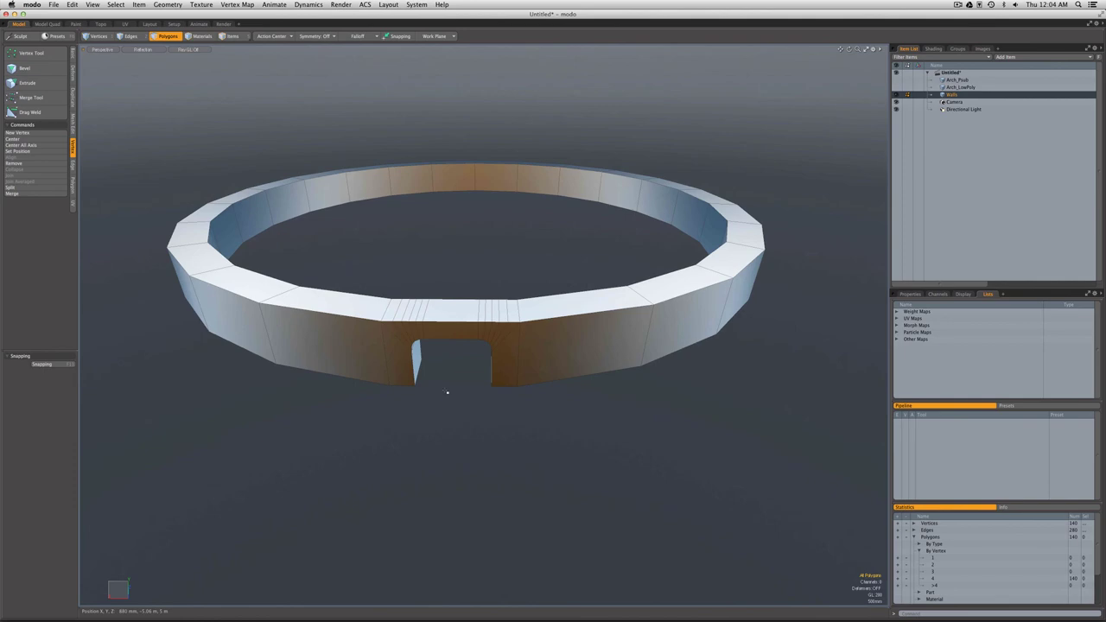
alt+drag(469, 410, 481, 254)
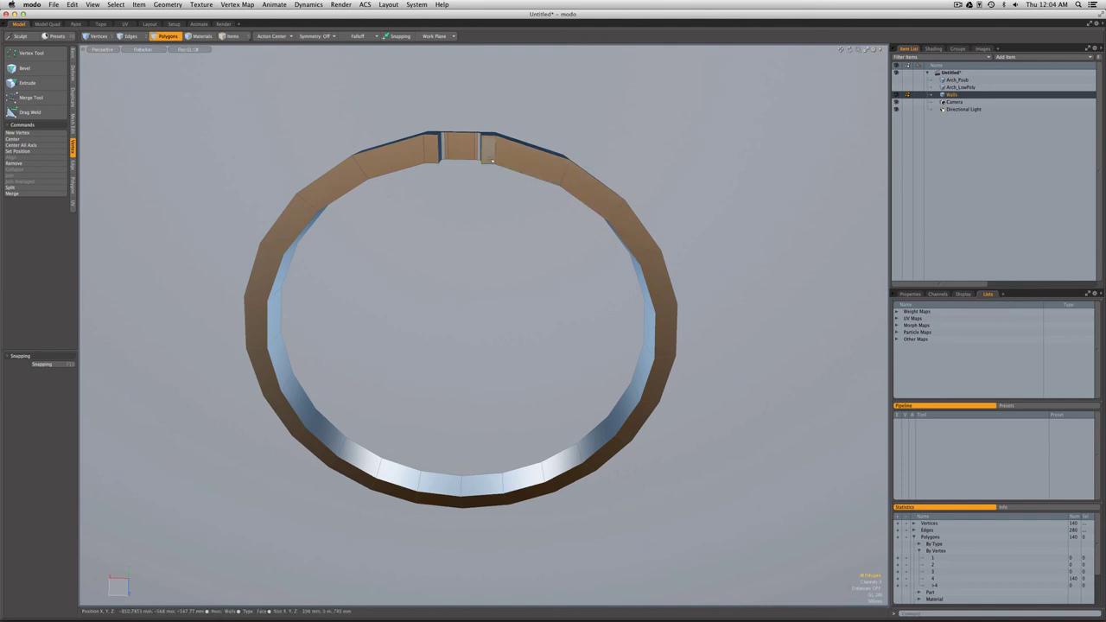
click(489, 158)
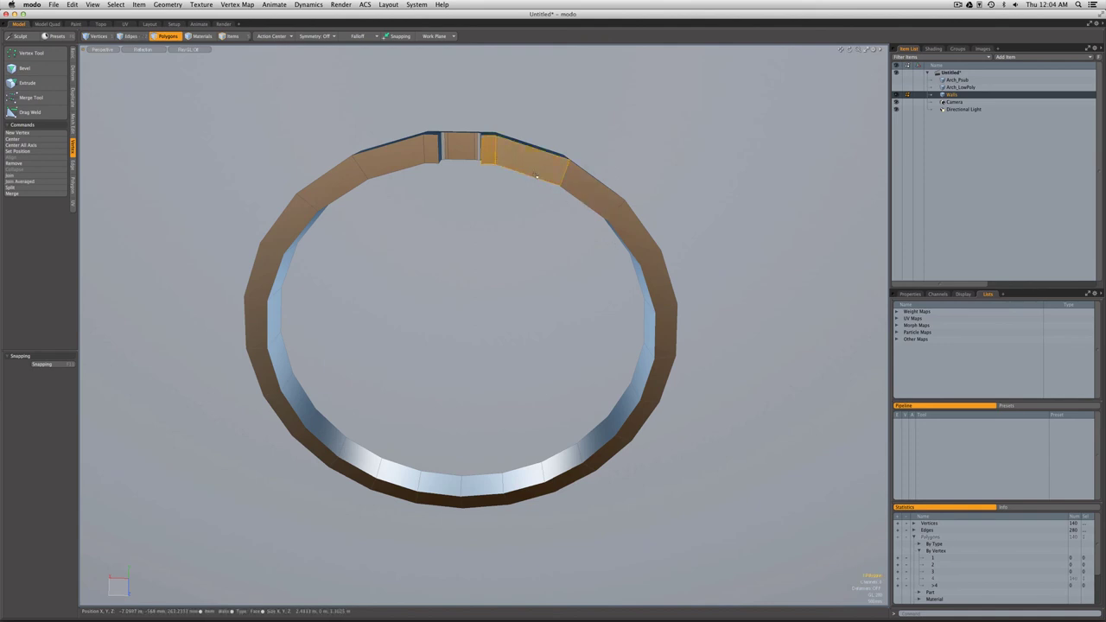
shift+click(536, 176)
key(Up)
key(Up)
key(Up)
key(Up)
key(Up)
key(Up)
key(Up)
key(Up)
key(Up)
key(Up)
key(Up)
key(Up)
key(Up)
key(Up)
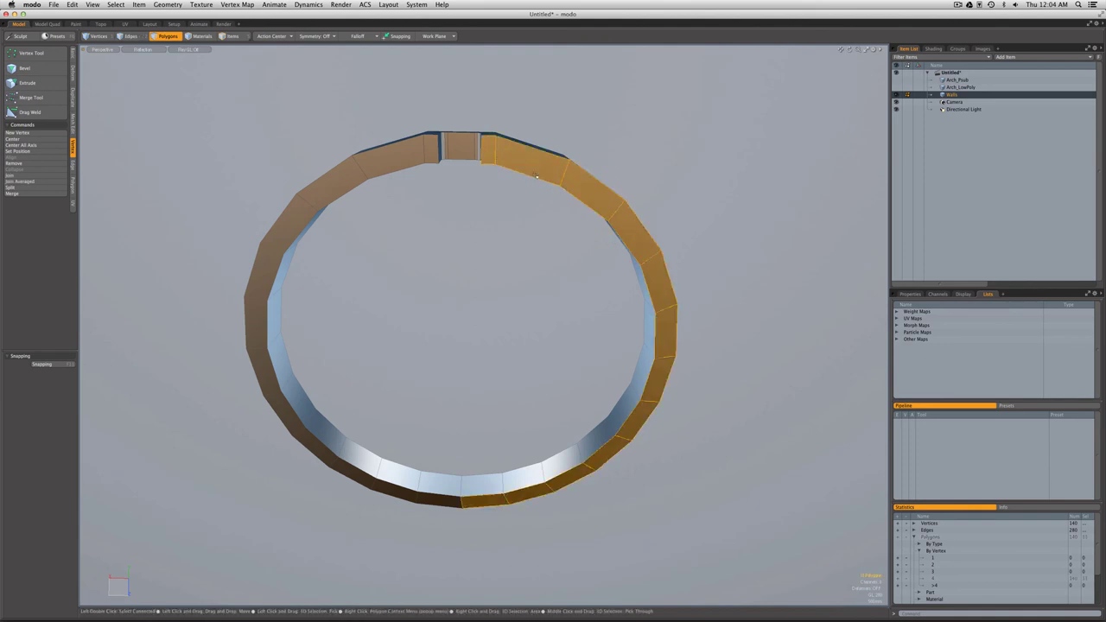
key(Up)
key(Up)
key(Up)
key(Up)
key(Up)
key(Up)
key(Up)
key(Up)
key(Up)
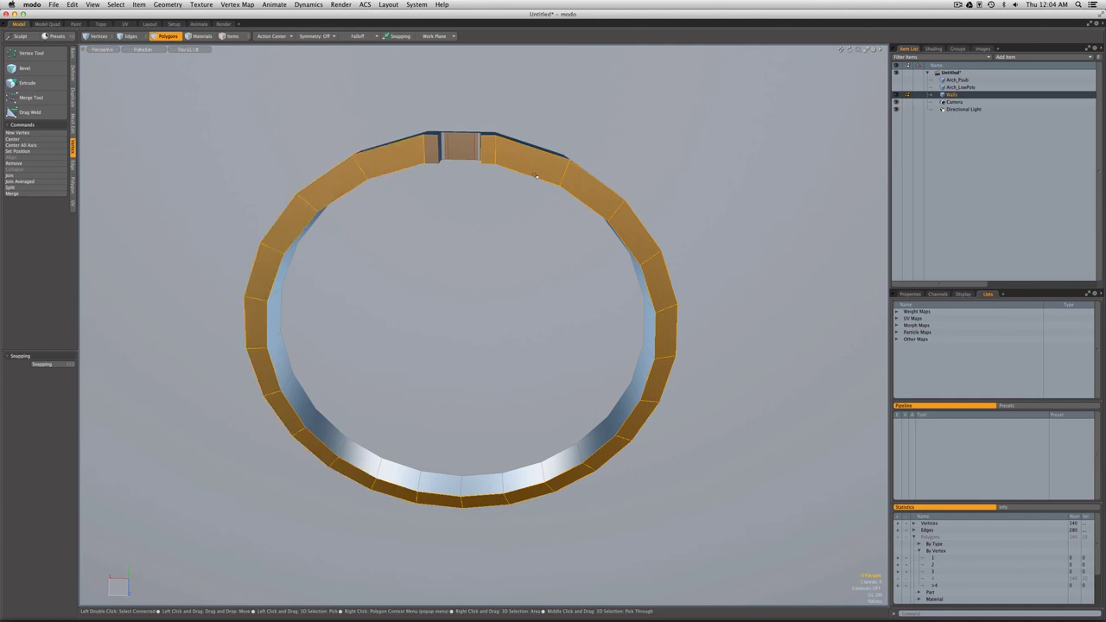
key(Delete)
Check the trimmed ring by selecting the whole wall, then clear the selection
alt+drag(533, 173, 507, 309)
key(3)
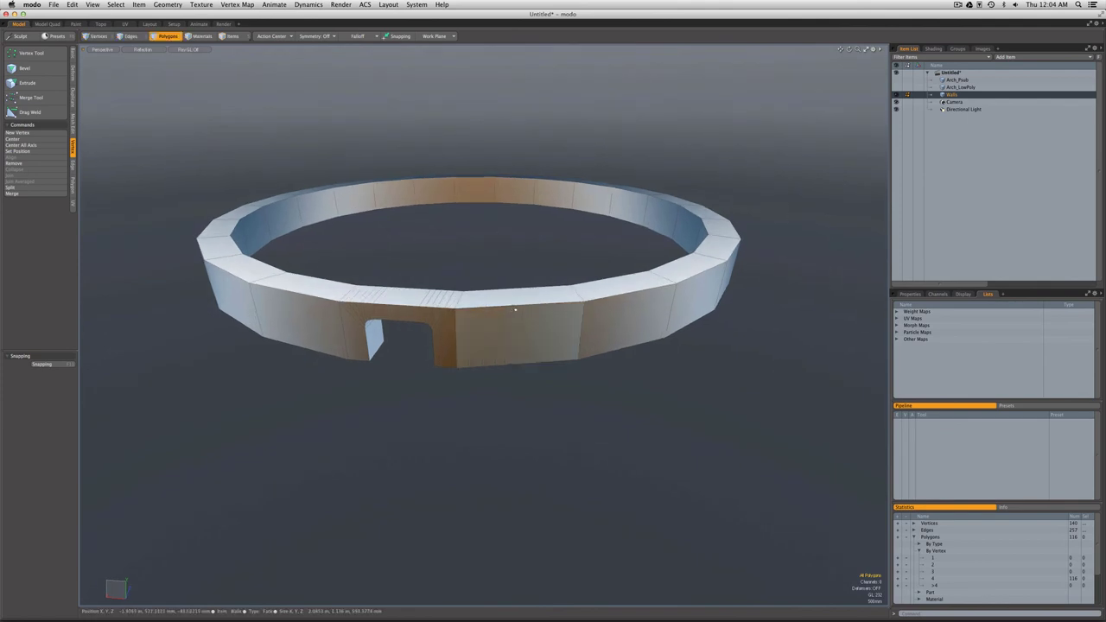
double_click(507, 325)
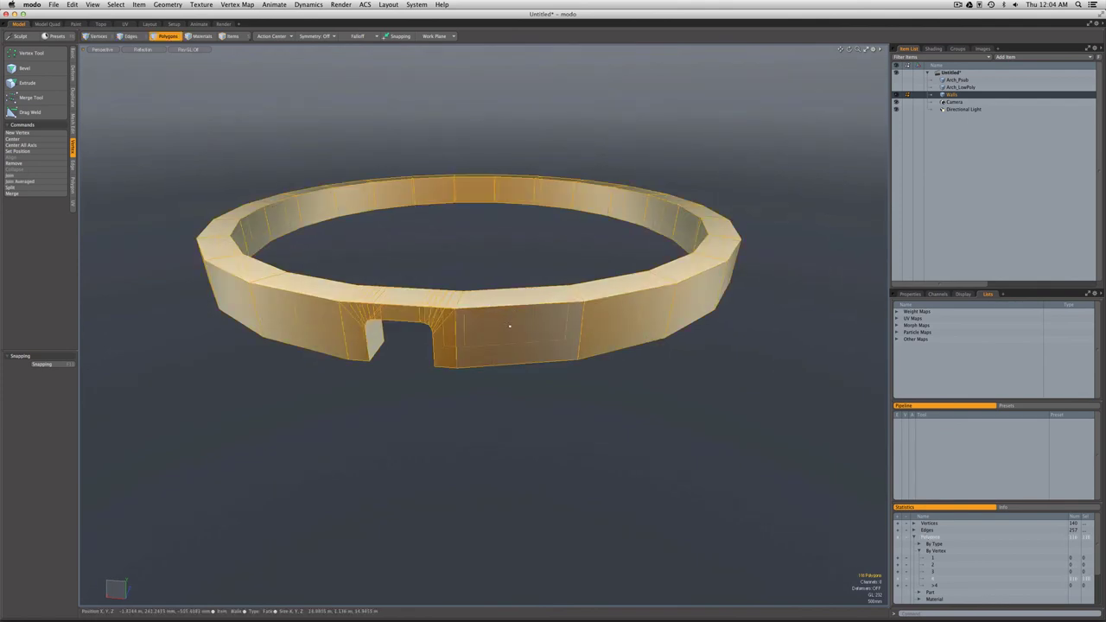
click(518, 395)
alt+drag(510, 389, 536, 427)
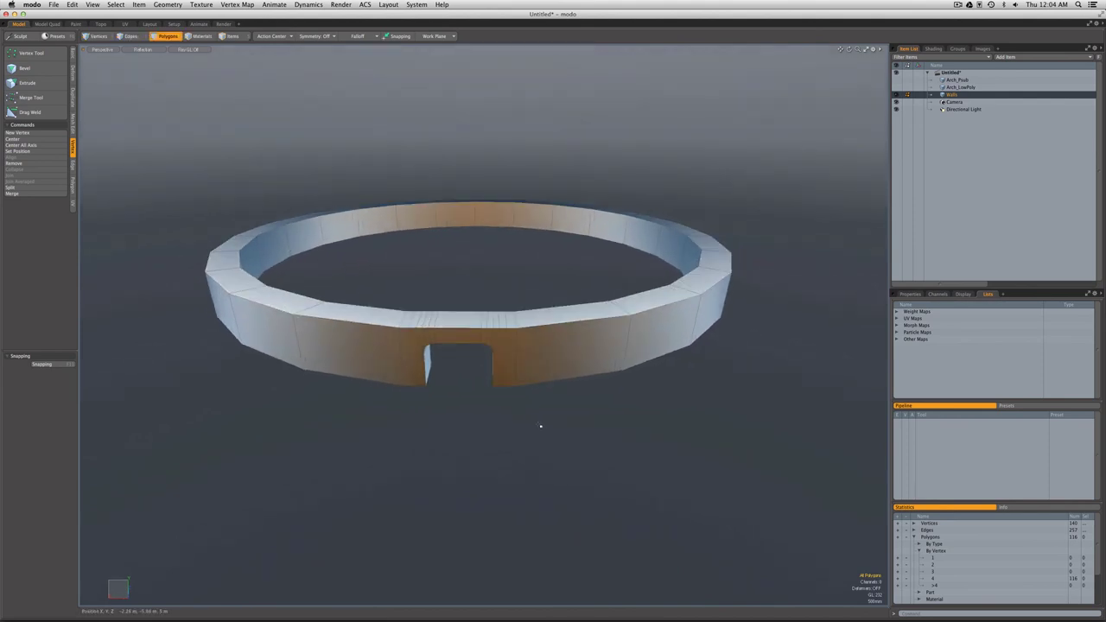